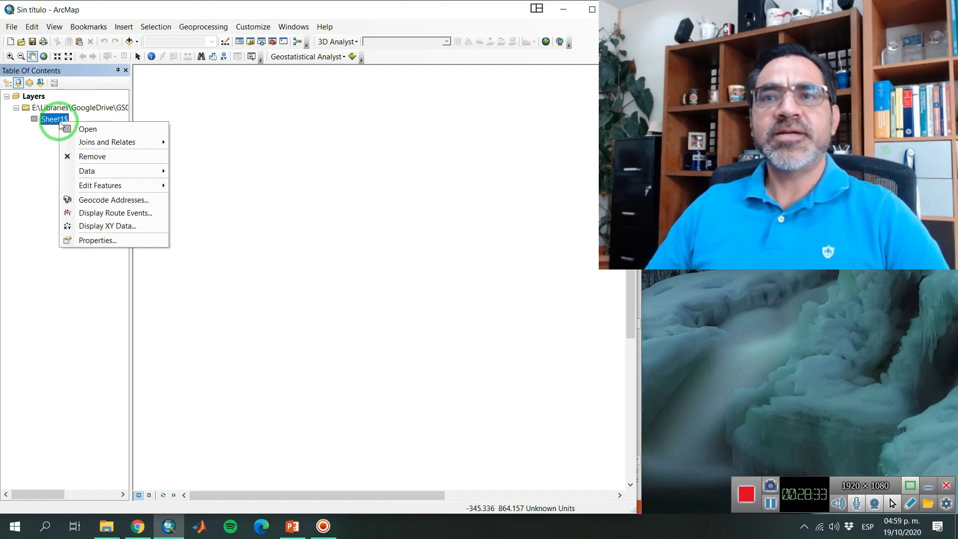
Display the Sheet1$ table's XY data as a point layer, using longd for X, latgd for Y and the GCS_WGS_1984 coordinate system.
click(137, 226)
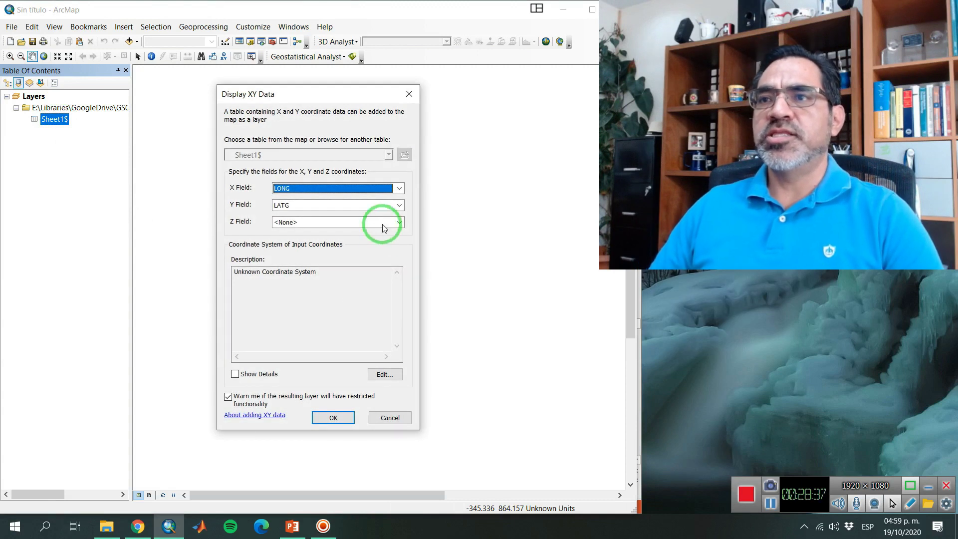
click(400, 188)
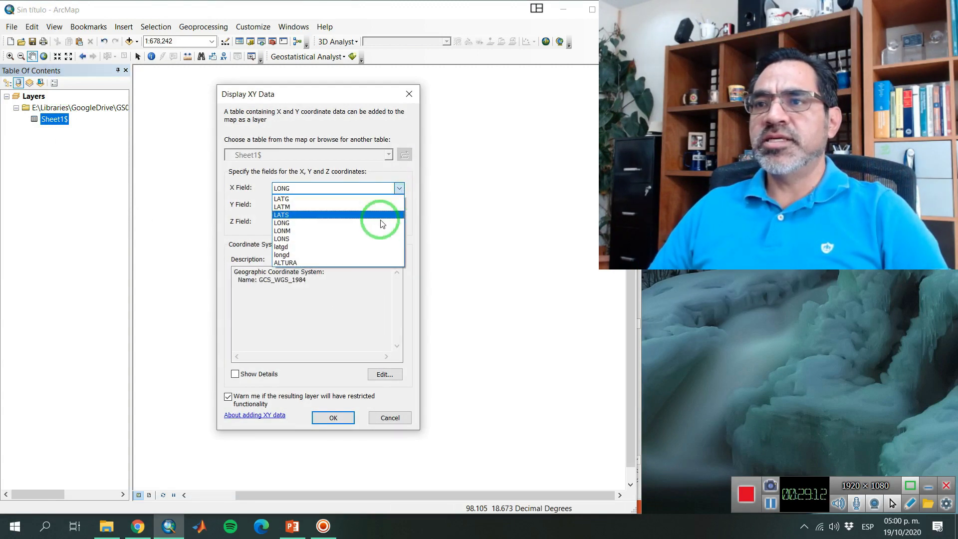
click(292, 254)
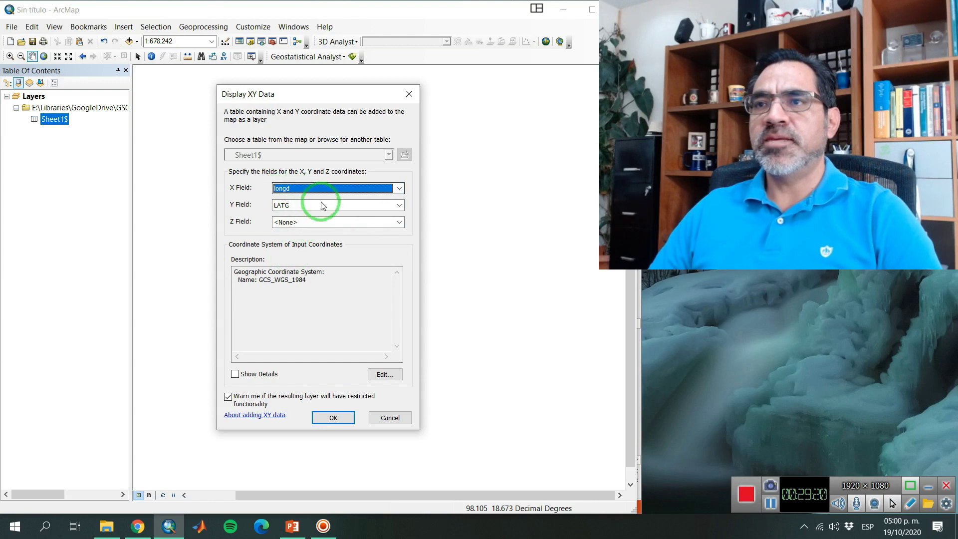
click(399, 205)
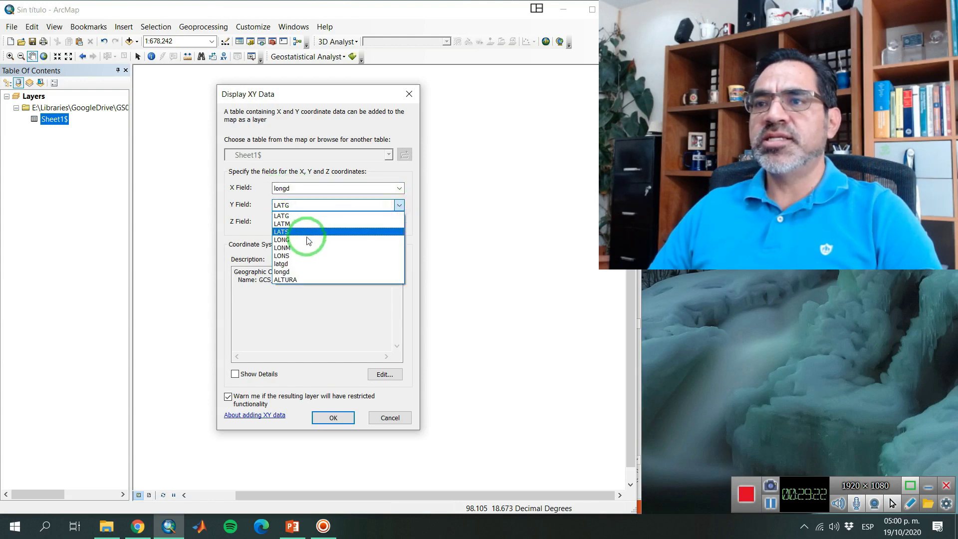
click(286, 264)
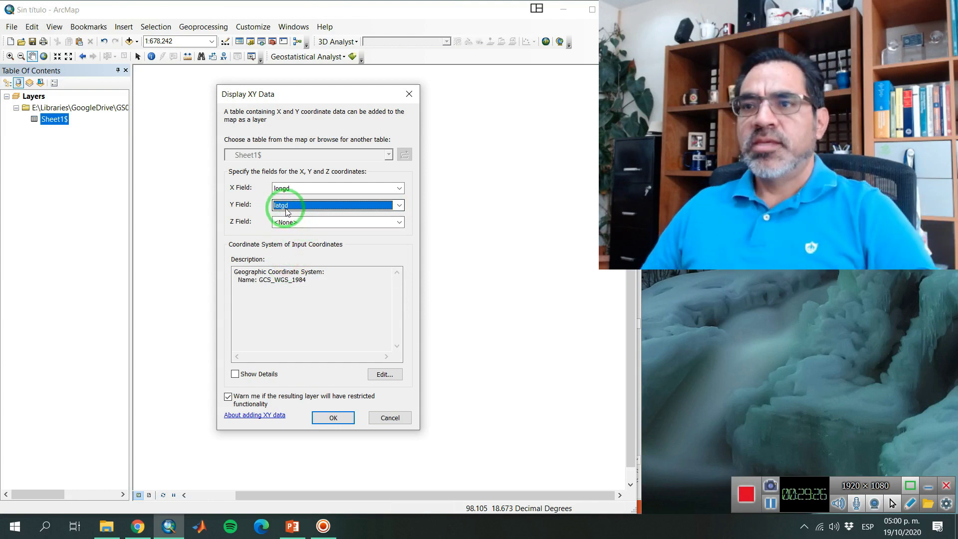
click(344, 420)
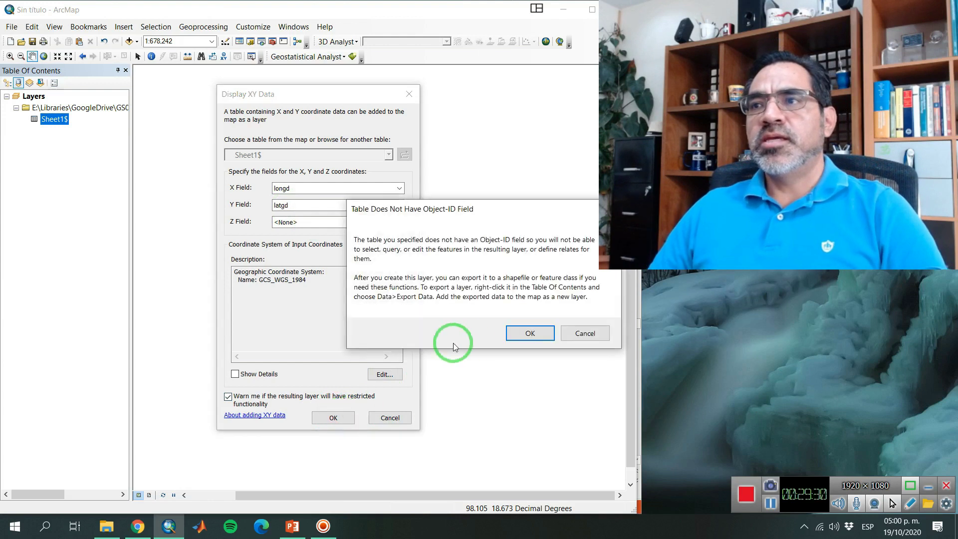
click(527, 335)
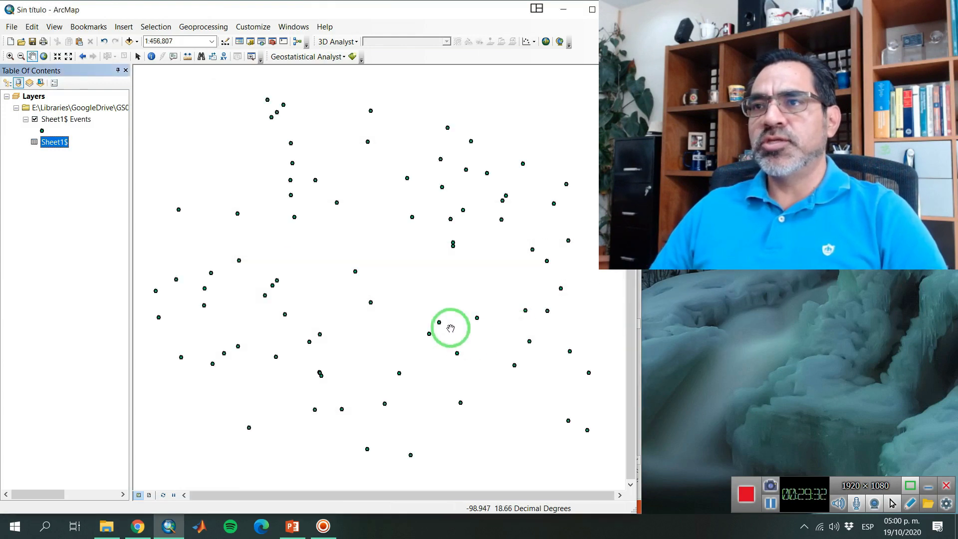
Export all features of the Sheet1$ Events layer to Export_Output.shp in the huracanes folder and add the result to the map.
right_click(73, 125)
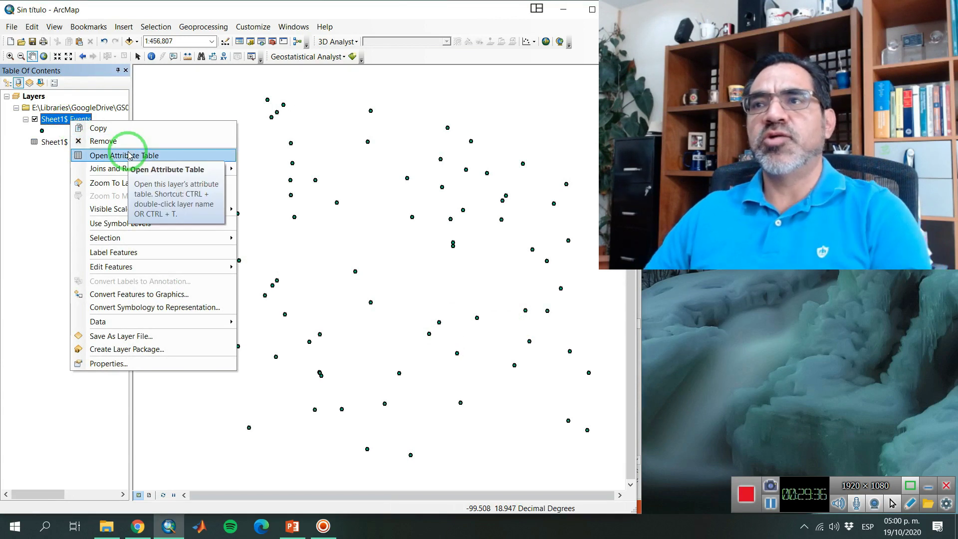
click(249, 18)
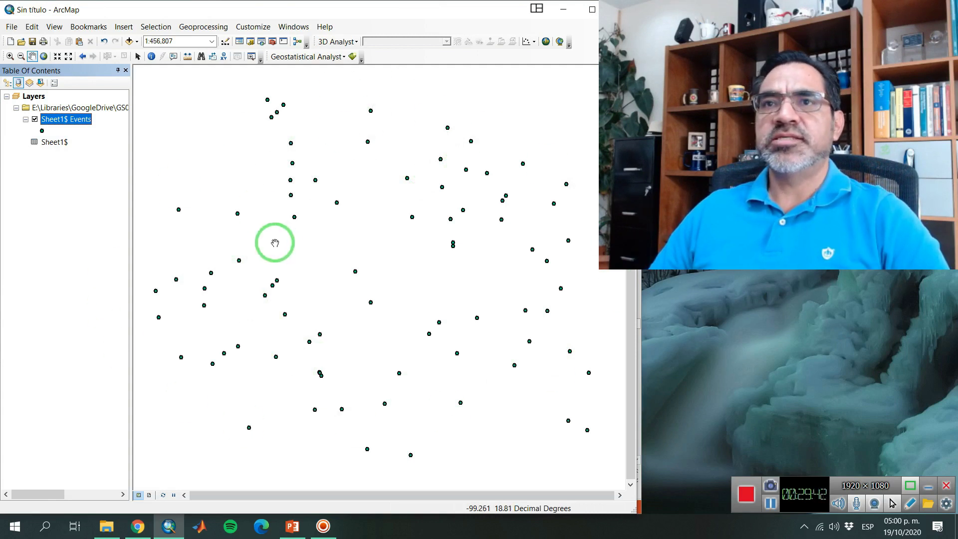
right_click(83, 122)
mouse_move(236, 320)
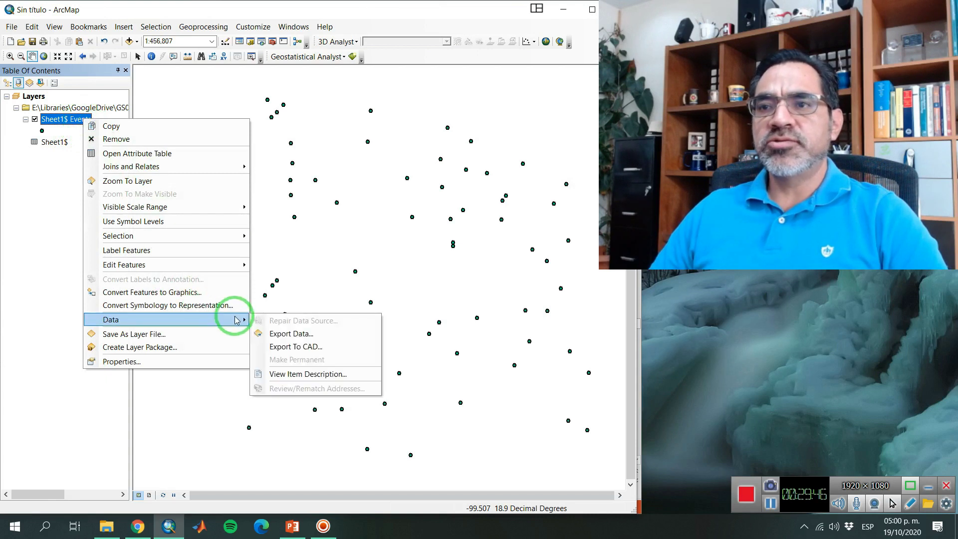
click(315, 333)
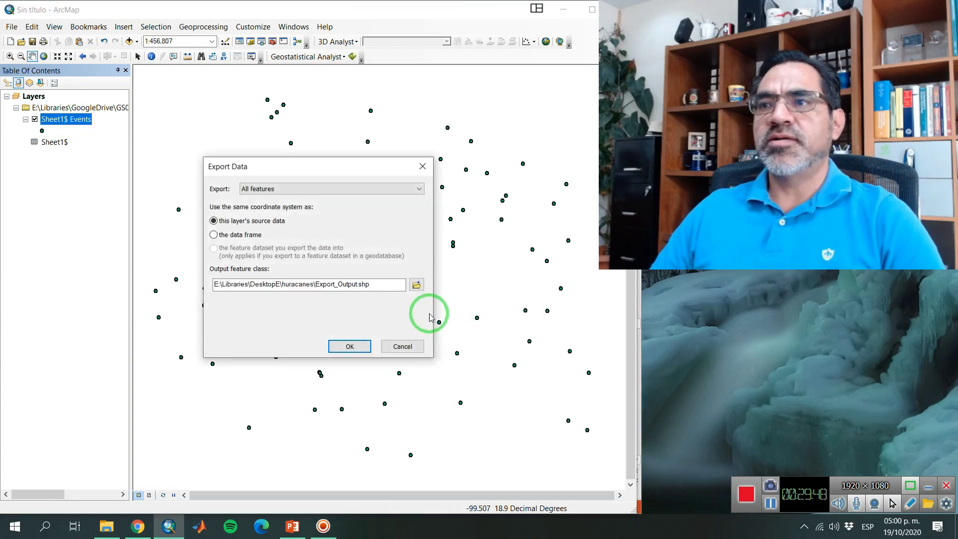
click(358, 348)
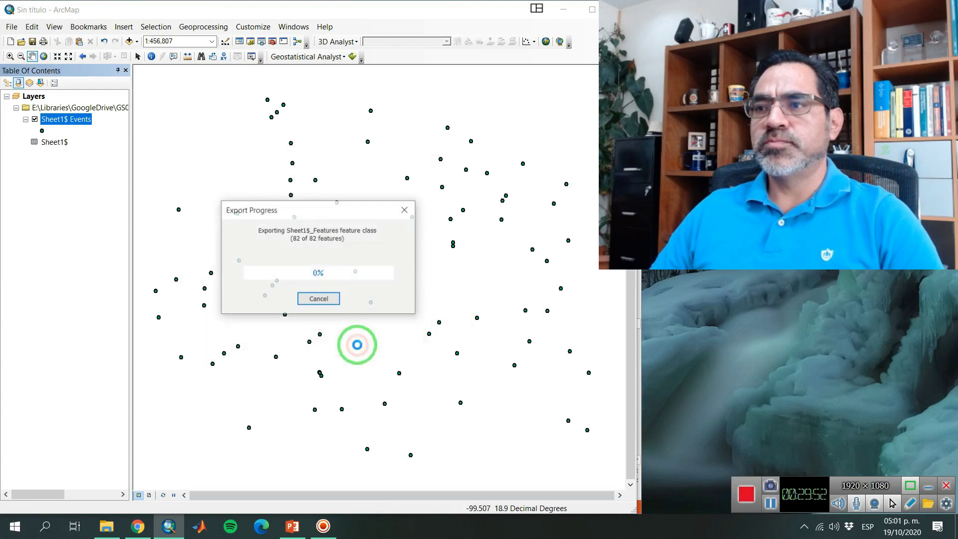
click(498, 316)
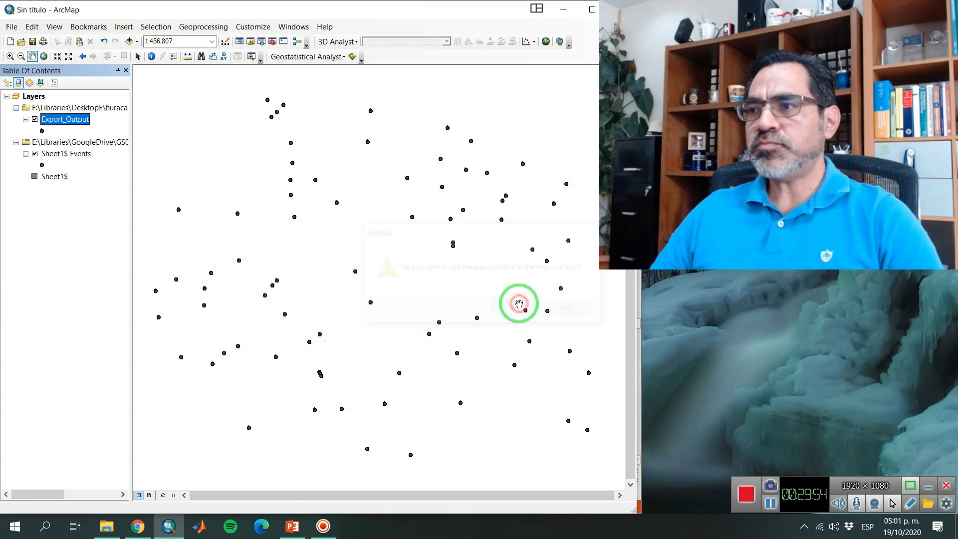
Remove the GoogleDrive data source with its Sheet1$ Events layer and Sheet1$ table, and list the remaining layers by drawing order.
right_click(59, 142)
click(102, 151)
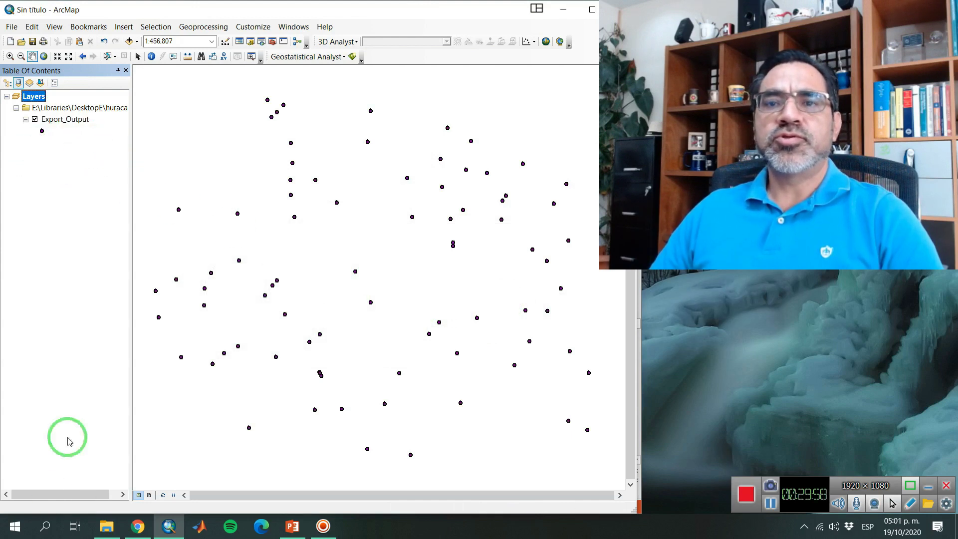
click(7, 83)
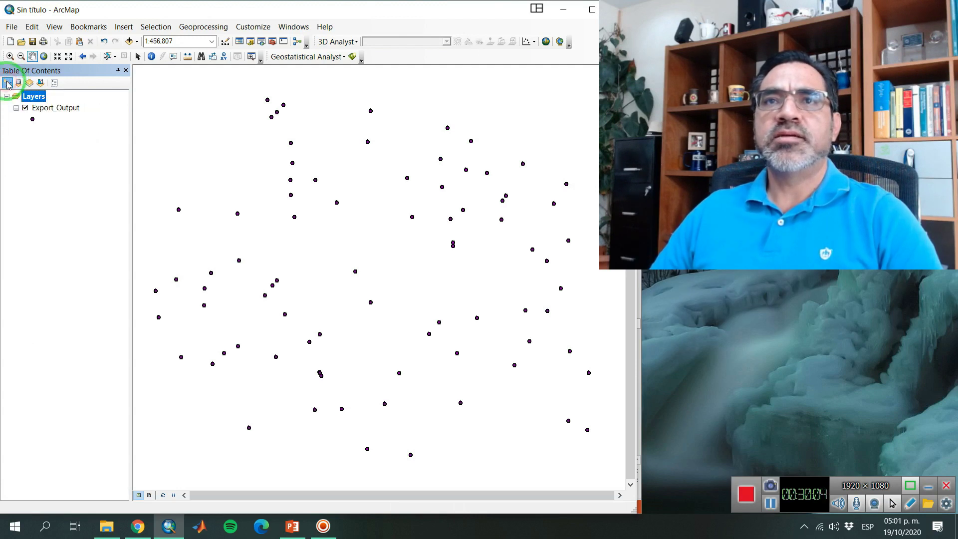
Symbolize the Export_Output layer with graduated colors based on the ALTURA field.
right_click(55, 111)
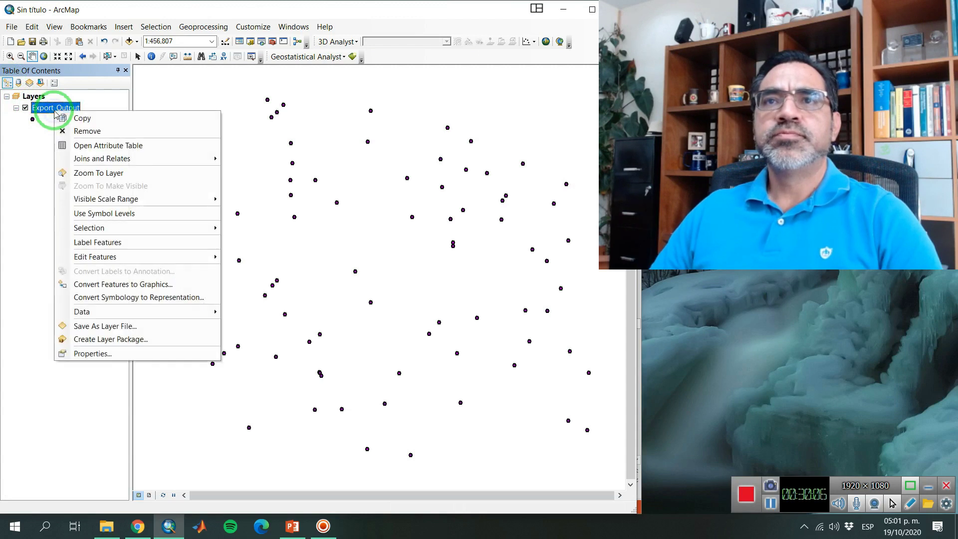
click(182, 351)
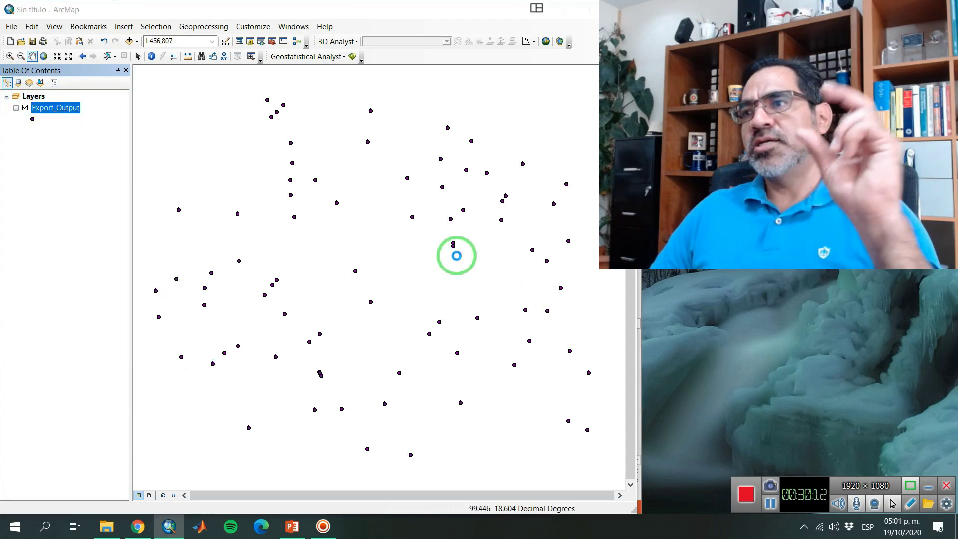
click(247, 142)
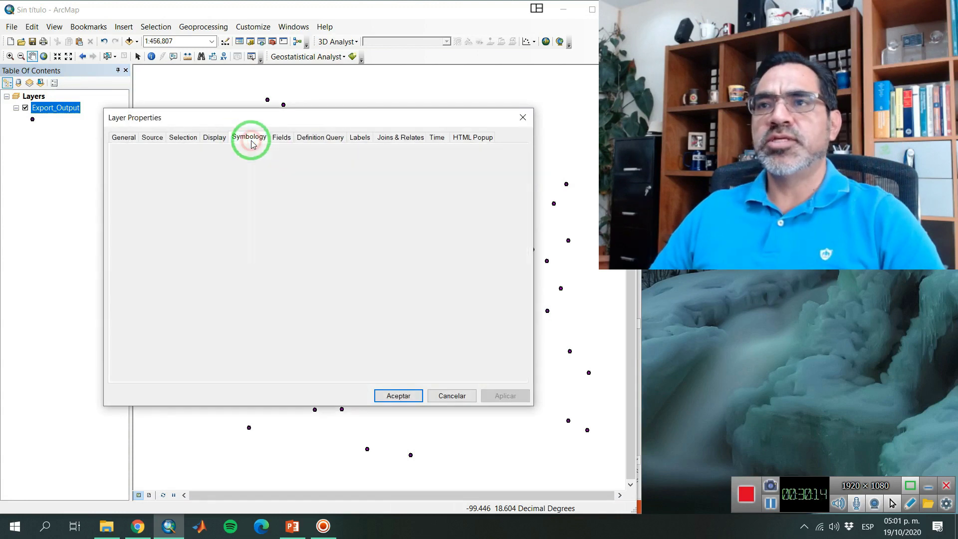
click(137, 188)
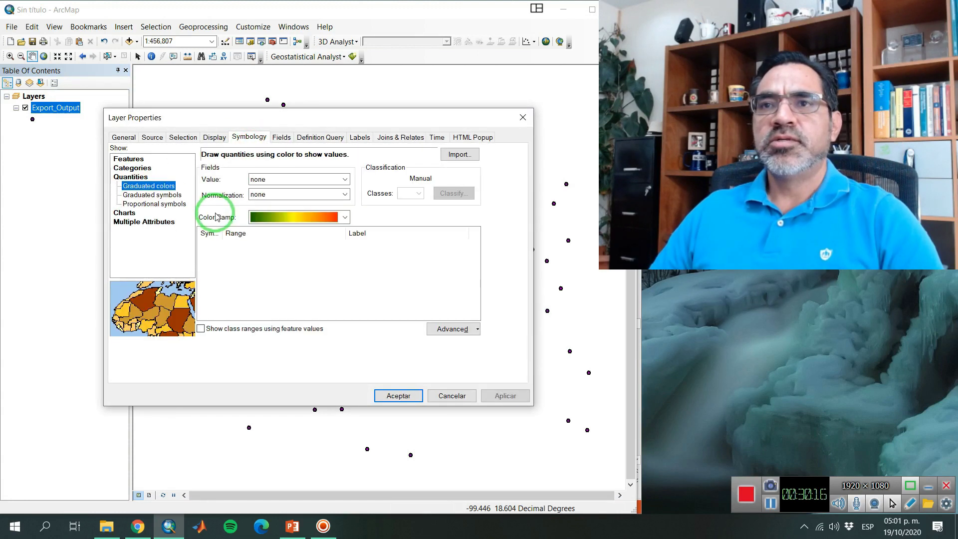
click(344, 180)
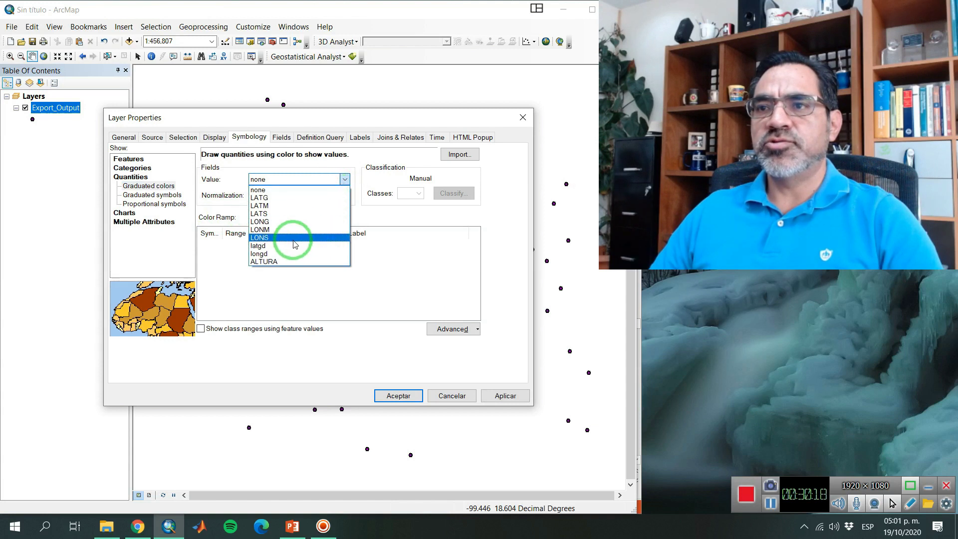
click(294, 260)
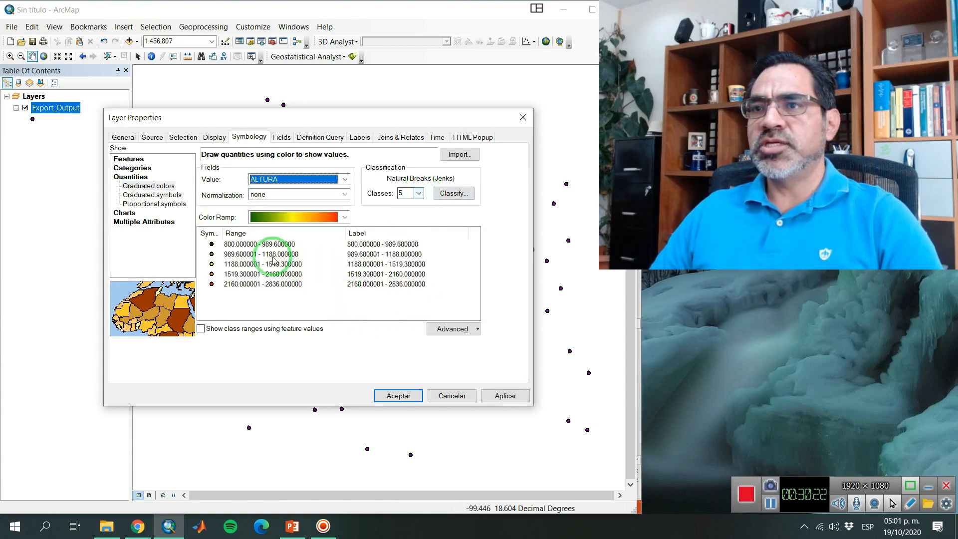
Apply the blue-yellow-red color ramp to the ALTURA classes.
click(272, 294)
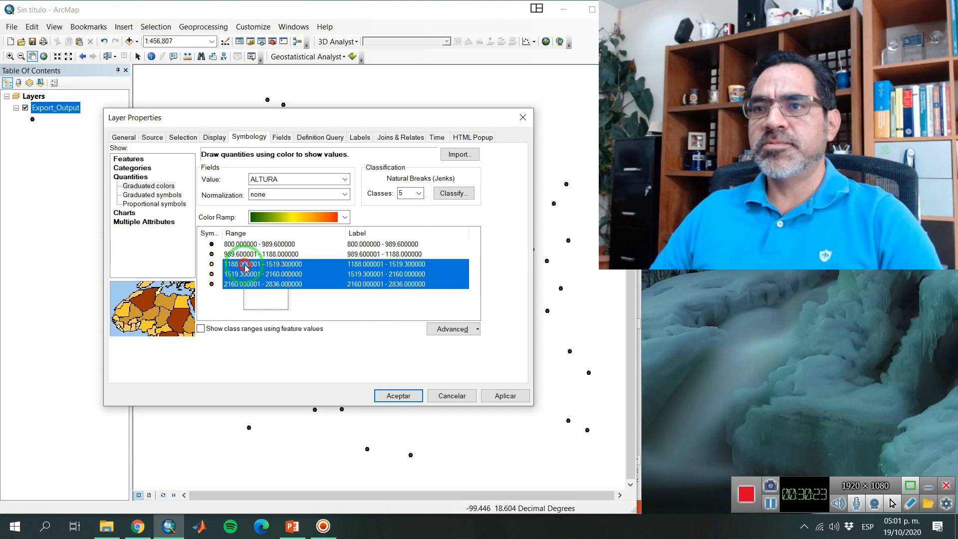
click(344, 217)
drag(344, 299, 345, 335)
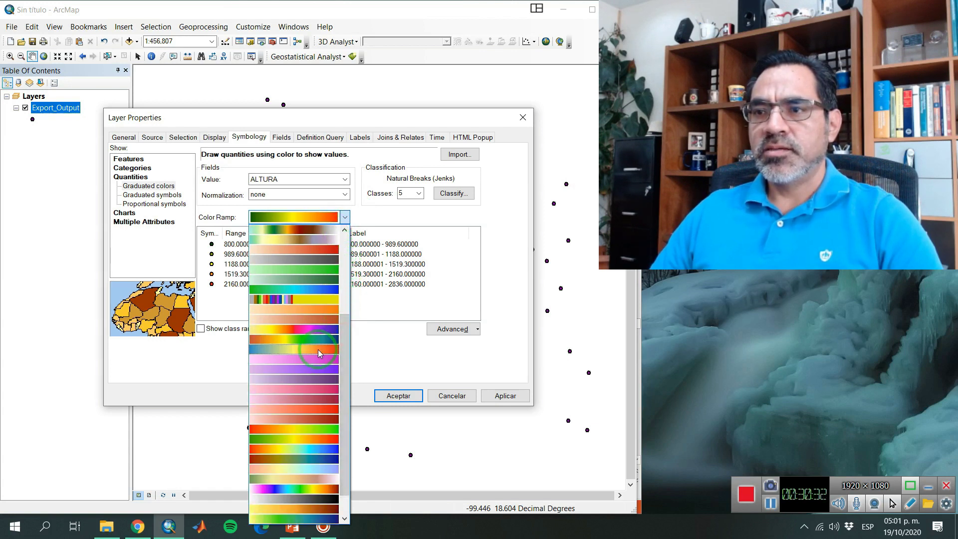
click(319, 350)
Set the symbol size of all five ALTURA classes to 10.
drag(257, 306, 246, 241)
right_click(276, 245)
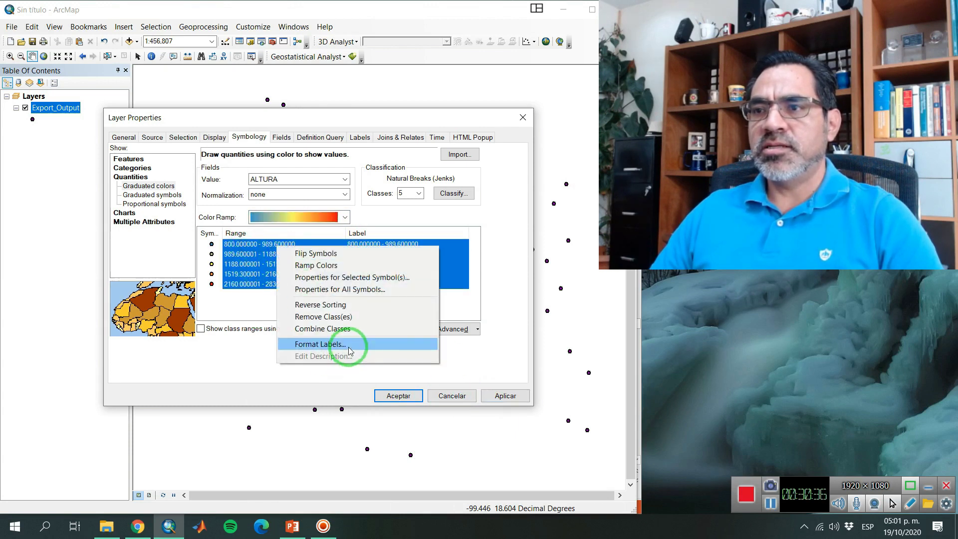
click(384, 288)
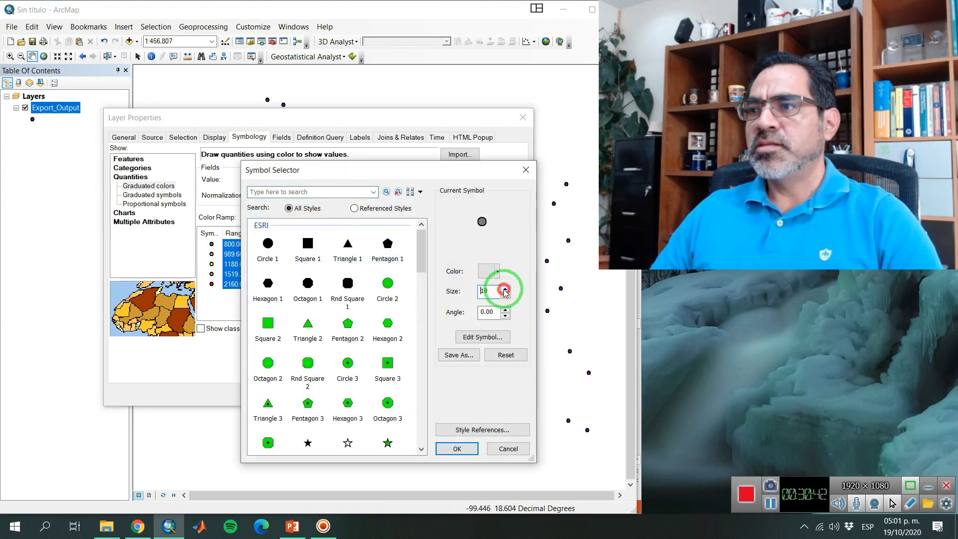
click(455, 448)
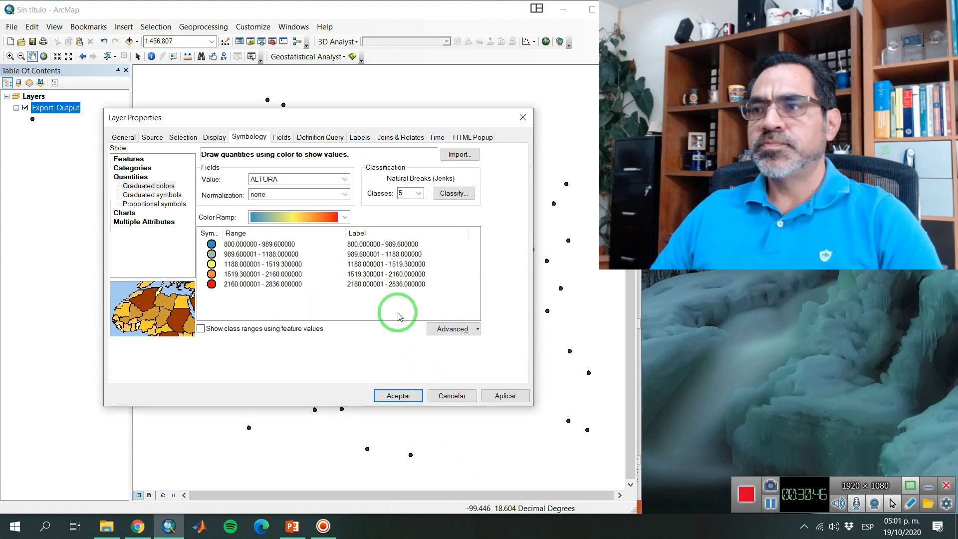
Format the class labels as numeric with one decimal place and apply the symbology to the layer.
drag(399, 311, 392, 245)
right_click(392, 249)
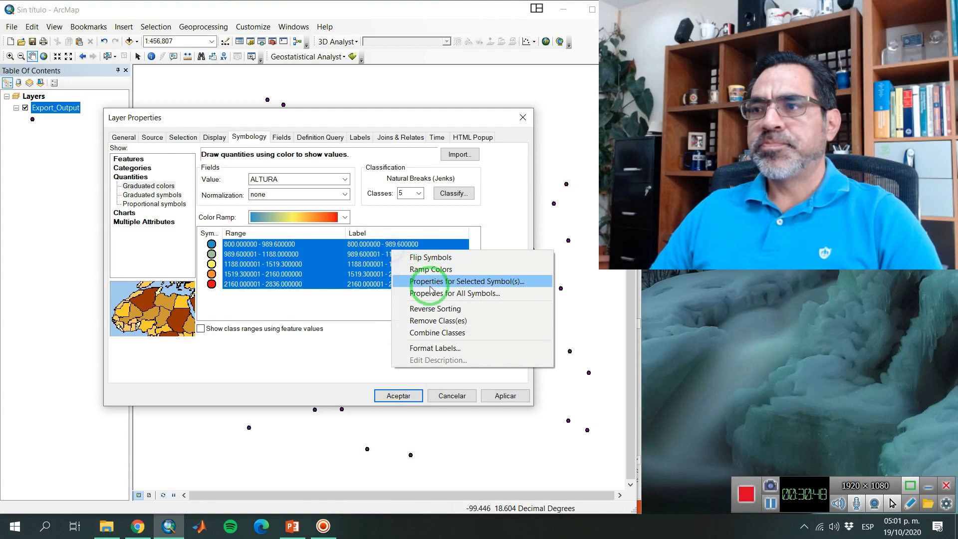
click(483, 349)
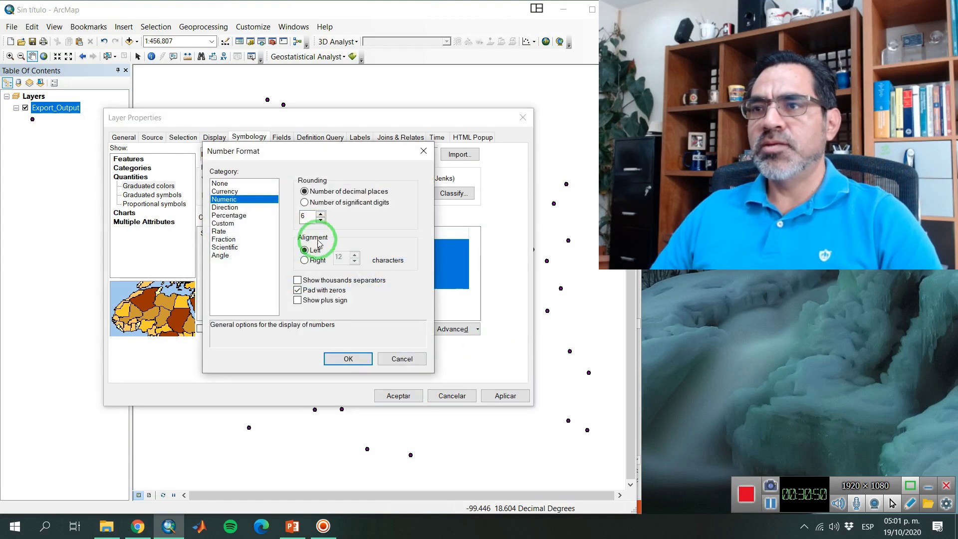
click(347, 358)
click(505, 395)
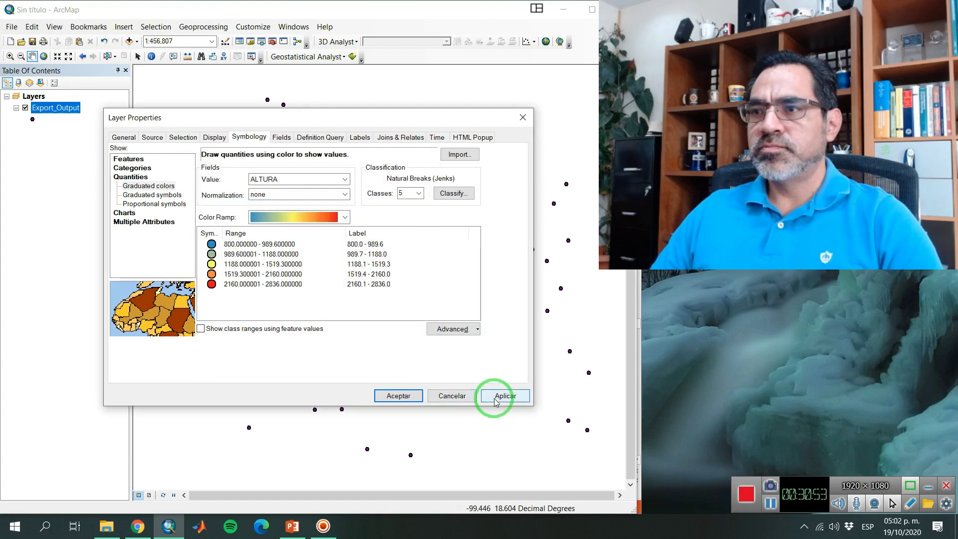
click(401, 396)
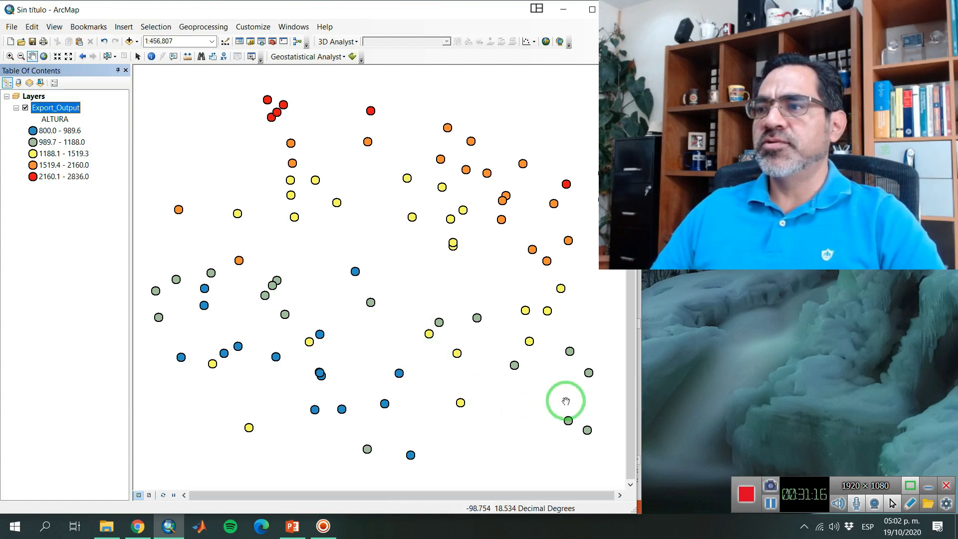
Open Notepad, write the numbered list "1. circulo vs elipse", "2. rotar", "3. sectores", and place its window beside the map.
key(super)
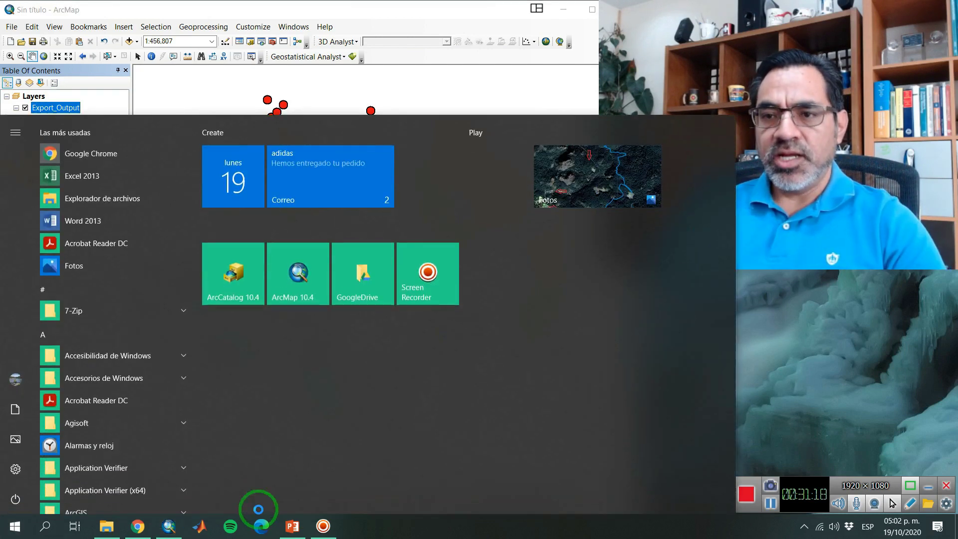
text(note)
key(Return)
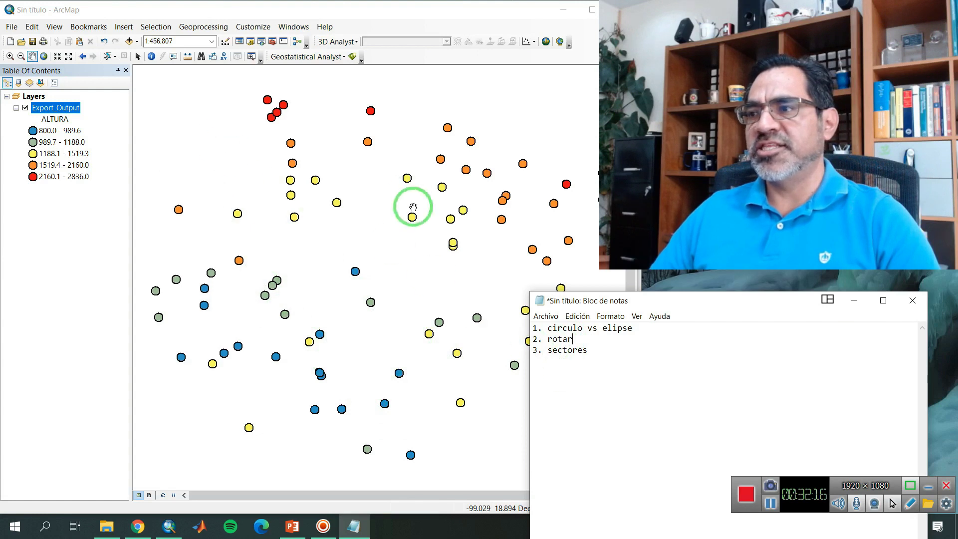
click(594, 349)
drag(673, 305, 789, 320)
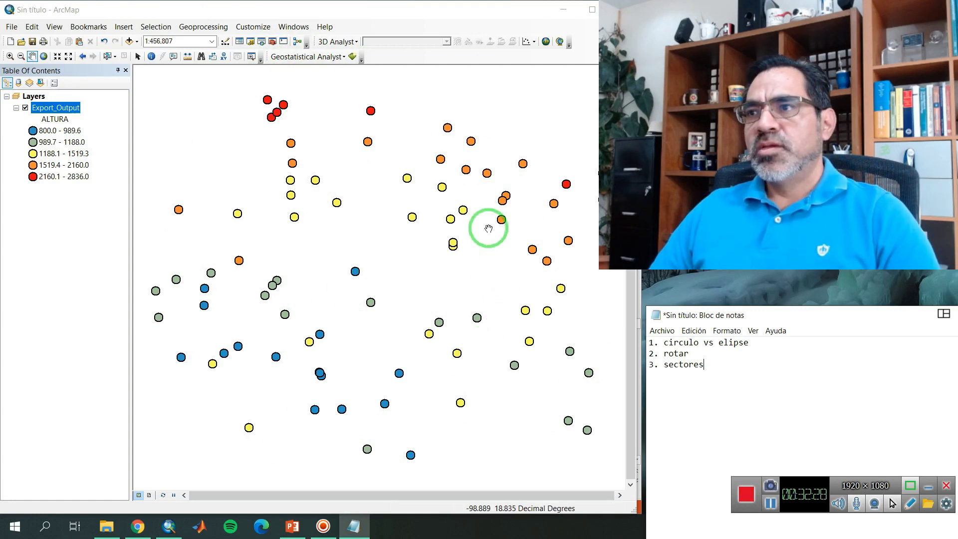
Extend the third item of the note to read "sectores: 4 sectores".
click(728, 365)
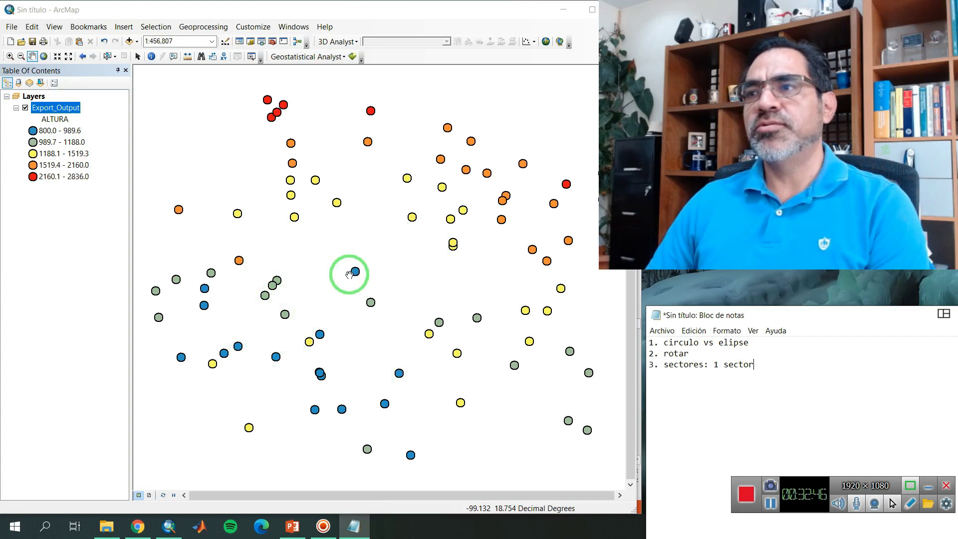
drag(713, 367, 778, 369)
text(4)
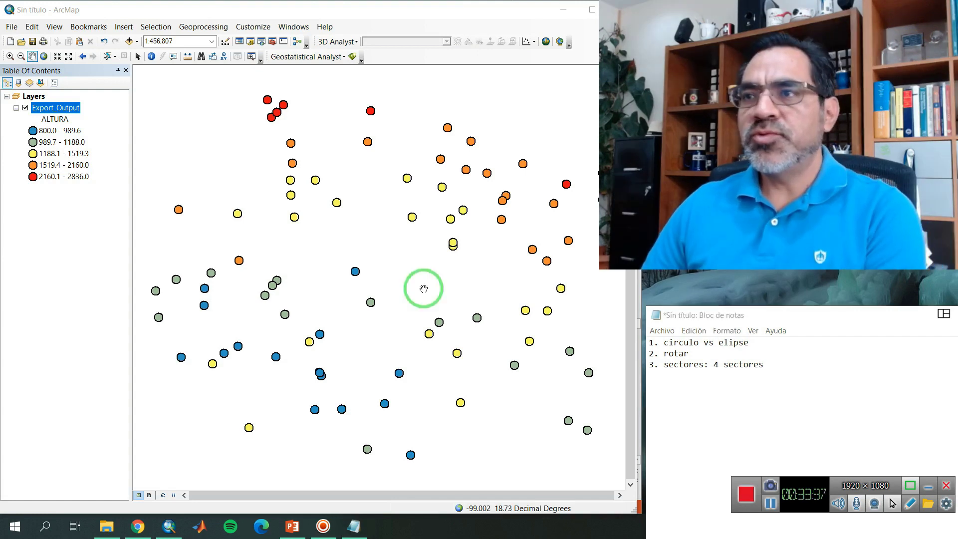
Place the note window beside the map and display a Voronoi map of the Export_Output layer using the ALTURA attribute.
drag(718, 318, 672, 283)
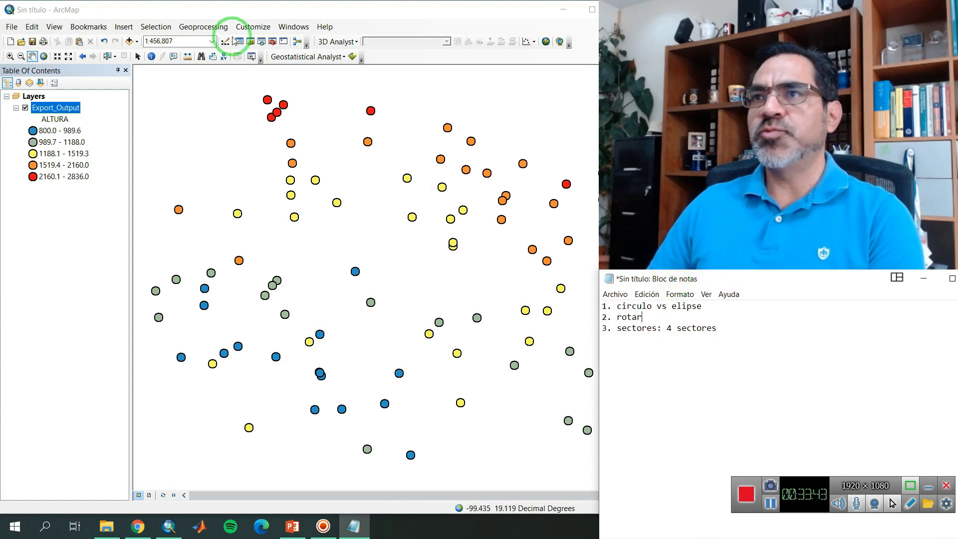
click(335, 58)
mouse_move(352, 70)
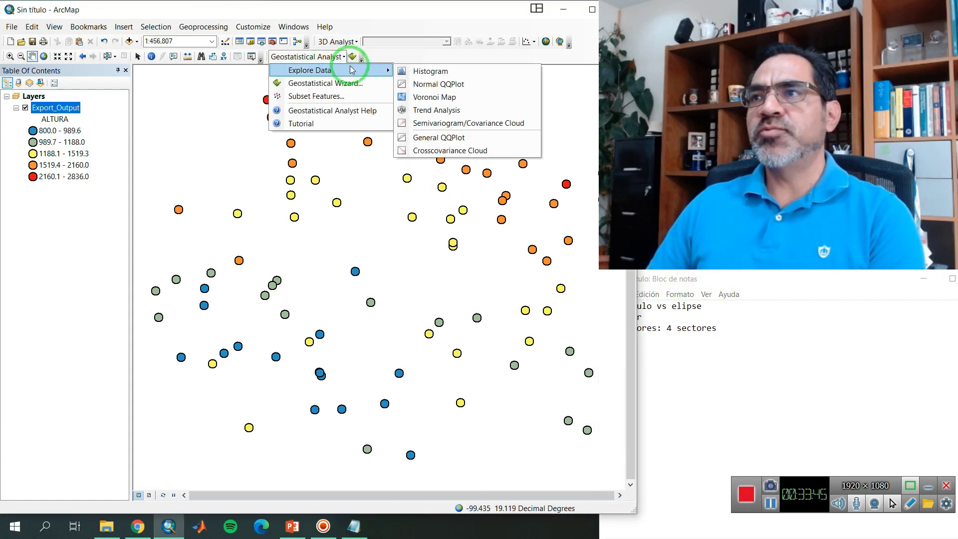
click(473, 96)
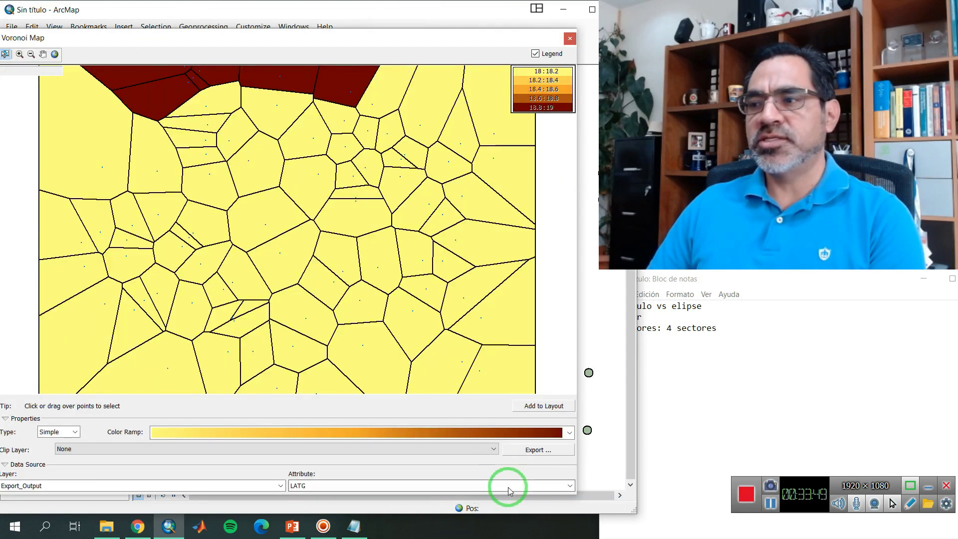
click(570, 486)
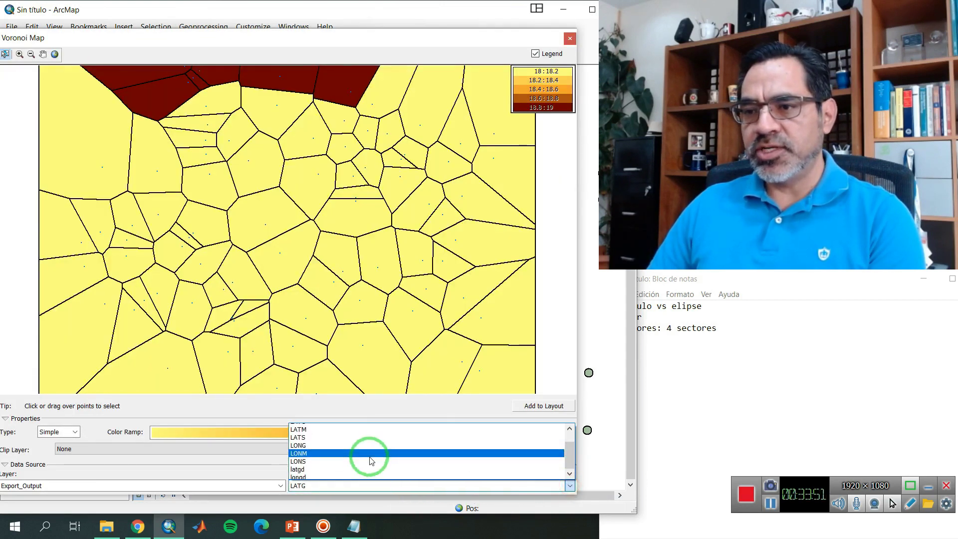
click(305, 474)
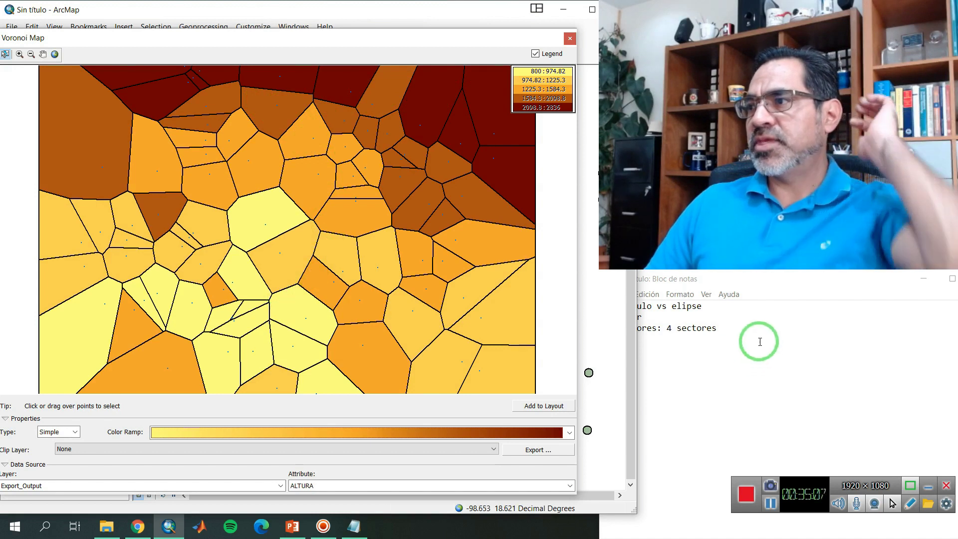
Extend the note's three items with "estratos o tendencias usar elipse", "no rotar, pero probar" and "muestreo heterogeneo, usar 4 sectores".
click(731, 275)
click(733, 309)
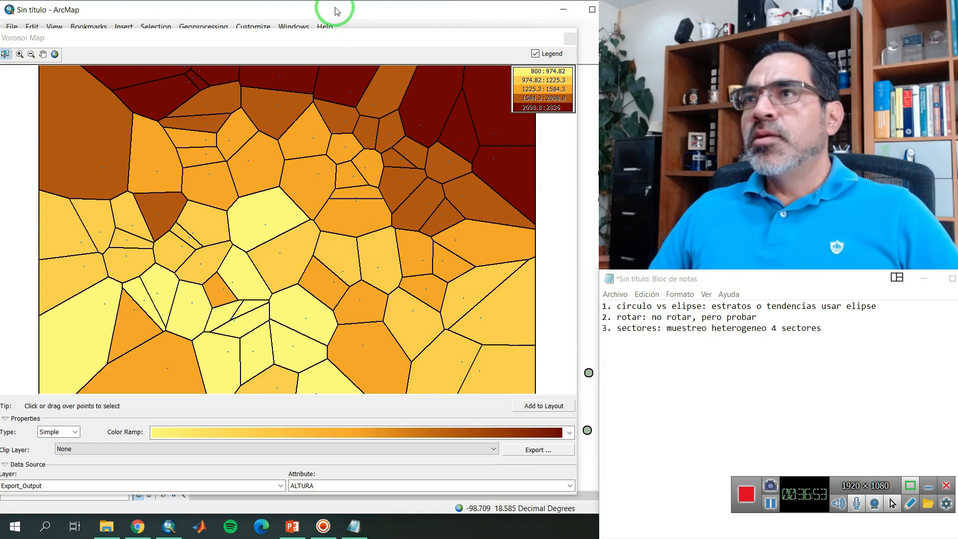
click(376, 37)
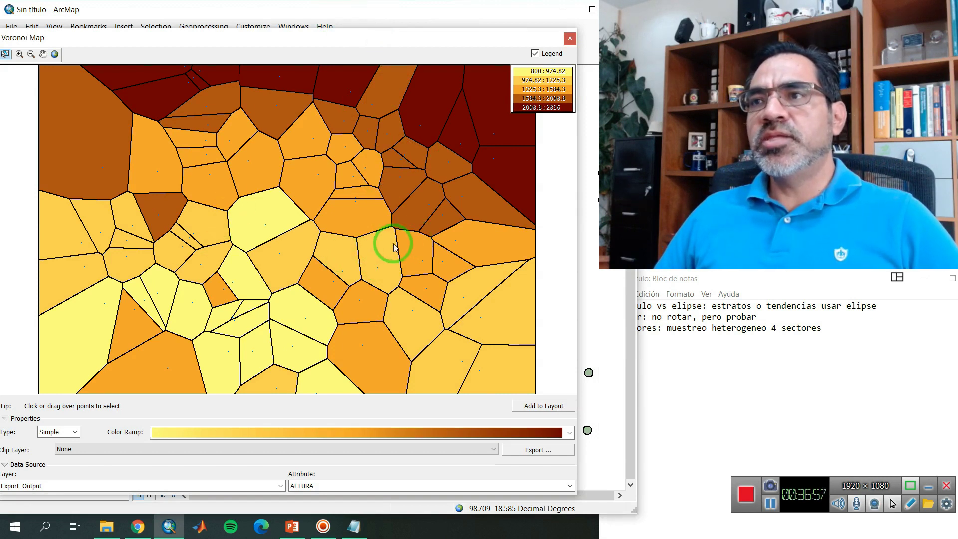
click(788, 278)
click(768, 328)
text(,)
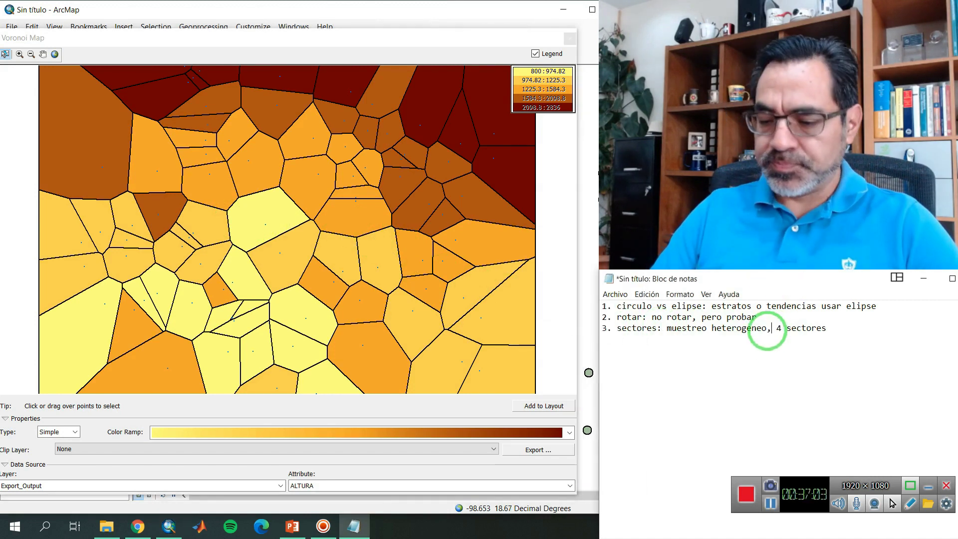
text( usar)
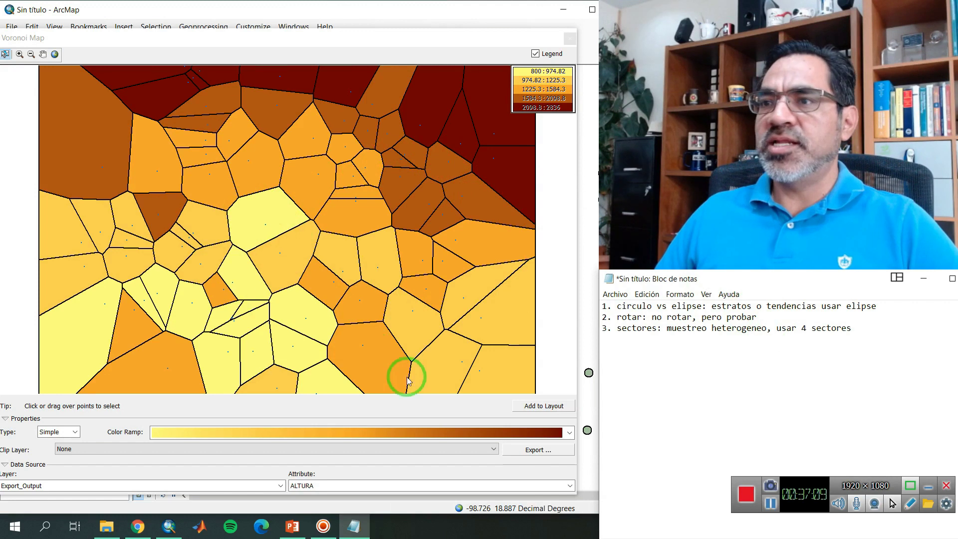
Close the Voronoi map and start an Inverse Distance Weighting interpolation of Export_Output on ALTURA in the Geostatistical Wizard, continuing to the method properties.
click(569, 38)
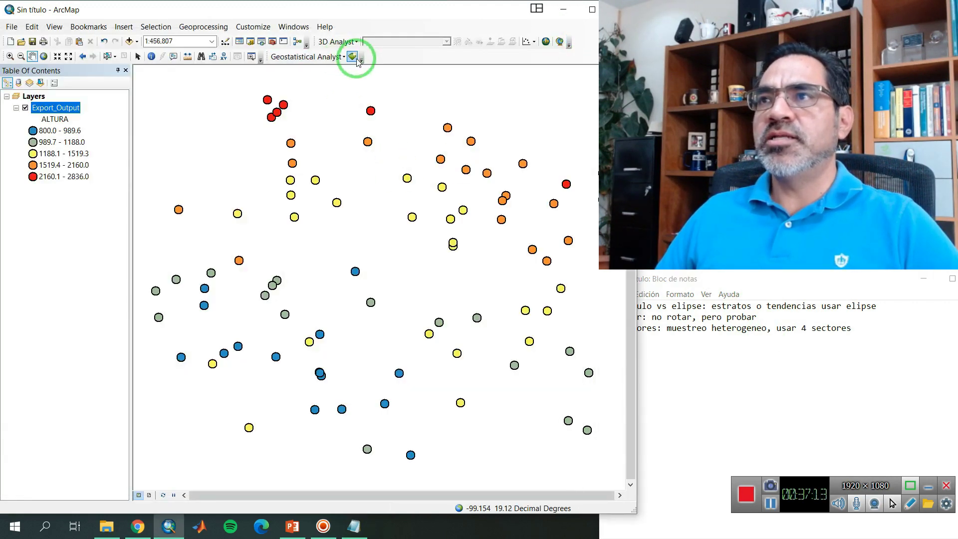
click(338, 57)
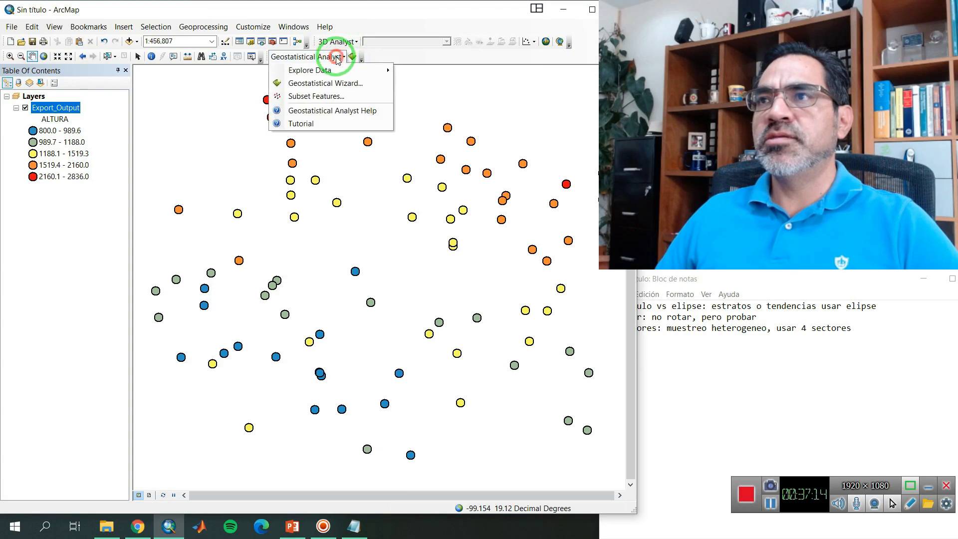
click(332, 82)
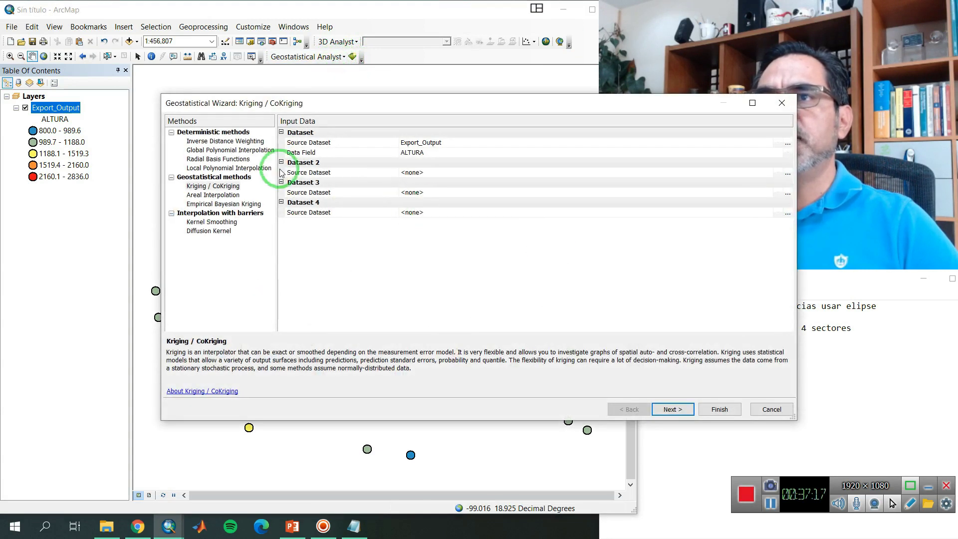
click(234, 142)
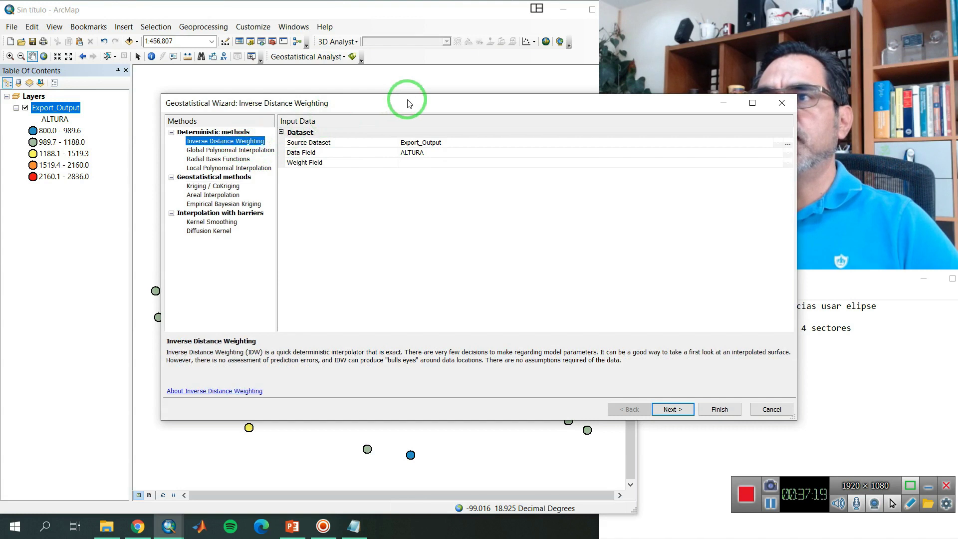
drag(406, 99, 266, 94)
click(302, 138)
click(305, 148)
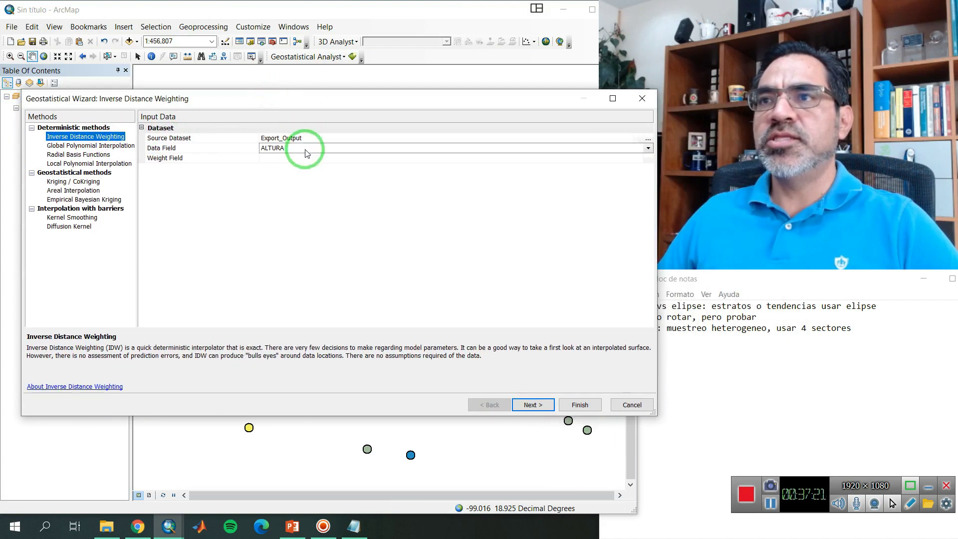
click(273, 158)
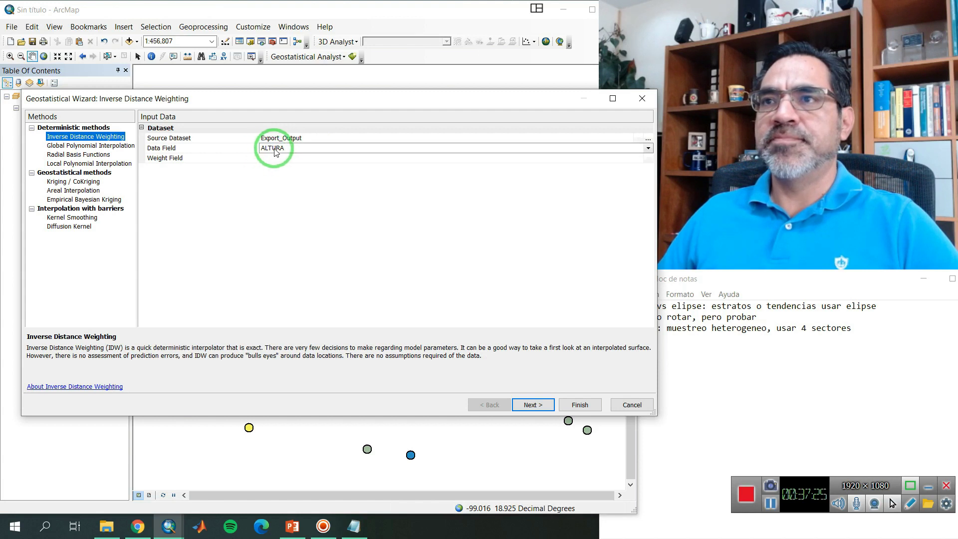
click(532, 404)
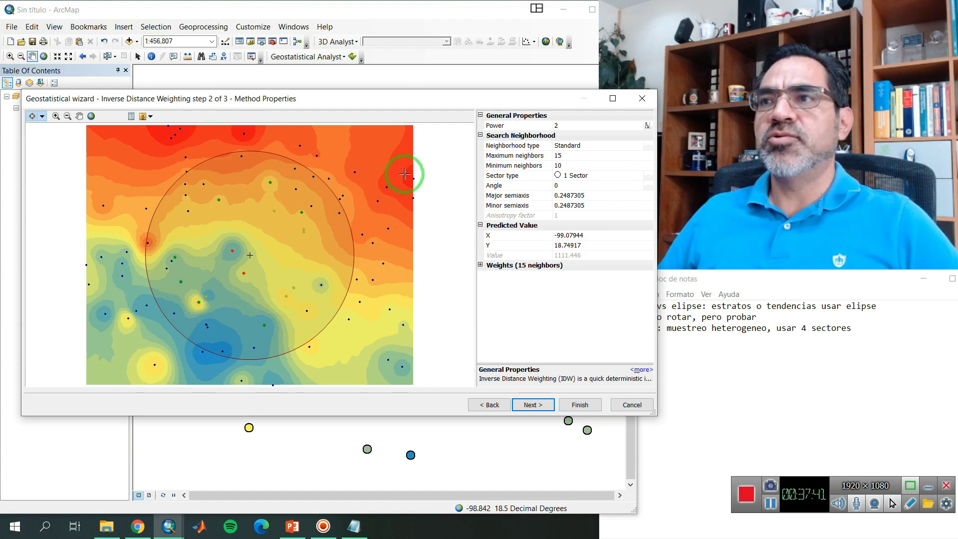
Examine the search neighborhood and predicted value at several locations across the interpolation preview.
click(355, 165)
click(294, 291)
click(193, 263)
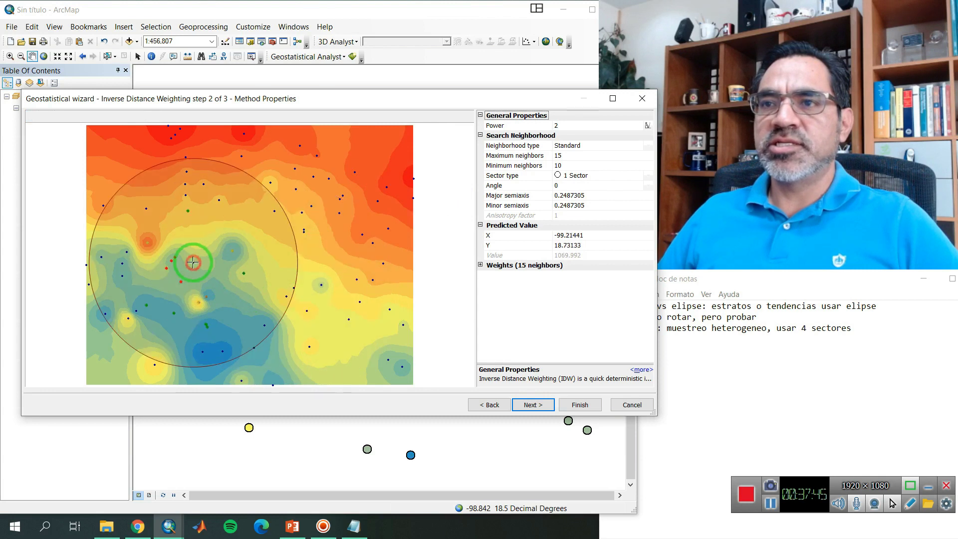
click(253, 265)
click(313, 252)
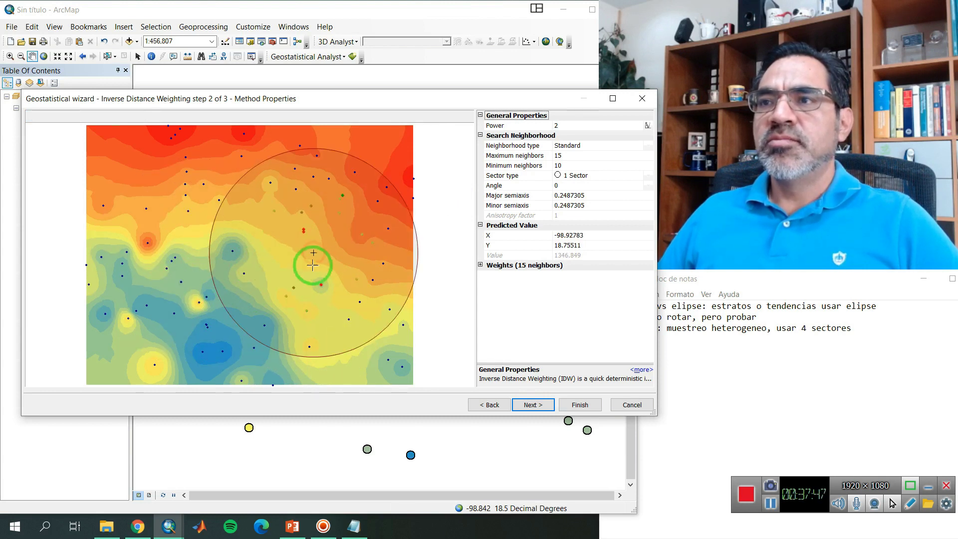
click(260, 243)
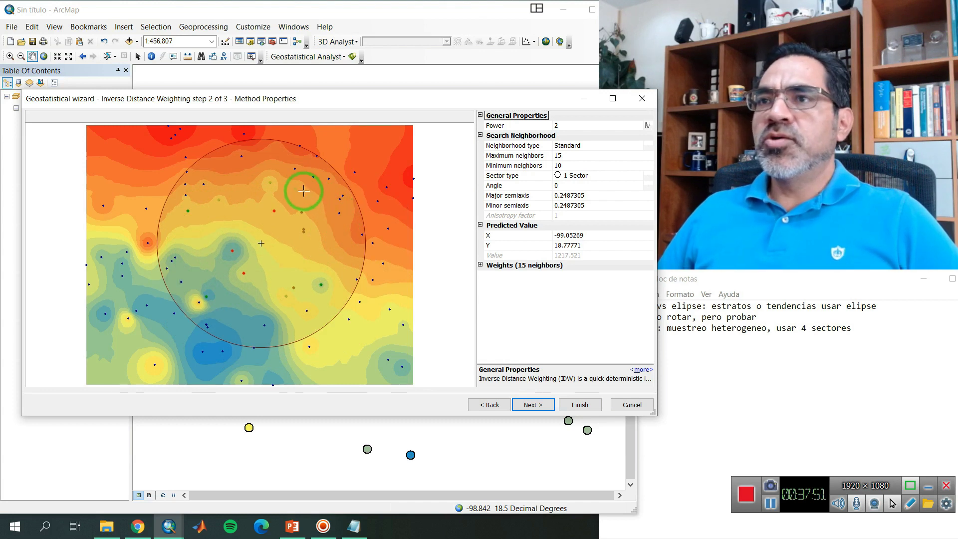
Review the maximum and minimum neighbors and set the search neighborhood's sector type to 4 Sectors.
click(570, 157)
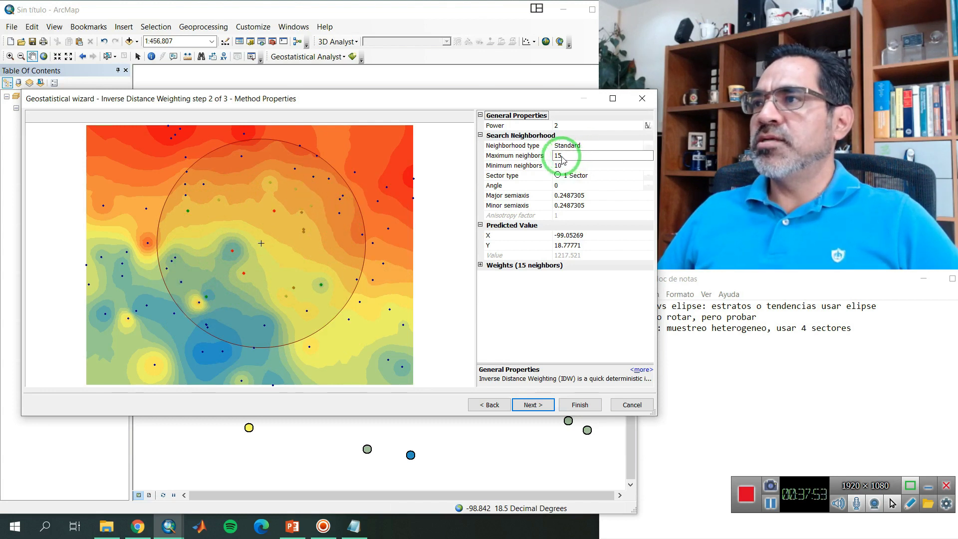
click(565, 166)
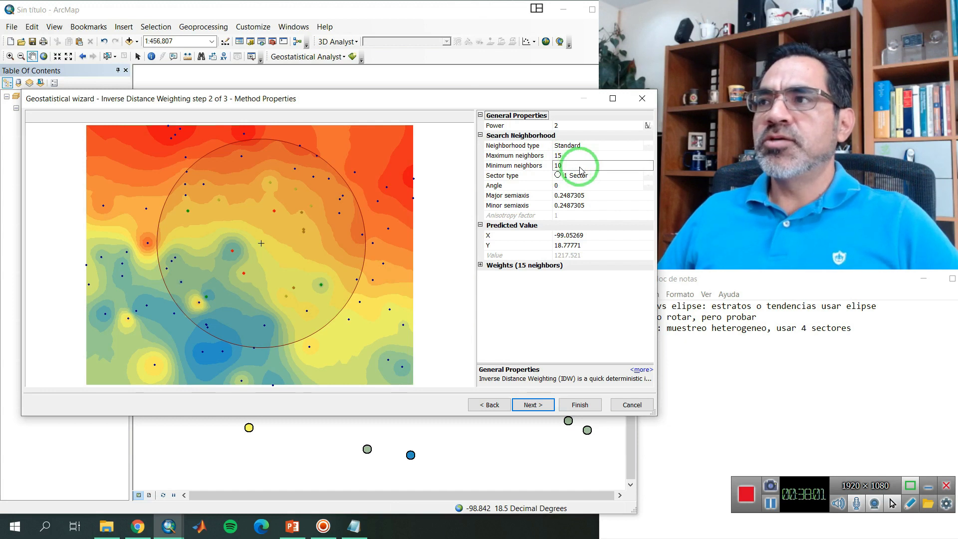
click(603, 175)
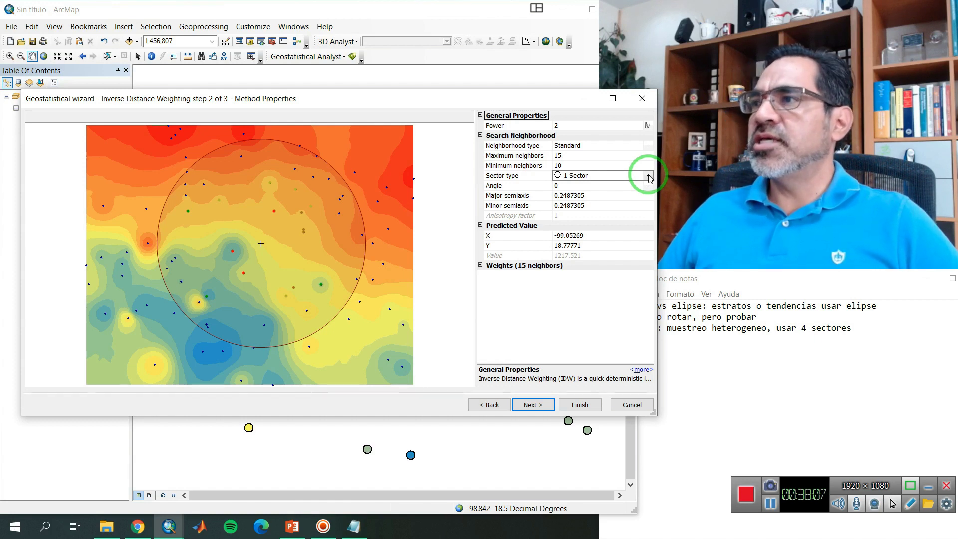
click(649, 175)
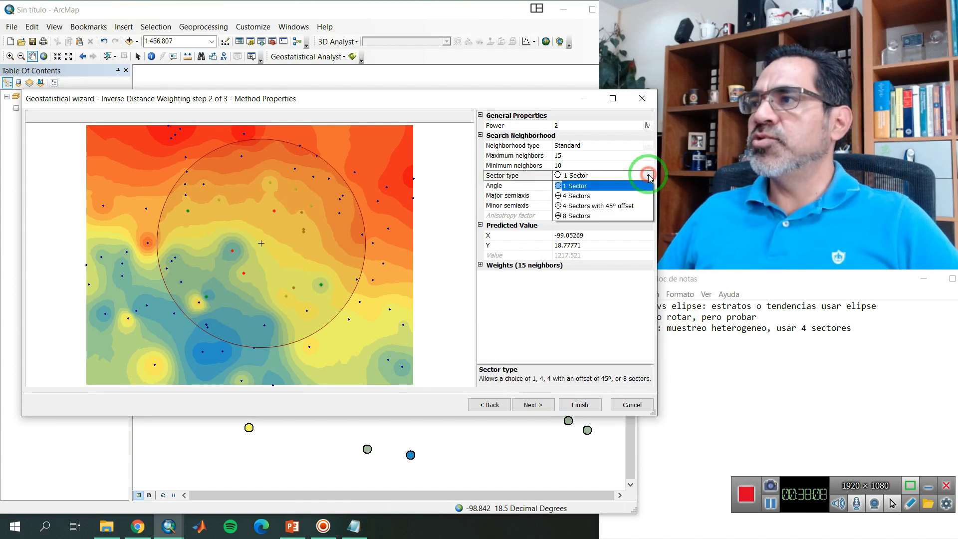
click(575, 195)
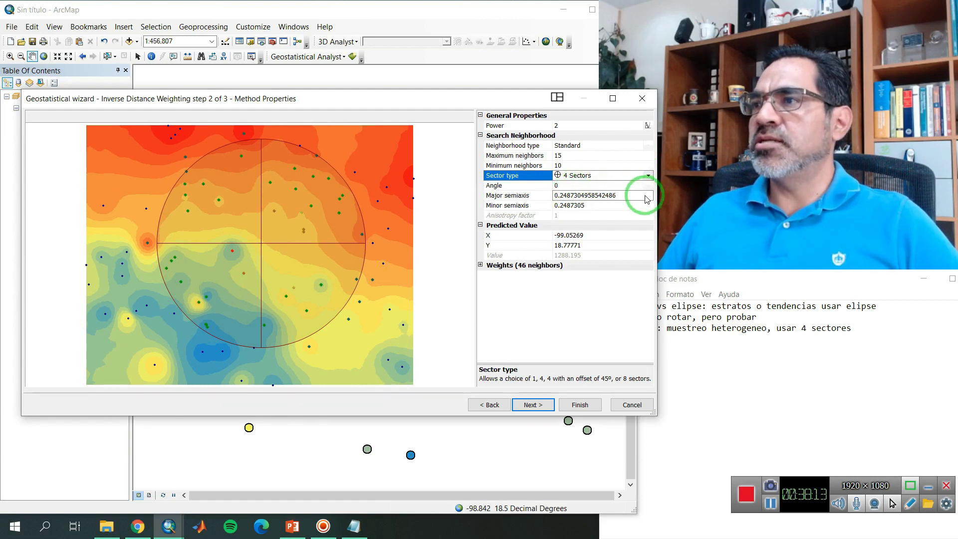
Try a major semiaxis of 0.48 for the search neighborhood.
click(594, 207)
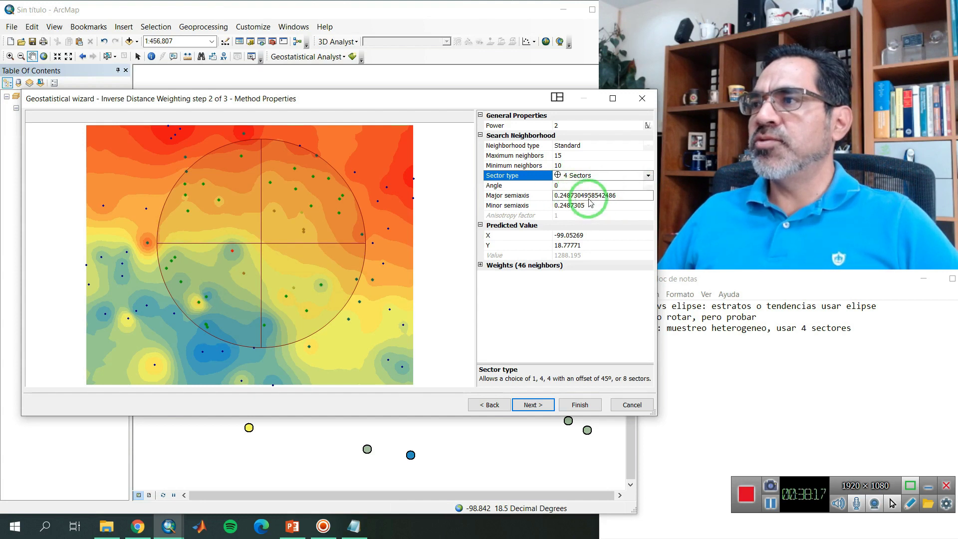
click(632, 196)
drag(632, 196, 561, 196)
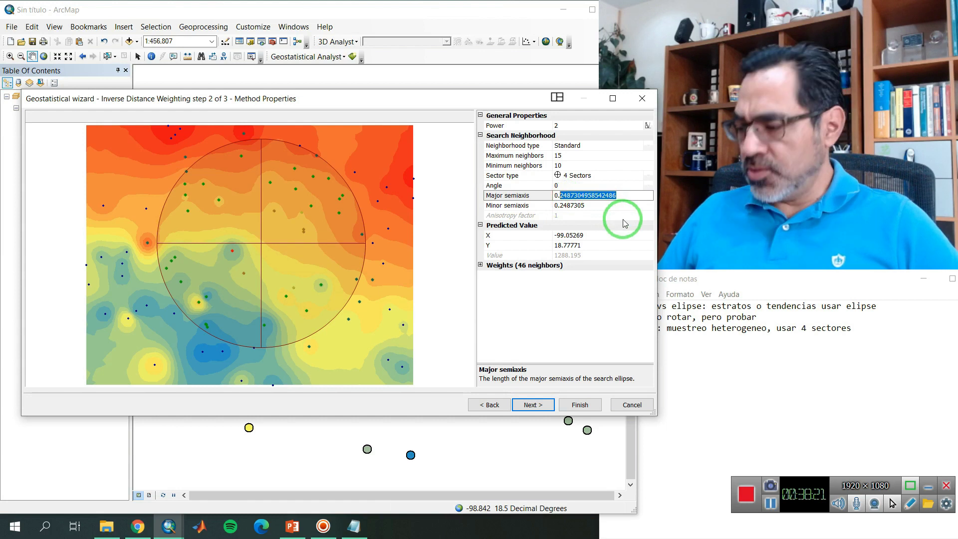
click(601, 204)
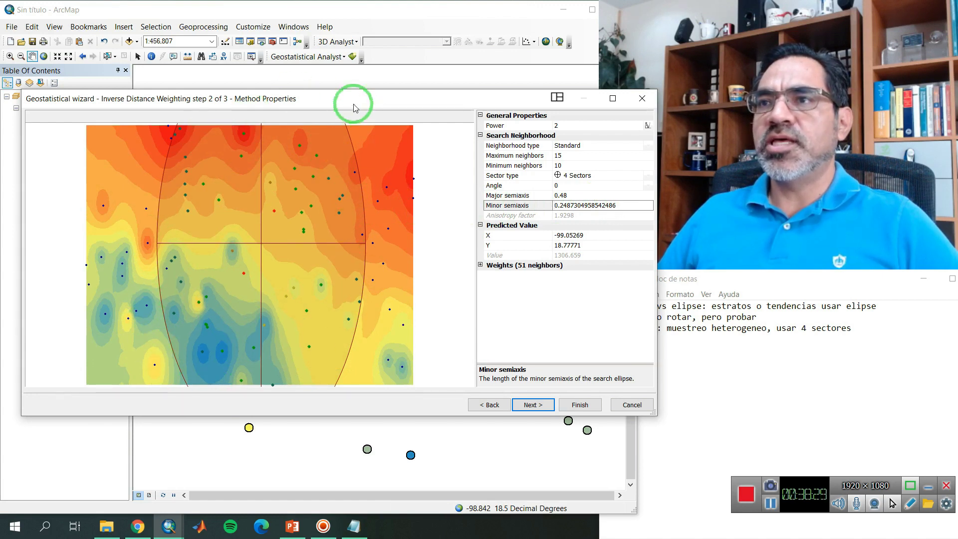
Shape the search neighborhood into an ellipse with a major semiaxis of 0.24 and a minor semiaxis of 0.12.
click(595, 196)
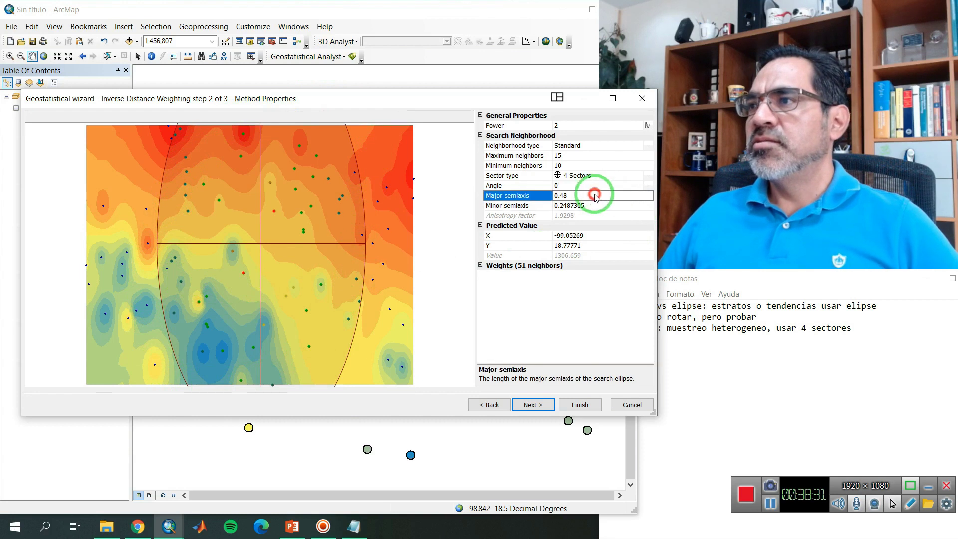
click(564, 196)
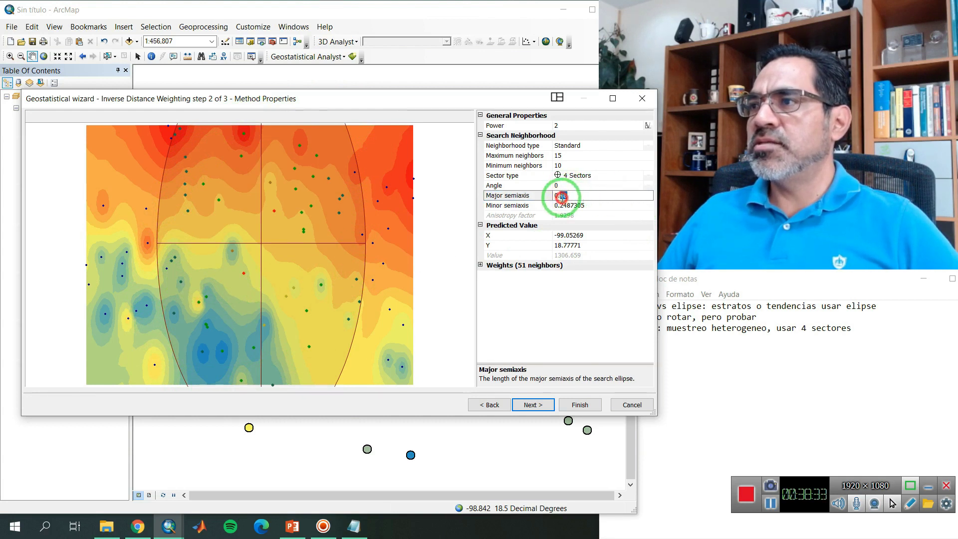
text(24)
key(Return)
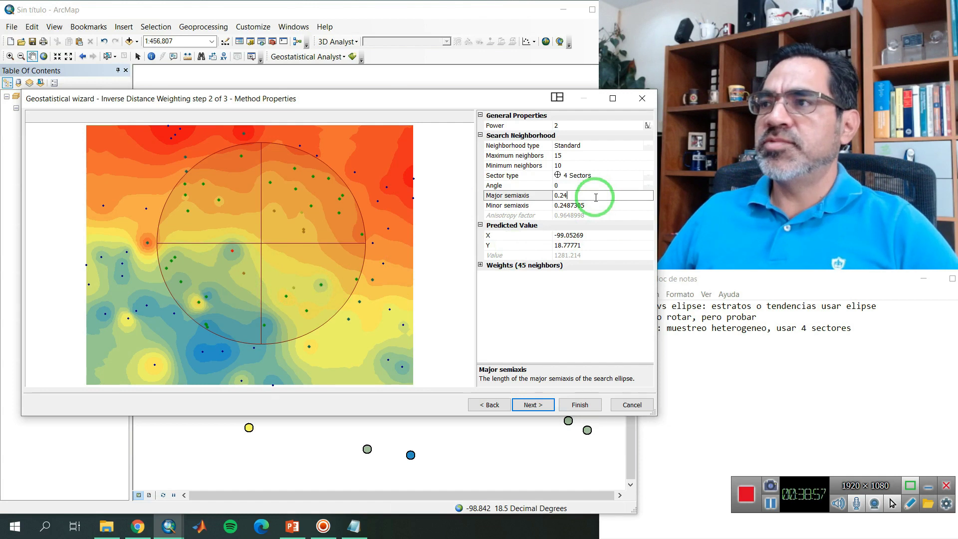
click(572, 205)
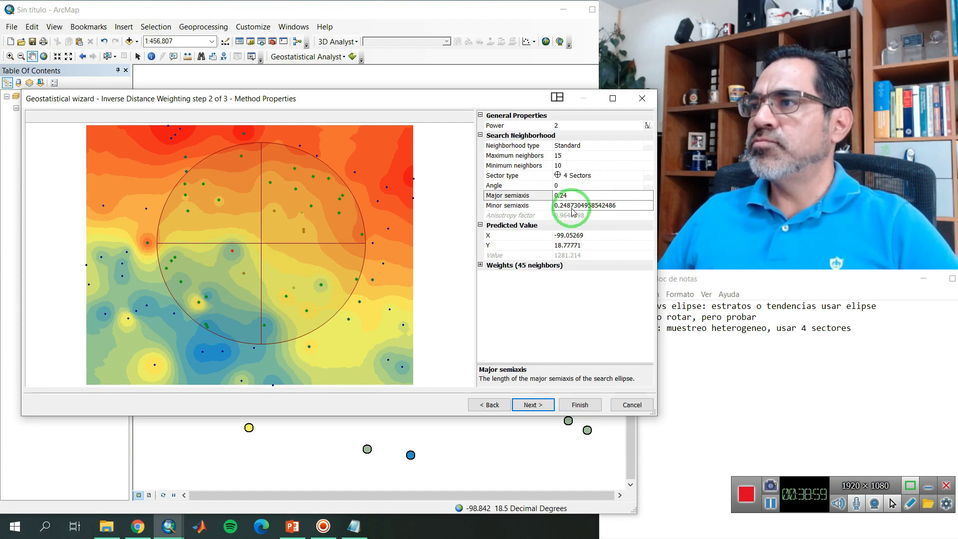
drag(641, 205, 559, 206)
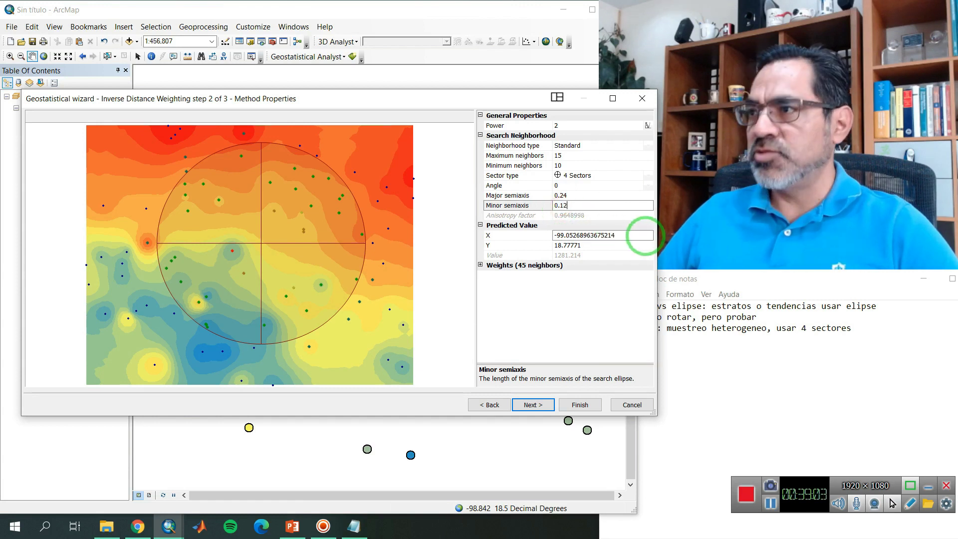
click(645, 236)
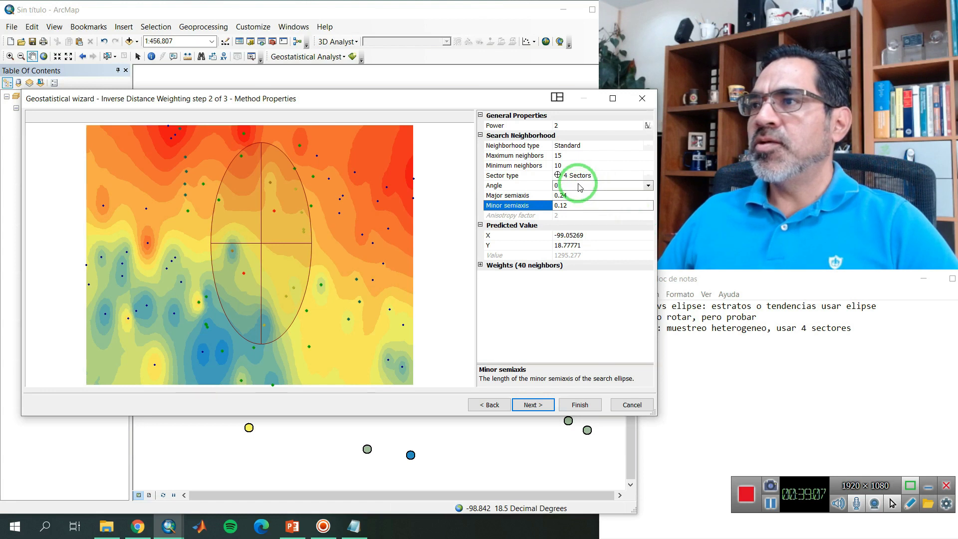
Set the search ellipse's angle to 90 degrees.
click(622, 187)
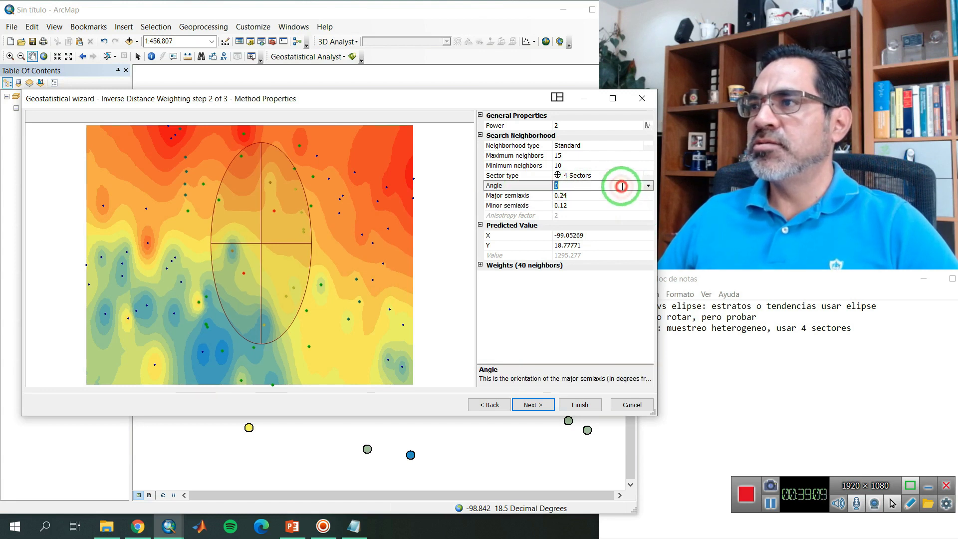
text(90)
key(Return)
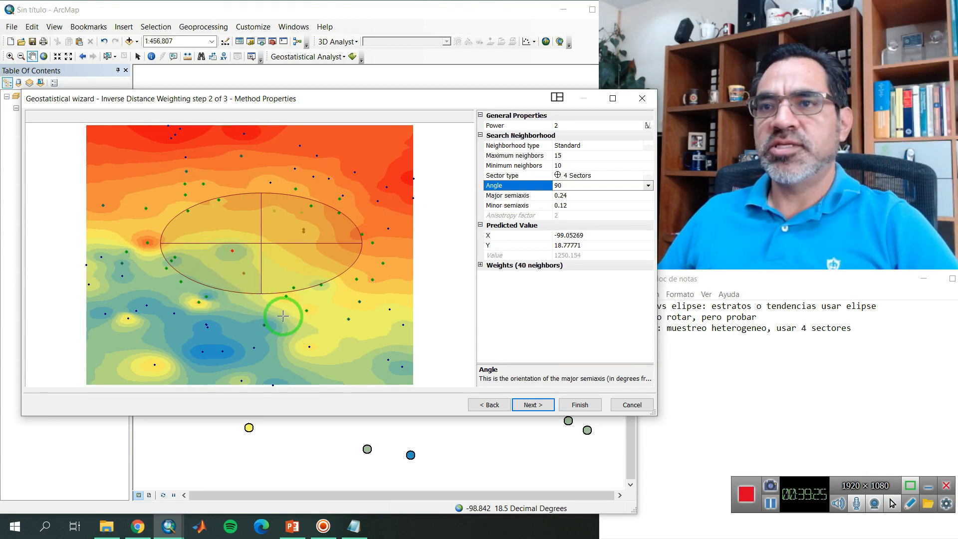
Set the search ellipse's angle to 120 degrees and check the neighborhood at several locations on the preview surface.
click(606, 186)
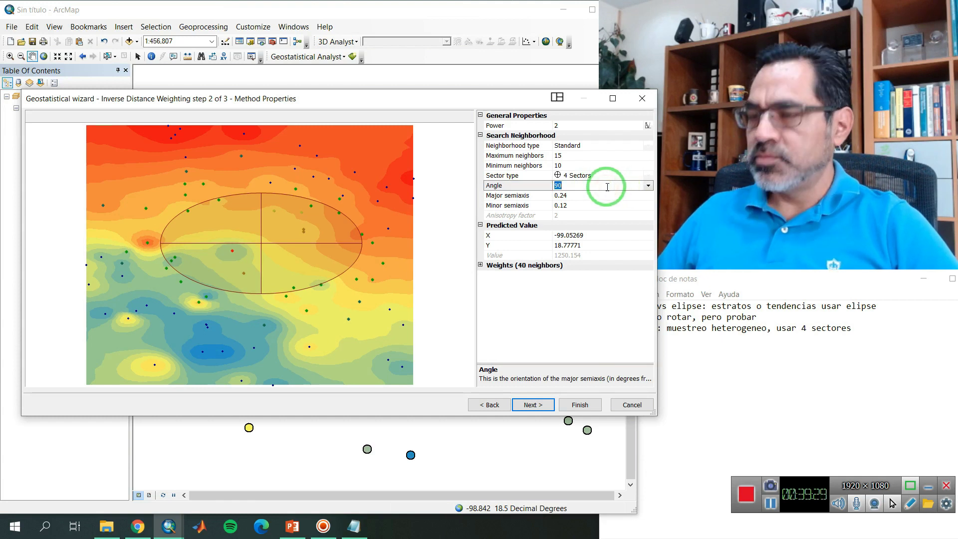
key(Return)
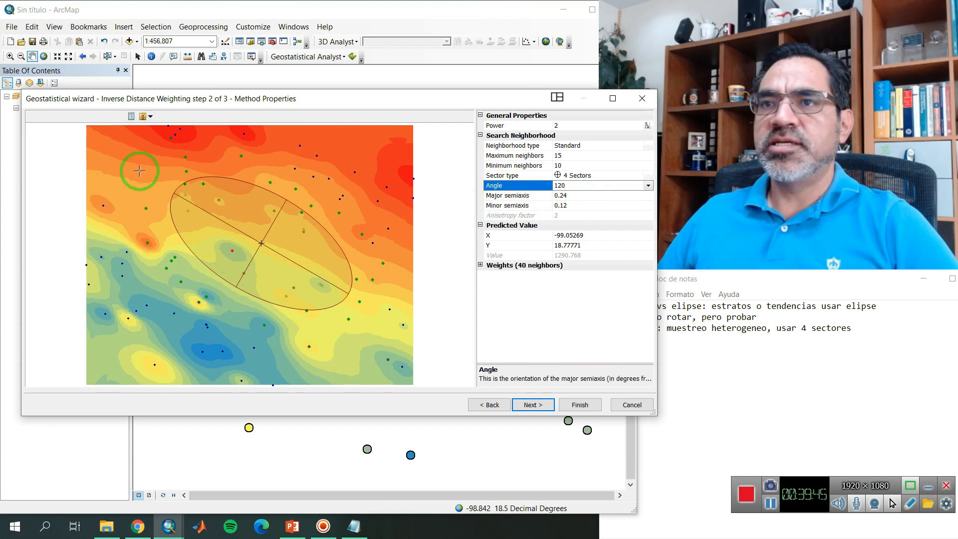
click(145, 285)
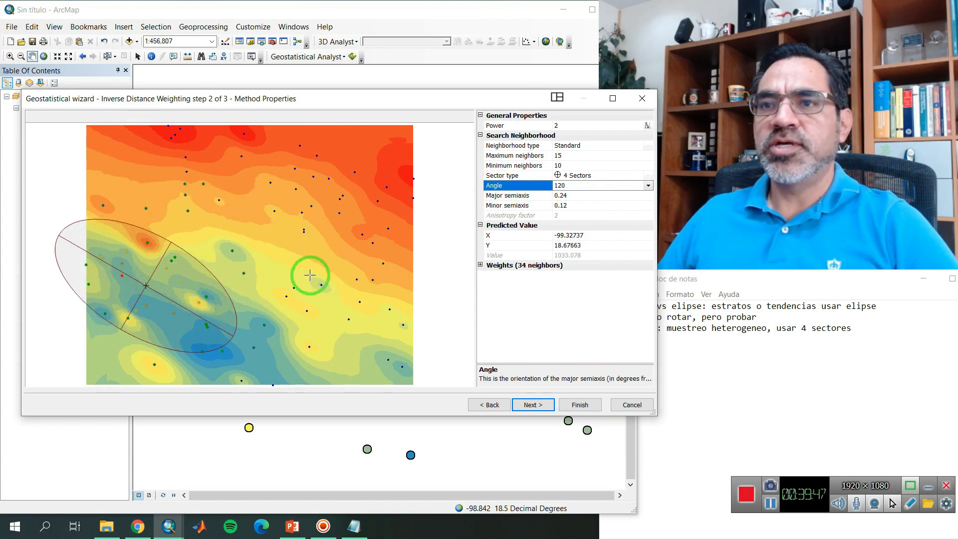
click(333, 248)
click(374, 144)
click(155, 172)
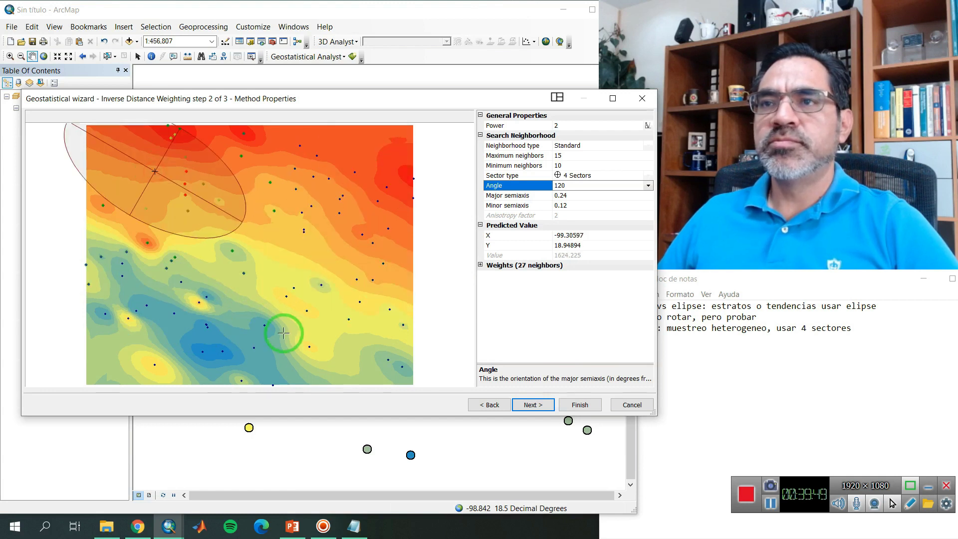
click(285, 323)
click(237, 238)
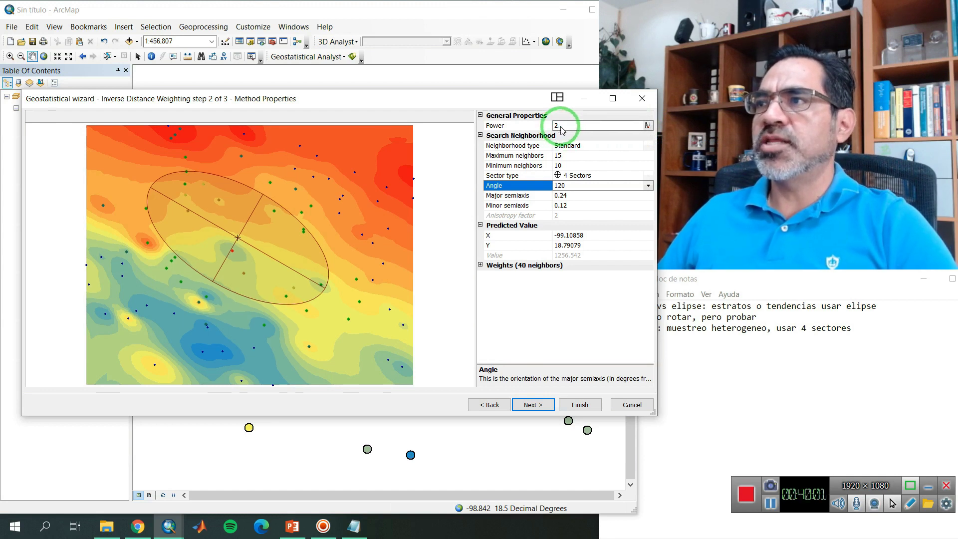
Optimize the power value and examine the cross-validation results in an enlarged wizard window.
click(647, 125)
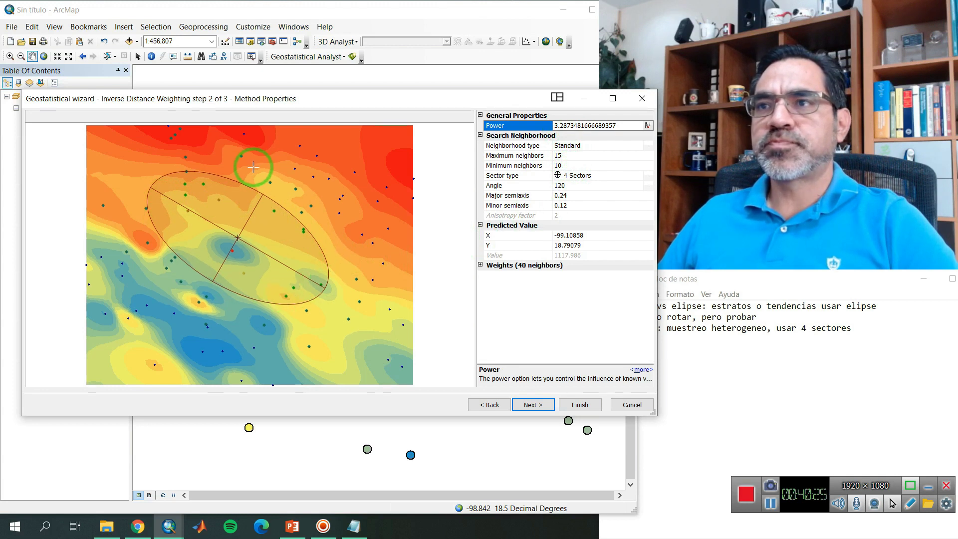
click(542, 405)
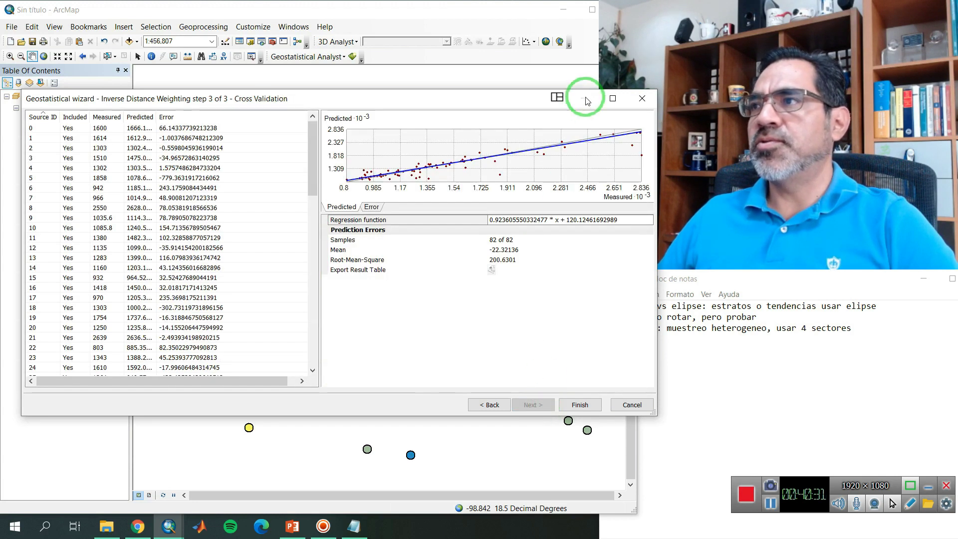
drag(490, 99, 468, 12)
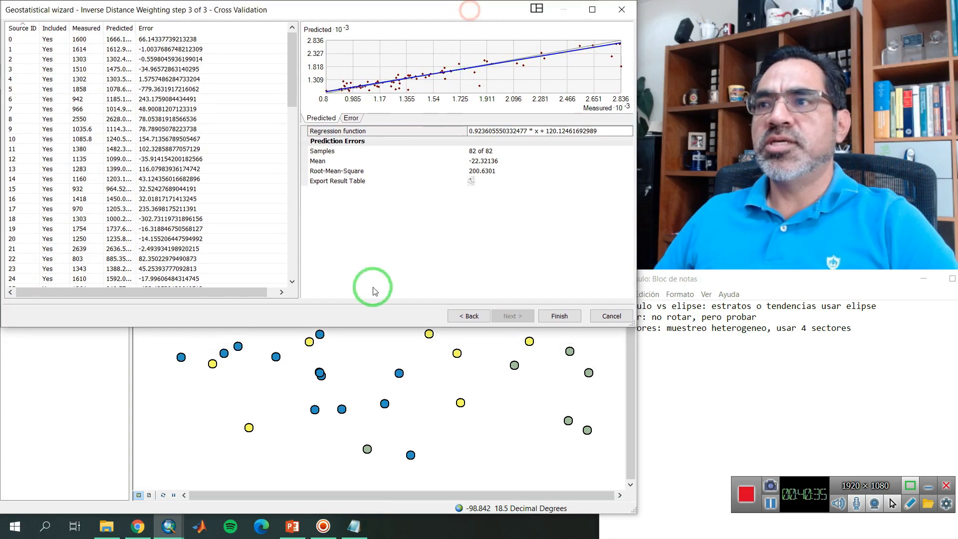
drag(398, 328, 417, 528)
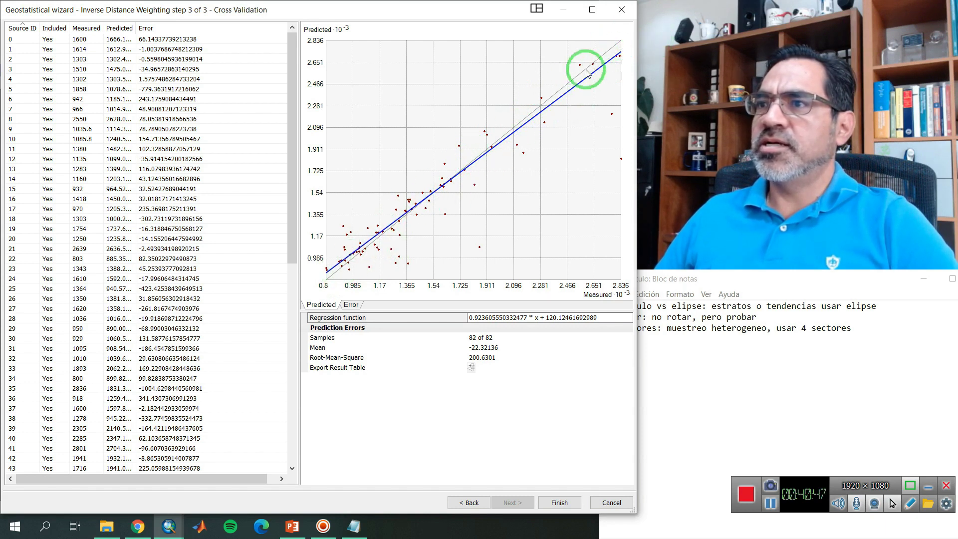
Finish the interpolation, accepting its method report, and place the Export_Output points above the prediction map.
click(559, 496)
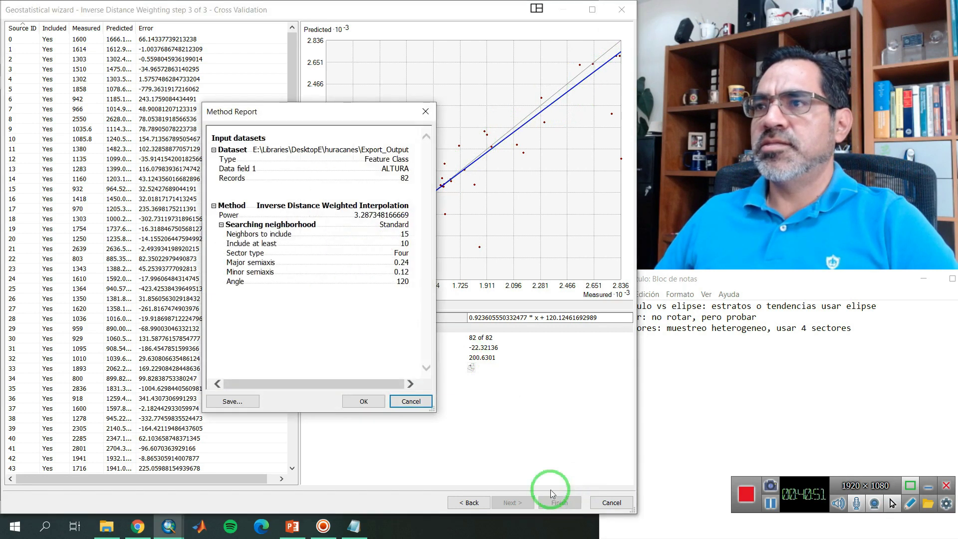
click(361, 400)
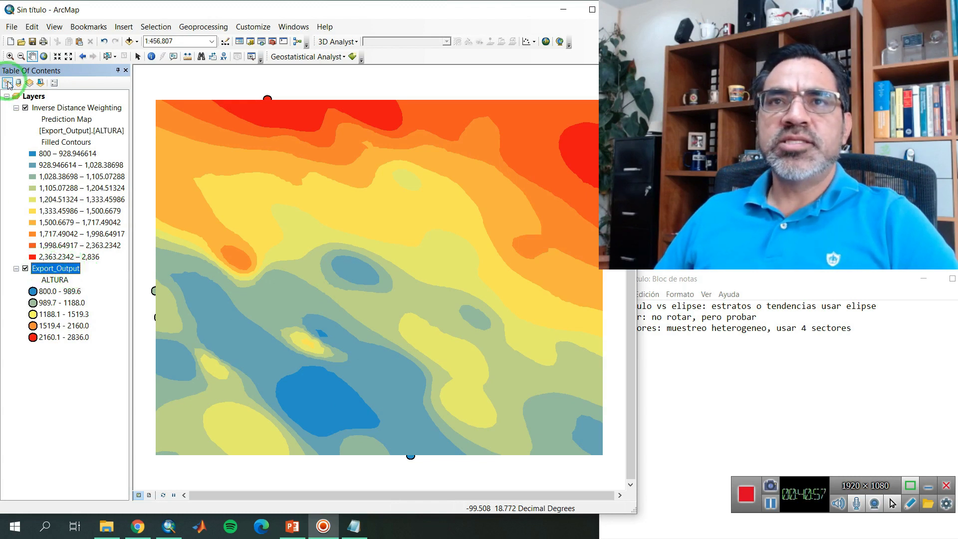
drag(60, 268, 56, 100)
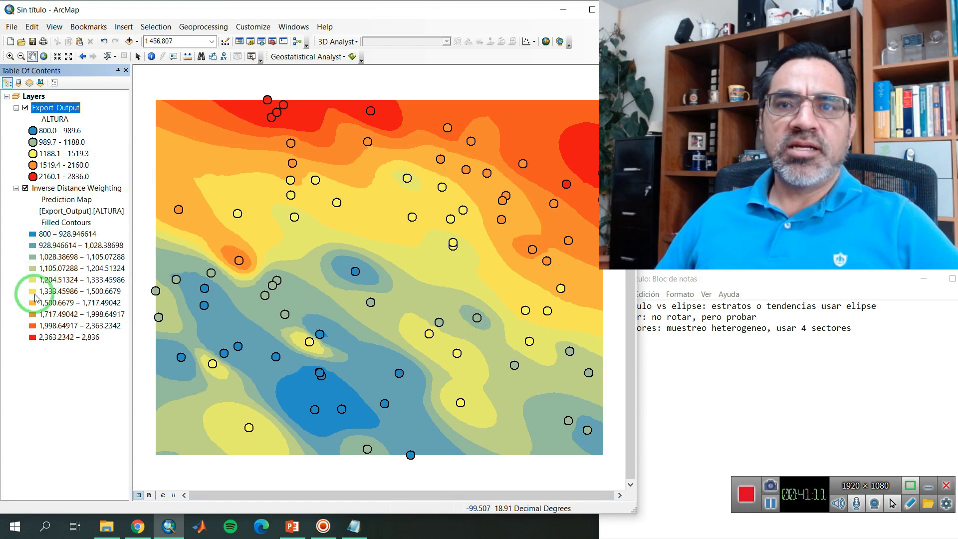
Classify the Export_Output points' ALTURA symbology into 10 classes and apply it.
right_click(65, 110)
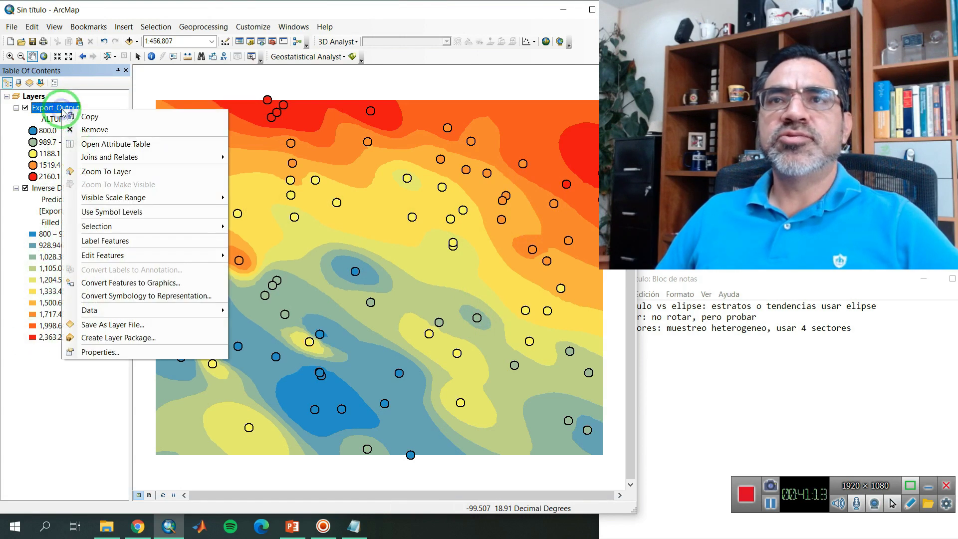
click(149, 352)
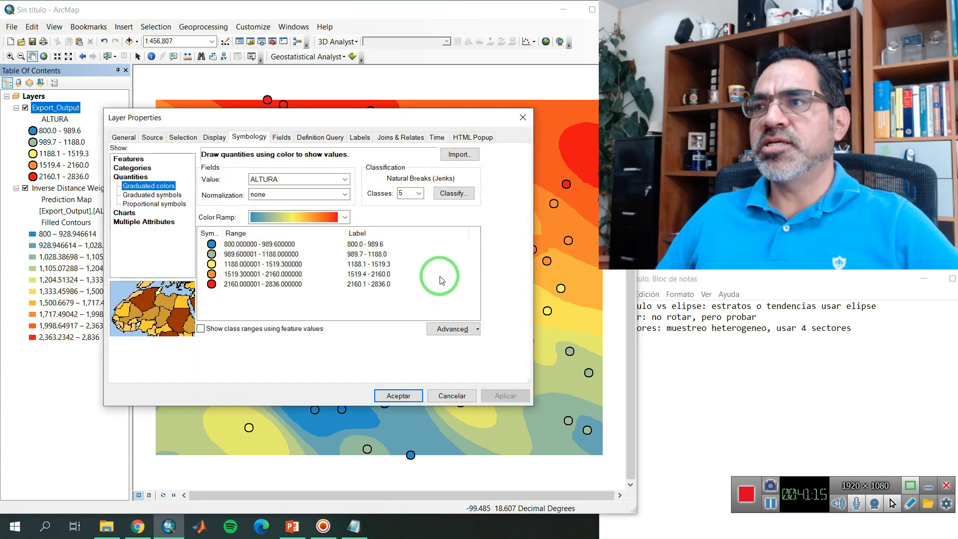
click(420, 192)
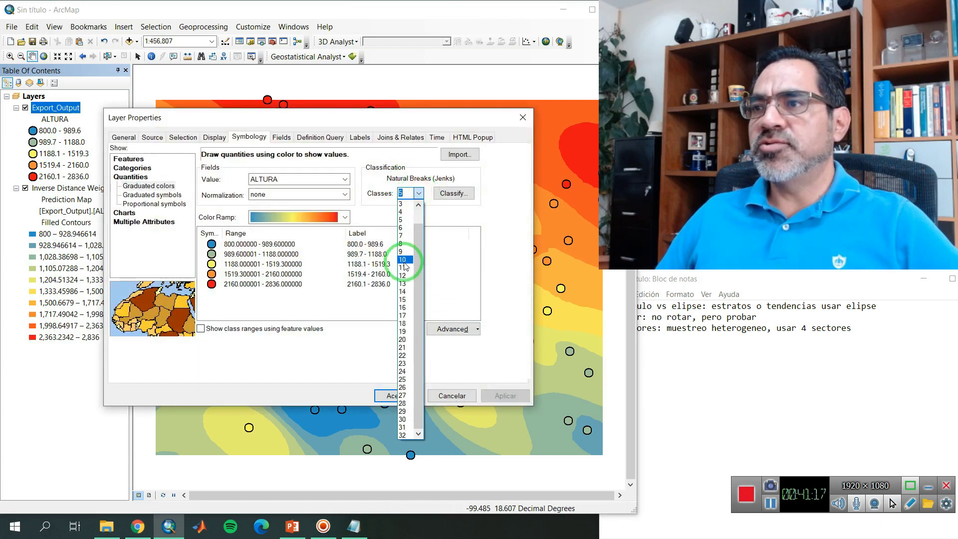
click(403, 262)
click(505, 396)
click(398, 396)
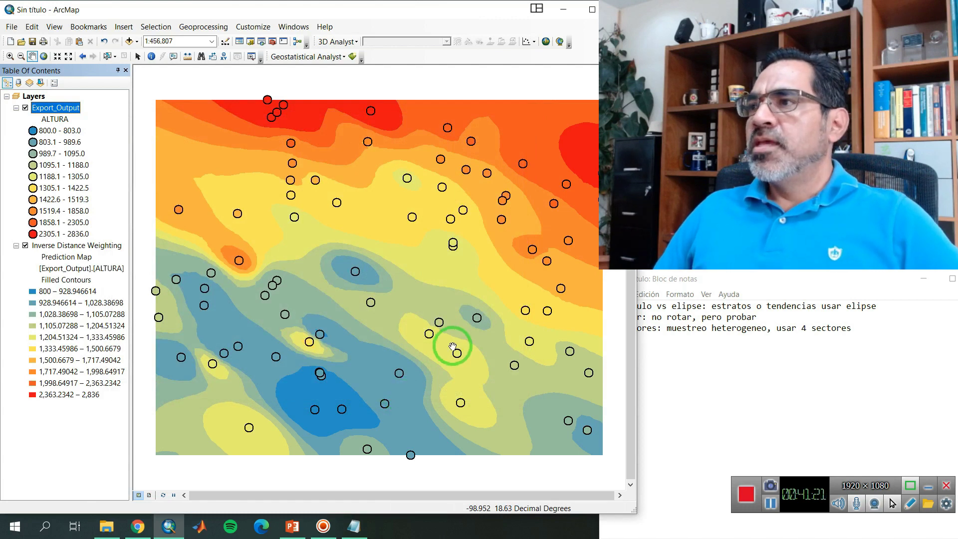
Narrow the table of contents and shift the map to show the surface's eastern edge.
drag(134, 283, 112, 279)
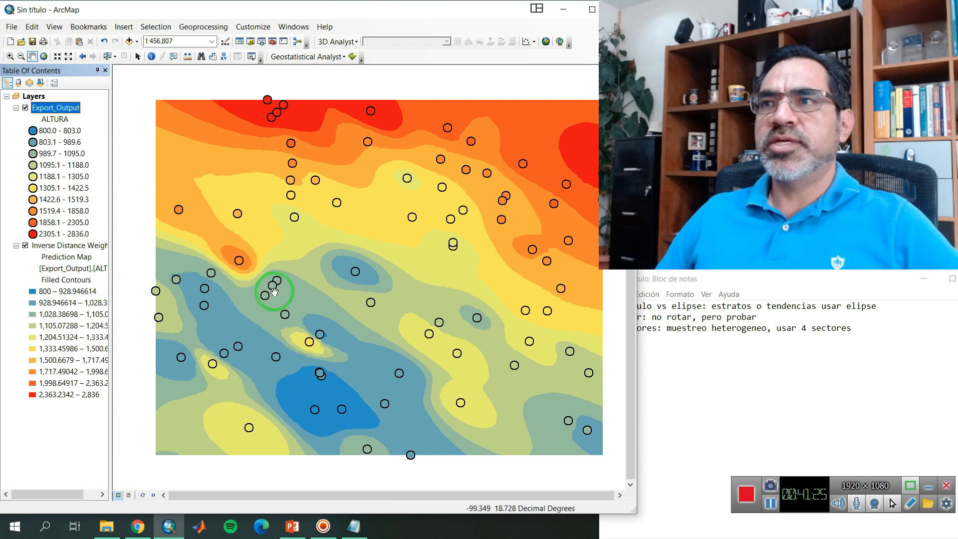
click(619, 494)
drag(576, 494, 550, 498)
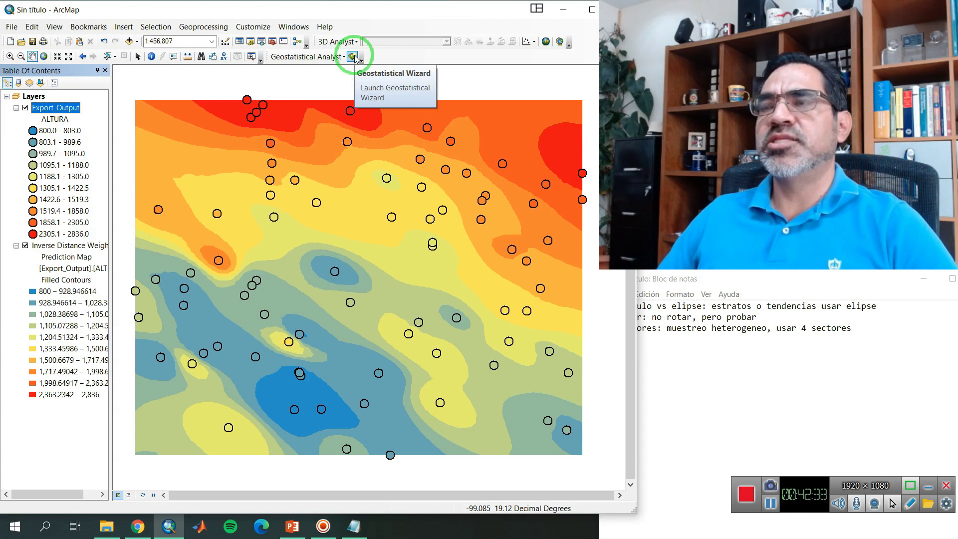
Create a second Inverse Distance Weighting surface from Export_Output's ALTURA field with the default settings.
click(353, 56)
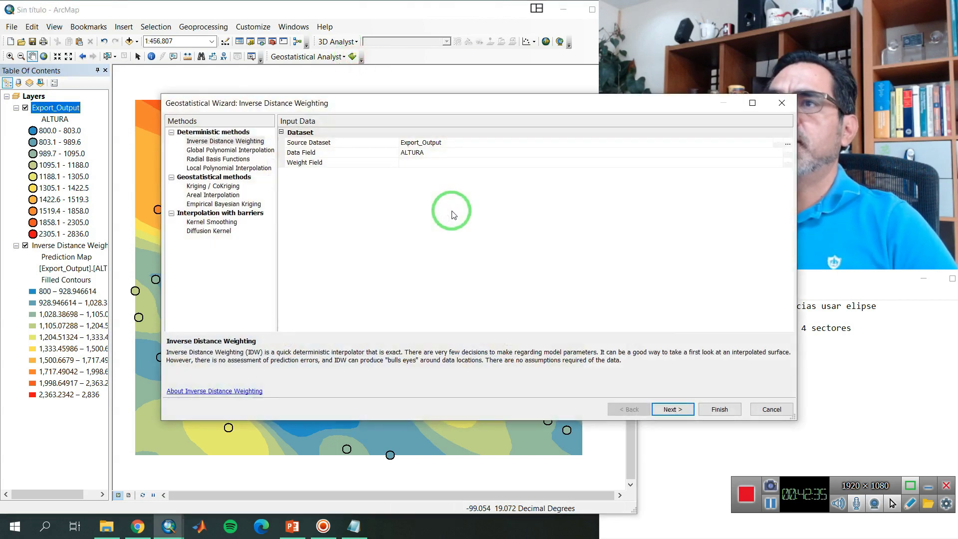
click(234, 141)
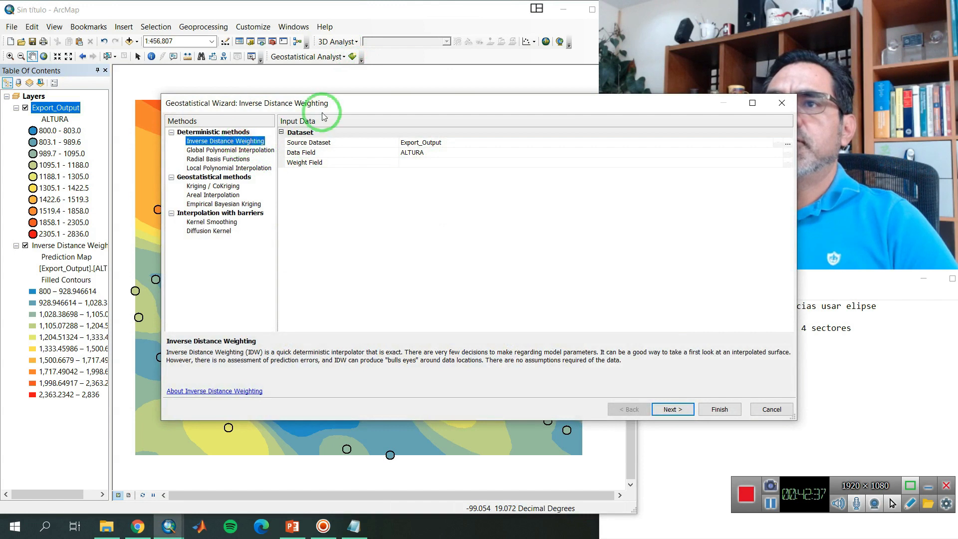
drag(389, 98, 297, 92)
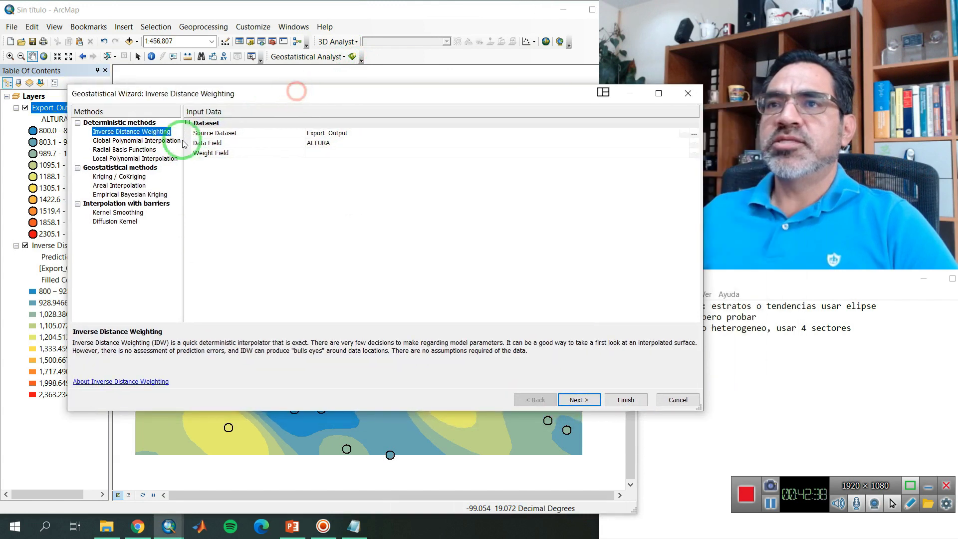
click(580, 399)
click(589, 402)
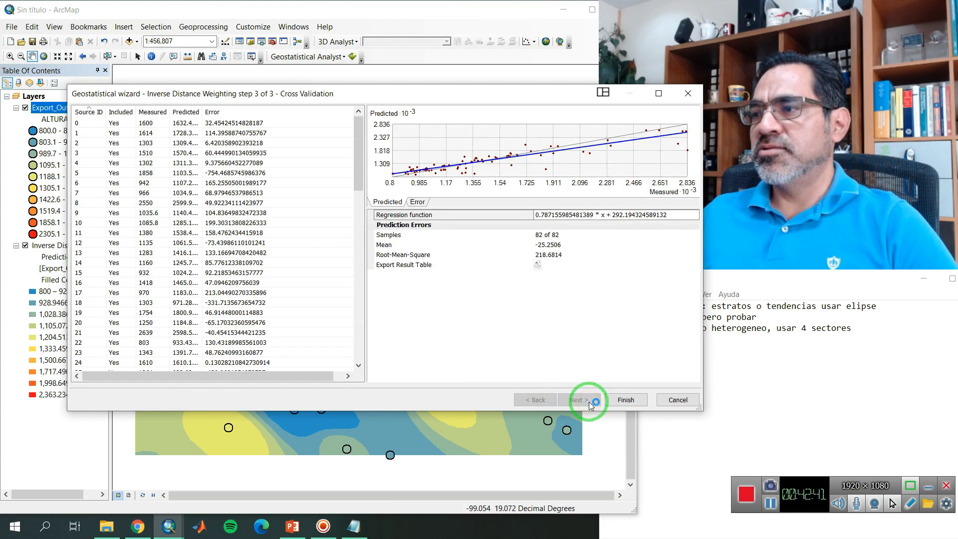
click(625, 399)
click(429, 392)
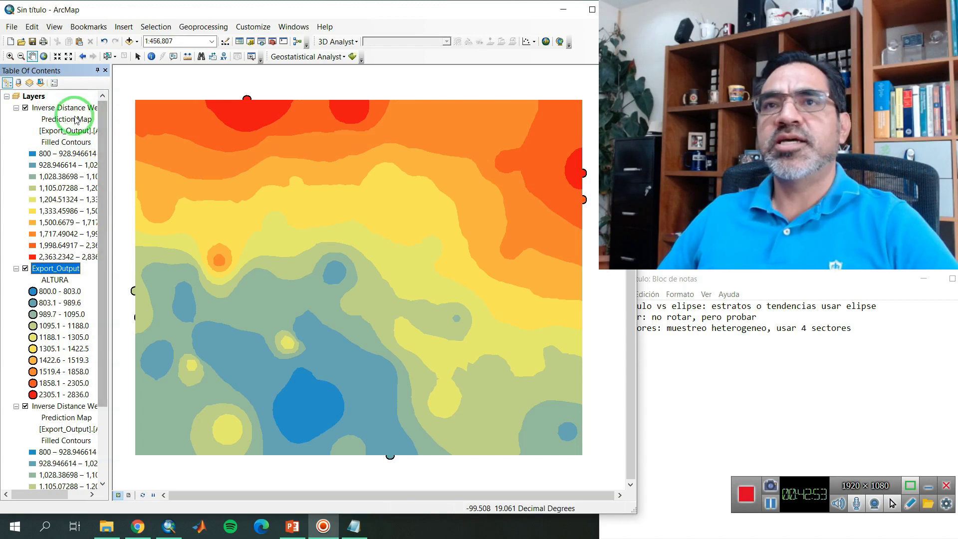
Place the Export_Output points above both prediction maps and collapse the points' legend.
mouse_move(70, 271)
mouse_down()
mouse_move(65, 107)
mouse_move(55, 103)
mouse_up()
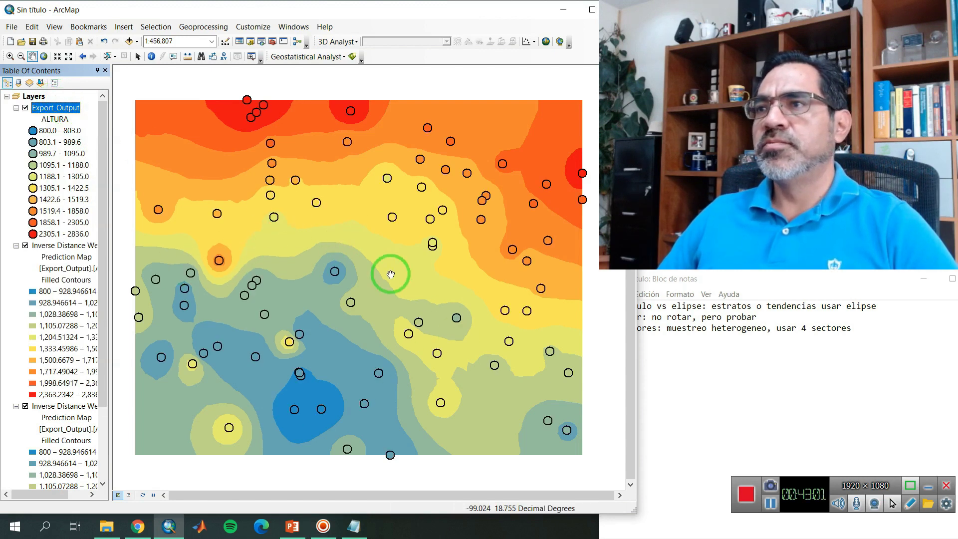
click(16, 108)
click(16, 119)
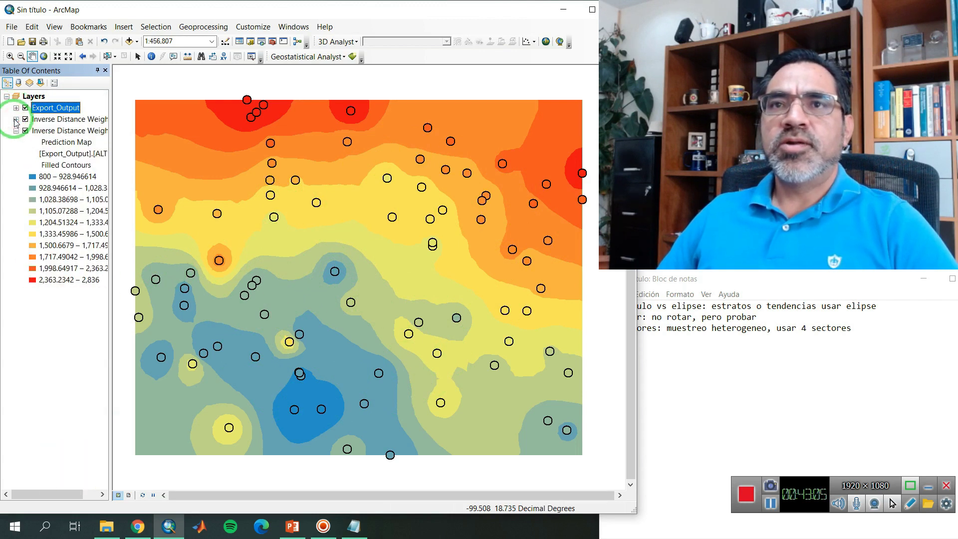
click(16, 119)
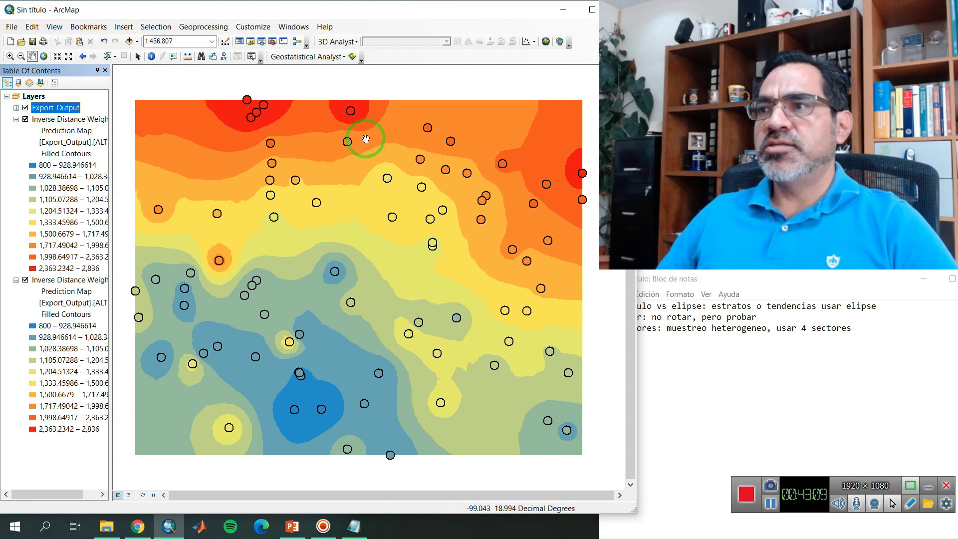
Compare the default and customized interpolation surfaces by repeatedly hiding and showing the upper Inverse Distance Weighting layer.
click(26, 120)
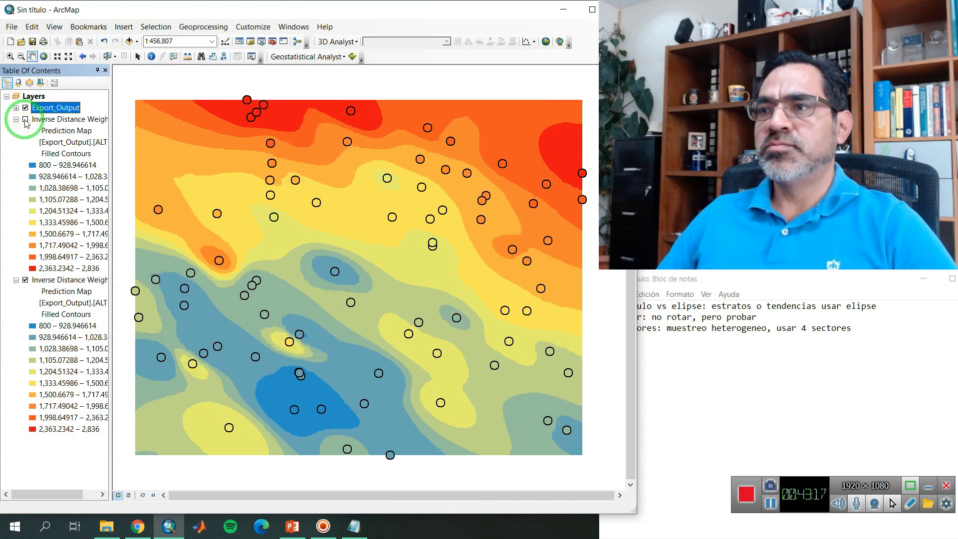
click(26, 119)
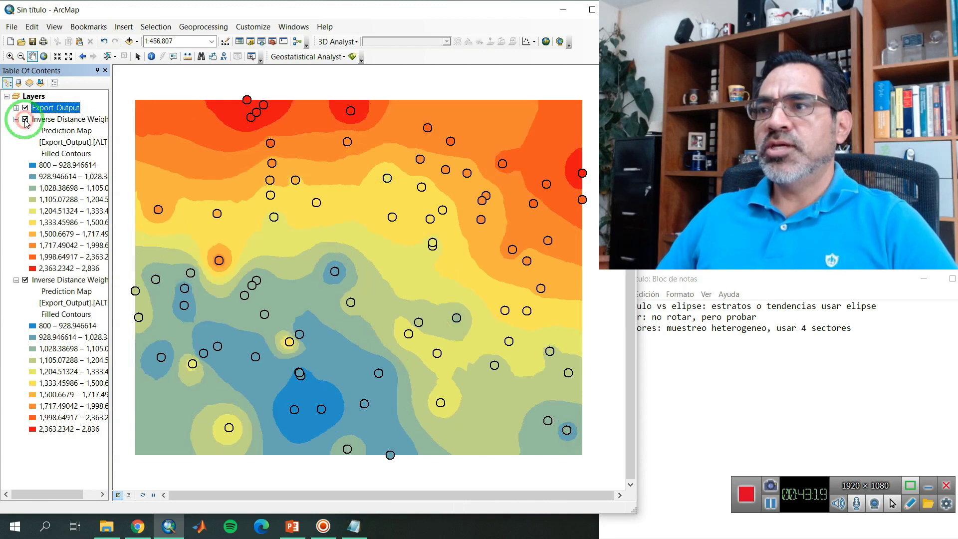
click(26, 120)
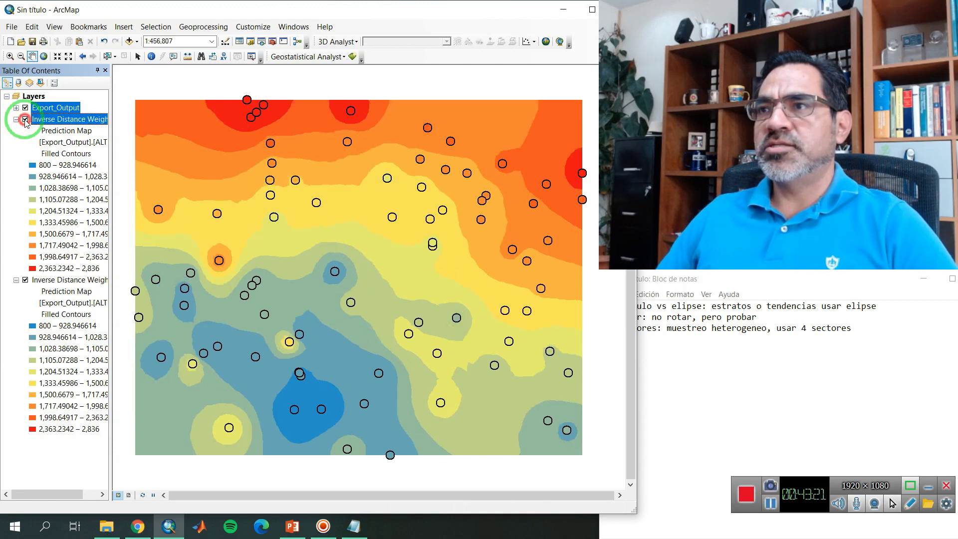
click(25, 120)
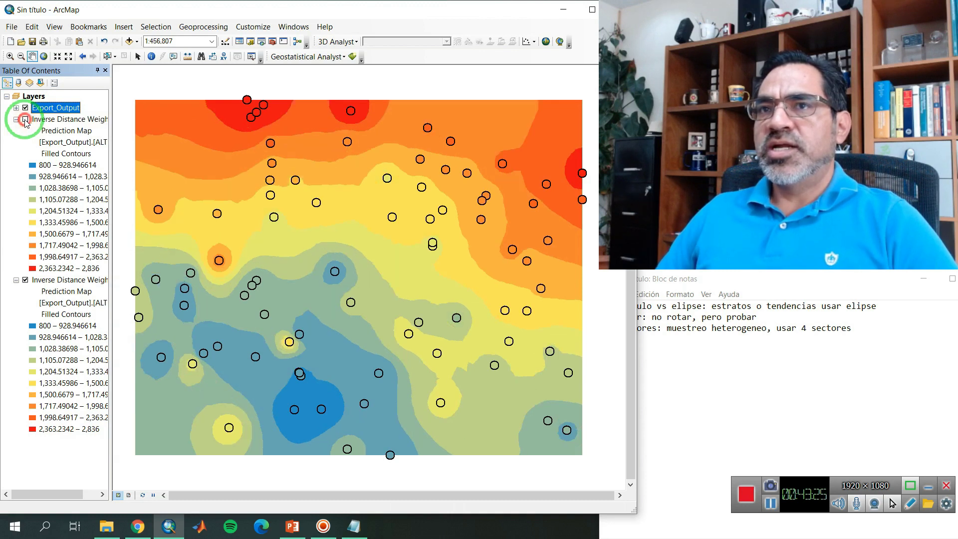
click(25, 120)
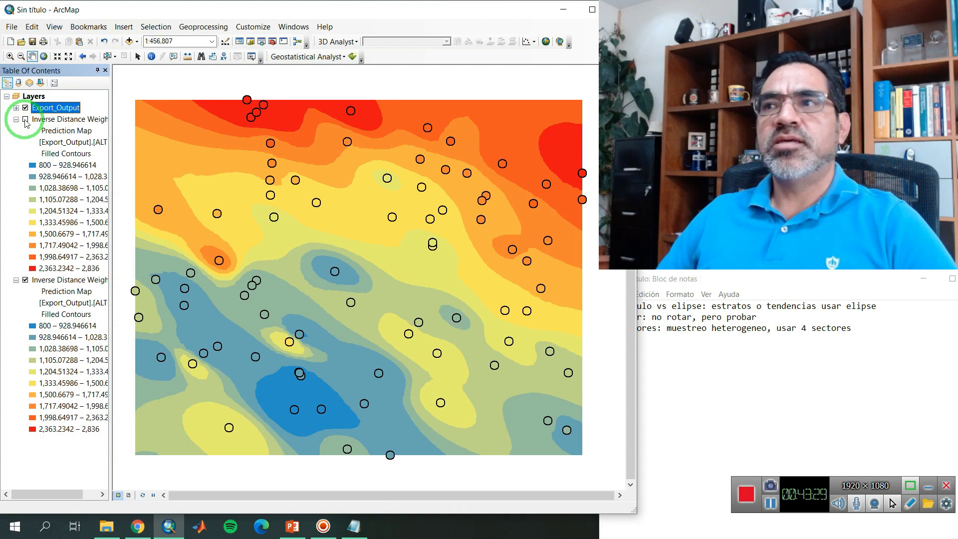
click(26, 120)
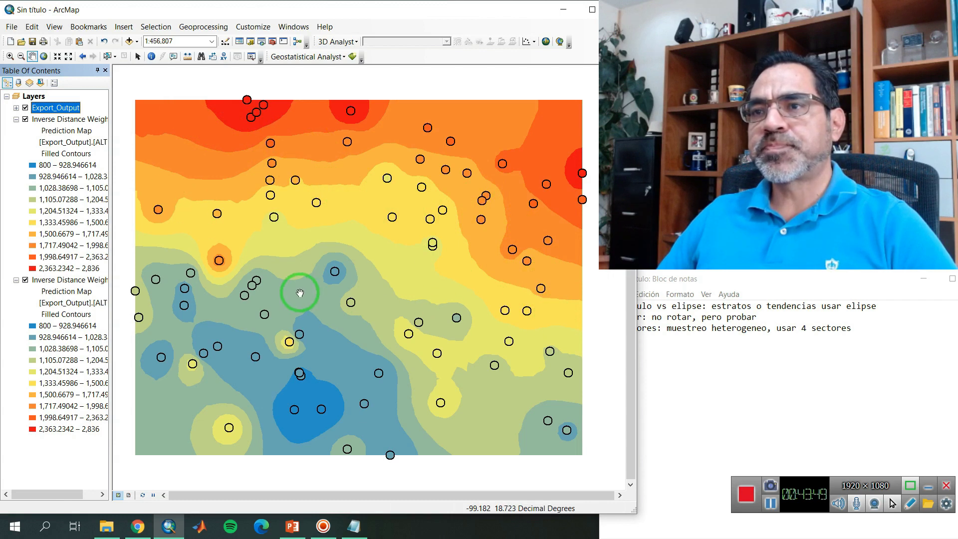
click(25, 119)
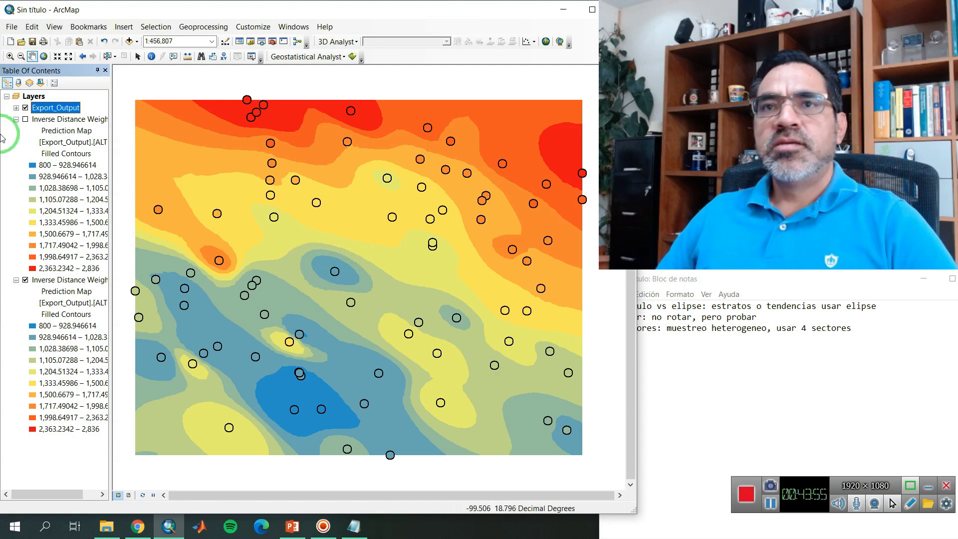
click(25, 120)
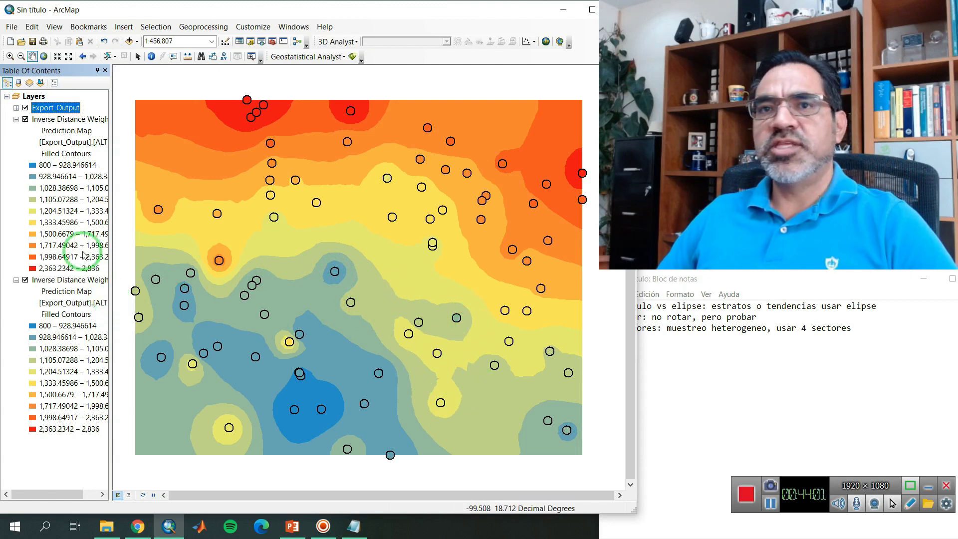
click(25, 121)
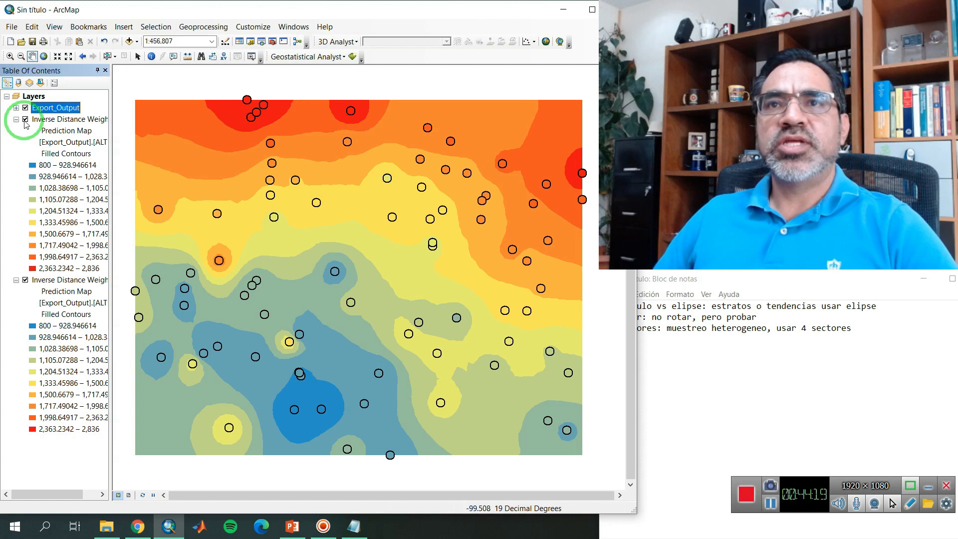
Start a new blank map from the Blank Map template in place of the current document.
click(10, 42)
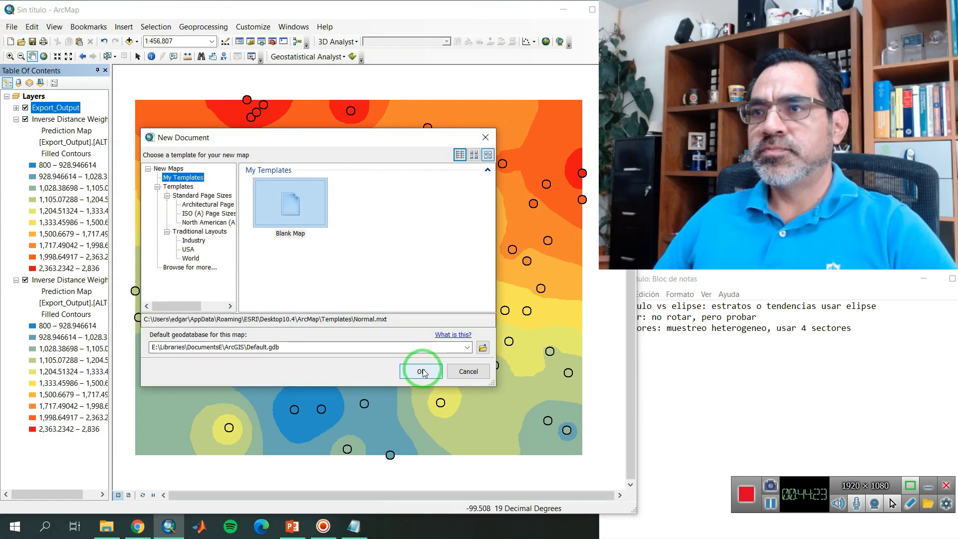
click(422, 371)
click(331, 294)
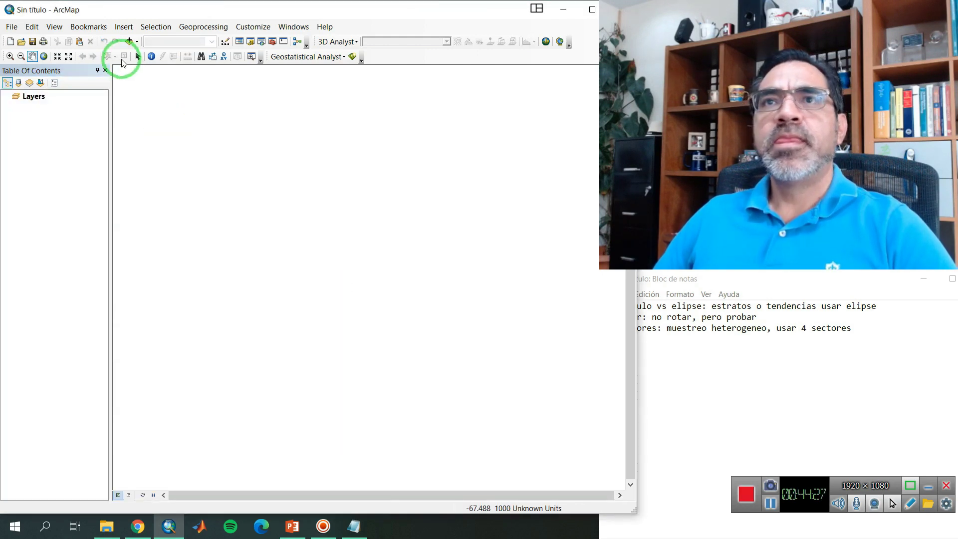
Add the Sheet1$ table from the TempsAlabama.xlsx workbook to the map.
click(129, 42)
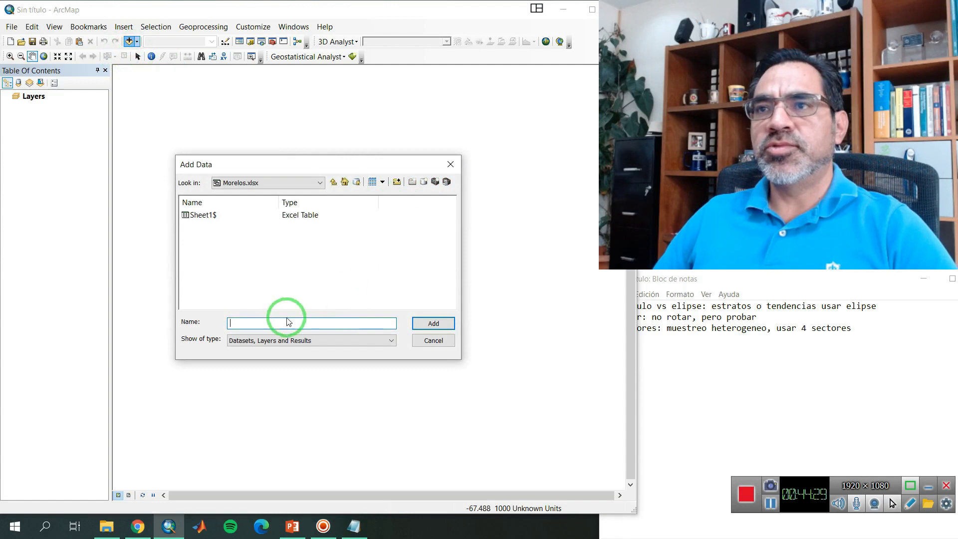
double_click(218, 227)
double_click(215, 218)
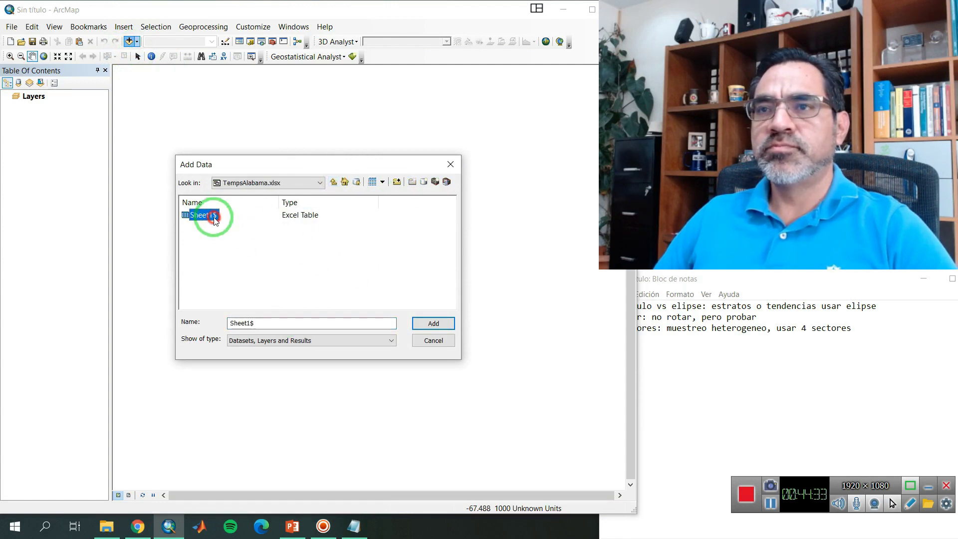
Display the Sheet1$ table as XY points, using LONGITUDE_ for X and LATITUDE_D for Y.
right_click(60, 124)
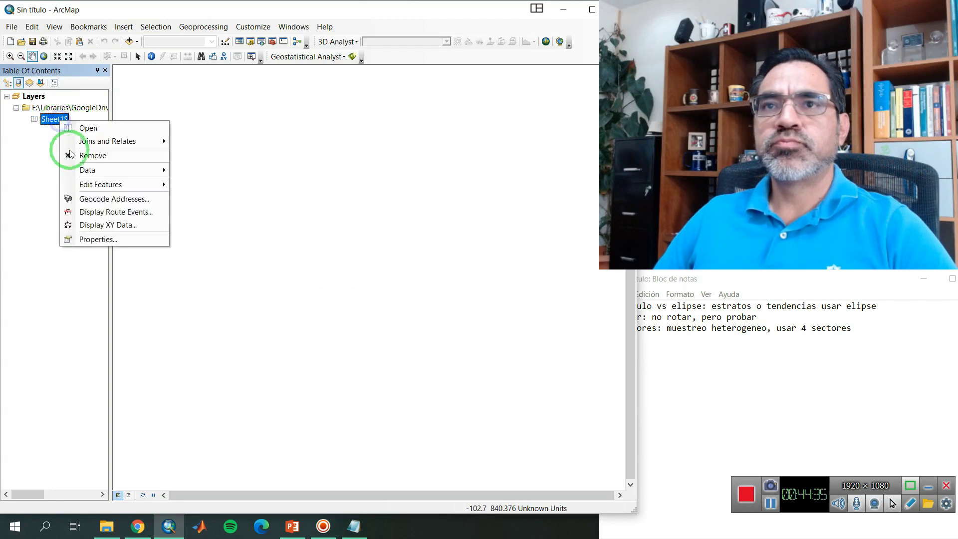
click(132, 222)
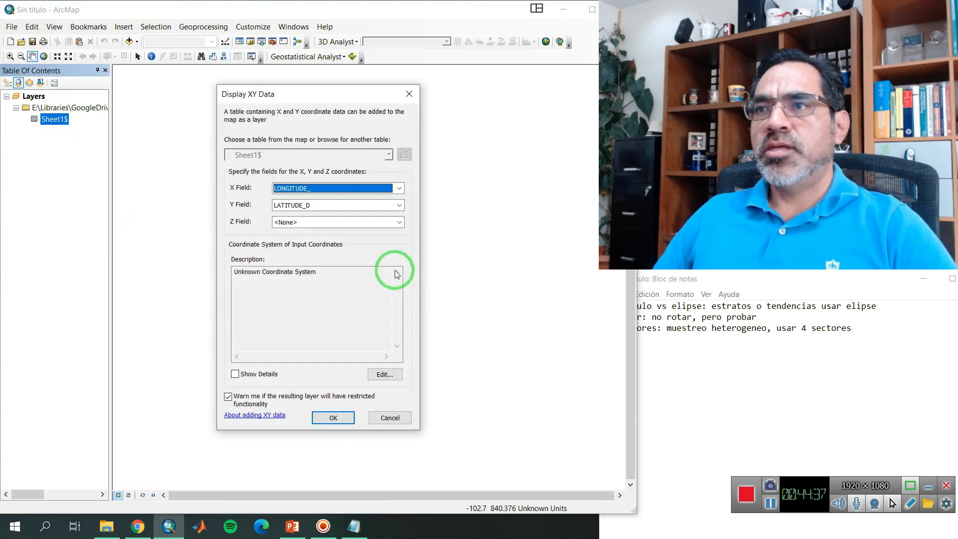
click(399, 188)
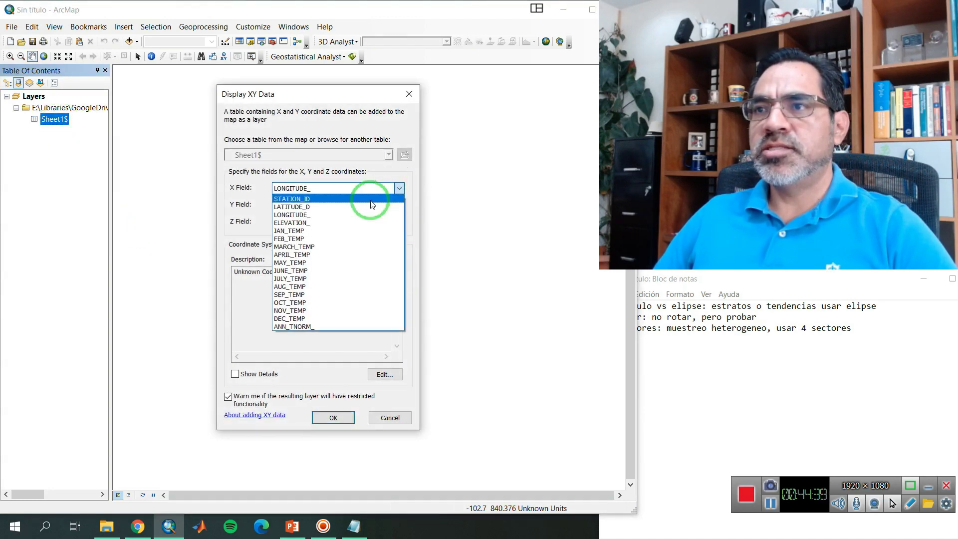
click(328, 216)
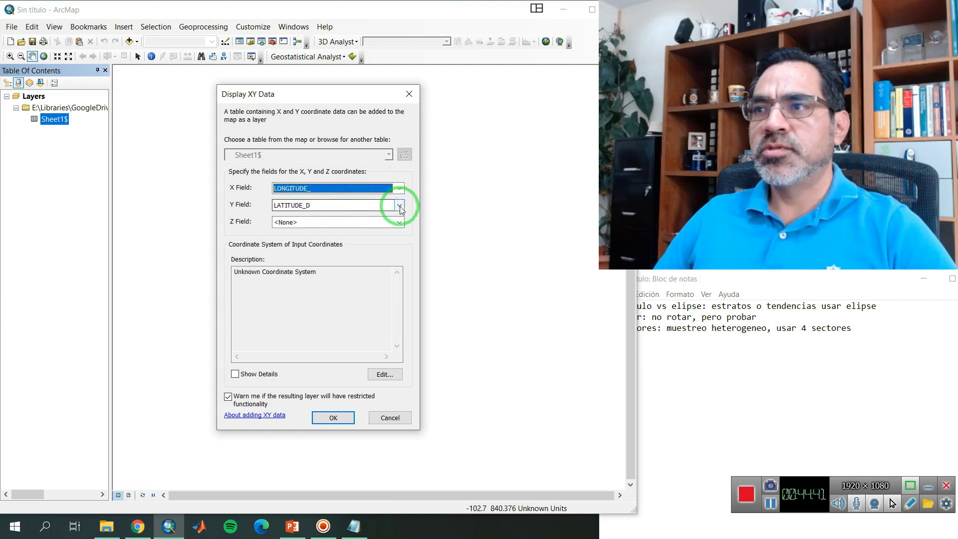
click(399, 205)
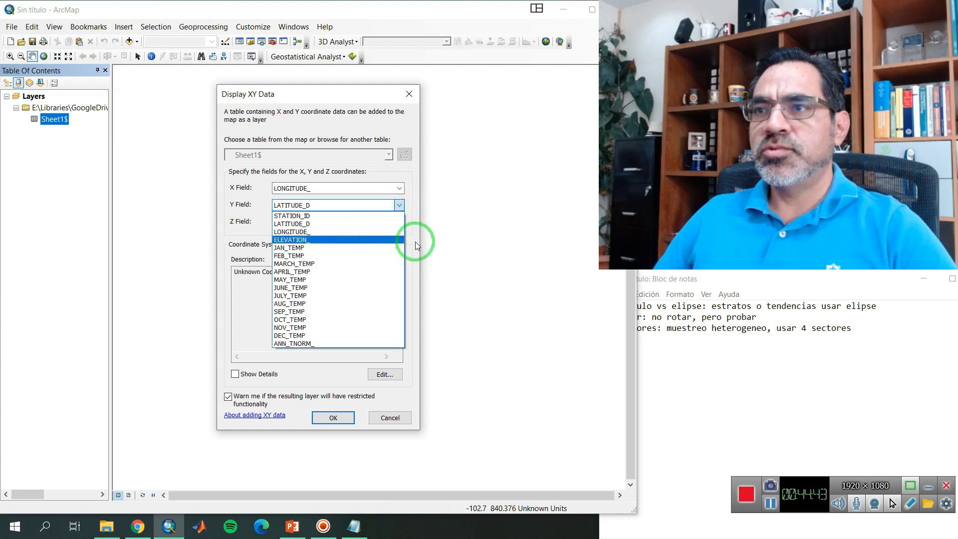
click(416, 230)
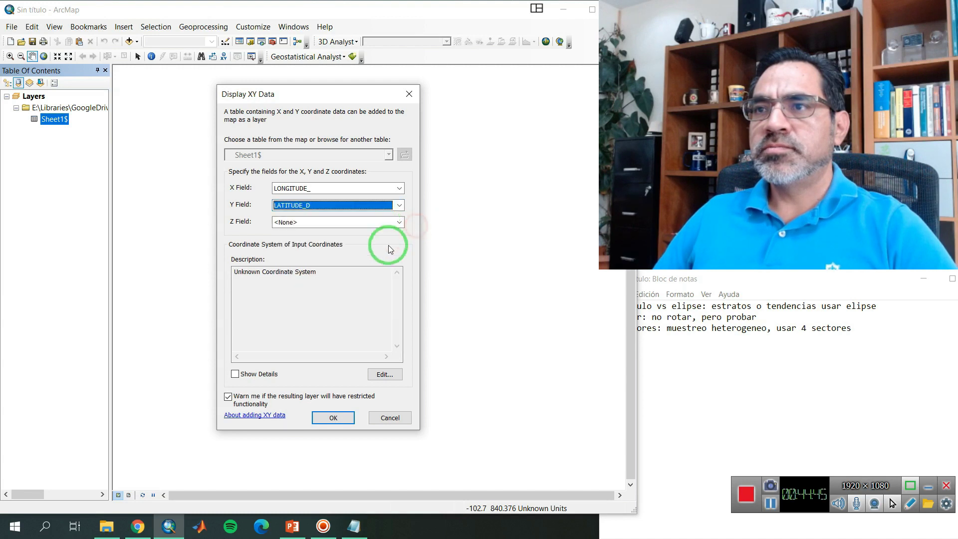
click(332, 419)
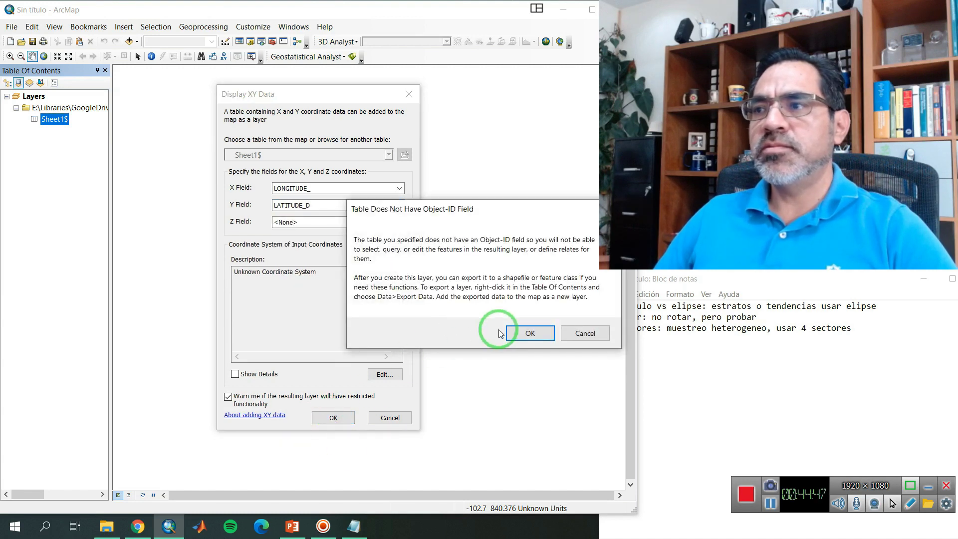
click(528, 332)
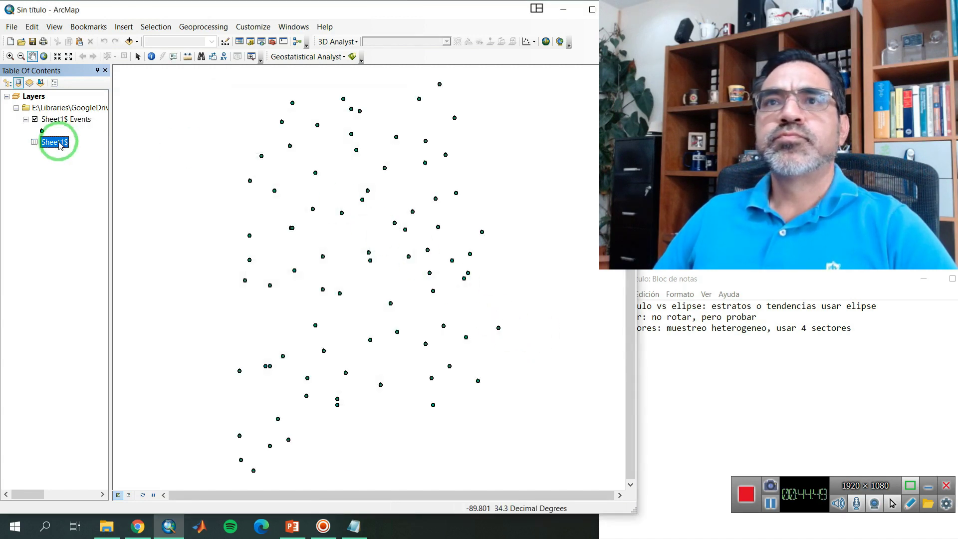
Export all the event points to Export_Output_2.shp as a new map layer and remove the TempsAlabama.xlsx source with its contents.
right_click(75, 121)
mouse_move(210, 321)
click(311, 329)
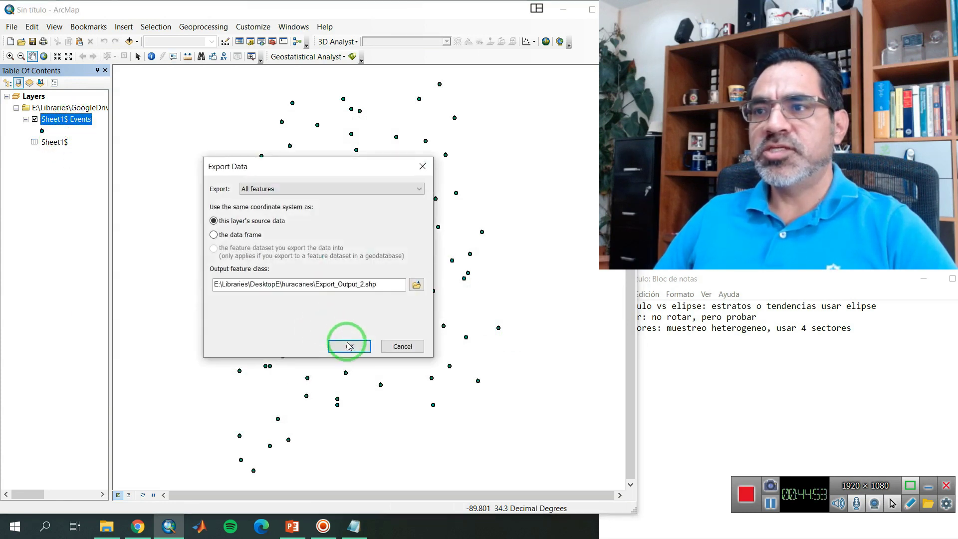
click(357, 346)
click(507, 308)
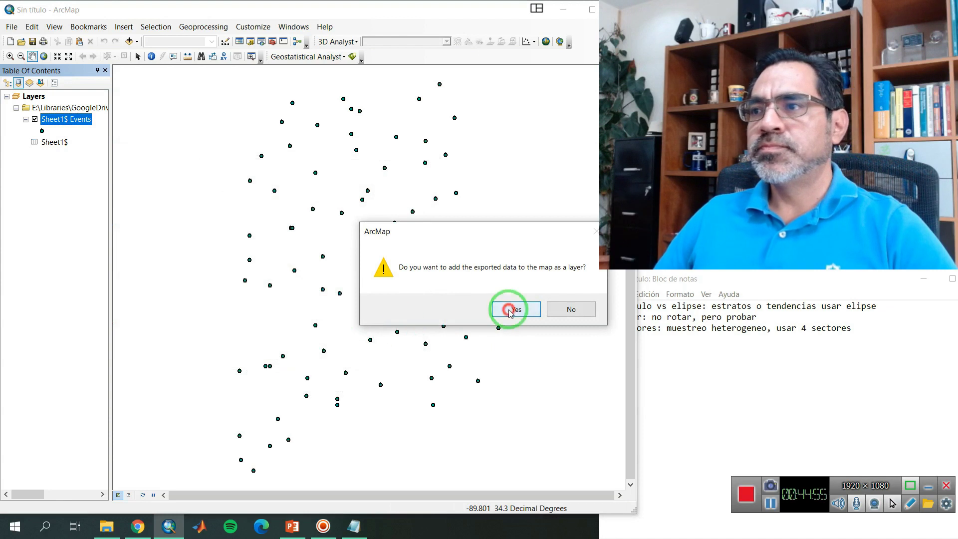
right_click(63, 145)
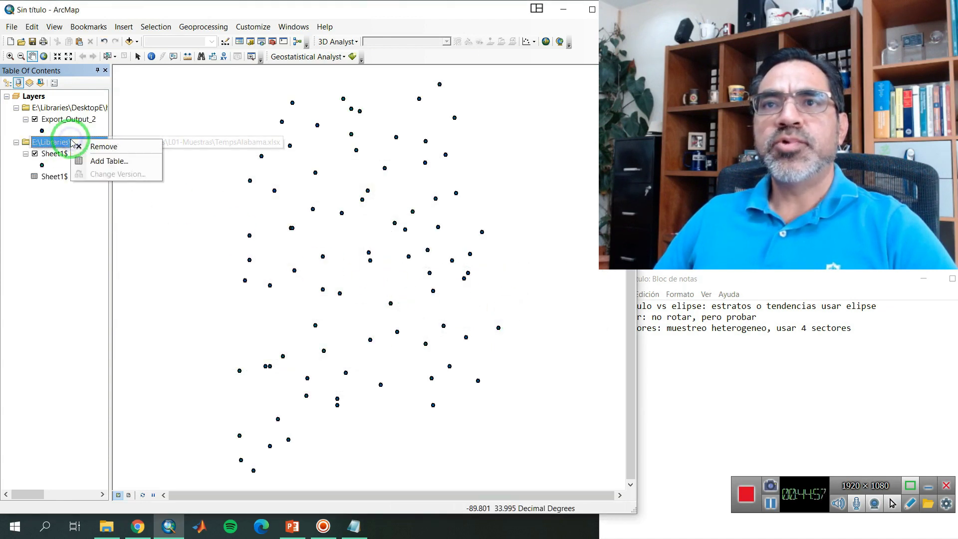
click(98, 148)
Symbolize Export_Output_2 with graduated colors by MAY_TEMP in 10 classes.
right_click(59, 118)
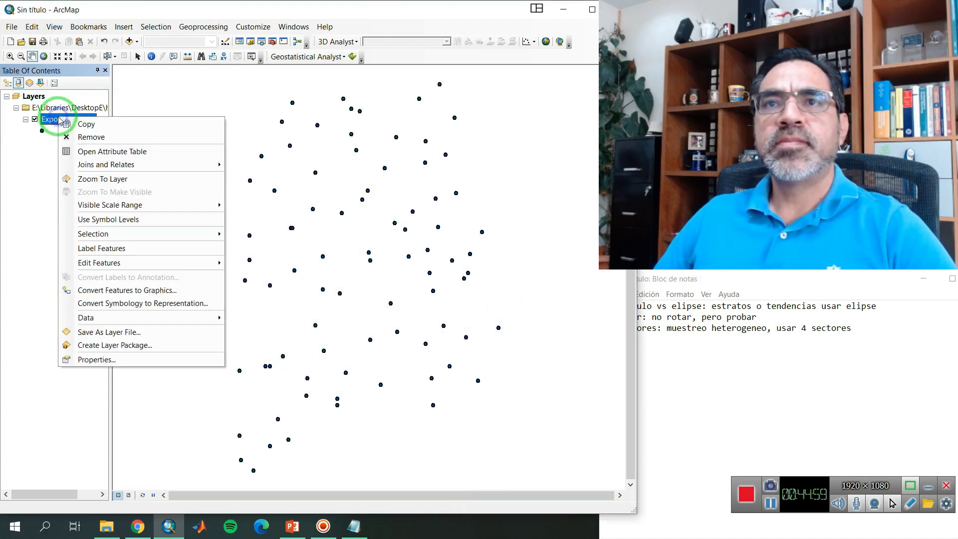
click(180, 360)
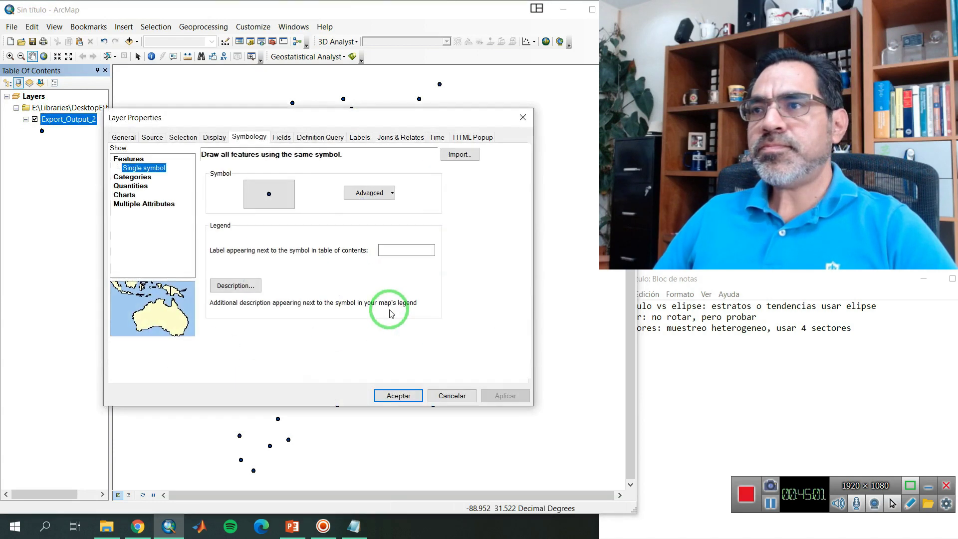
click(141, 187)
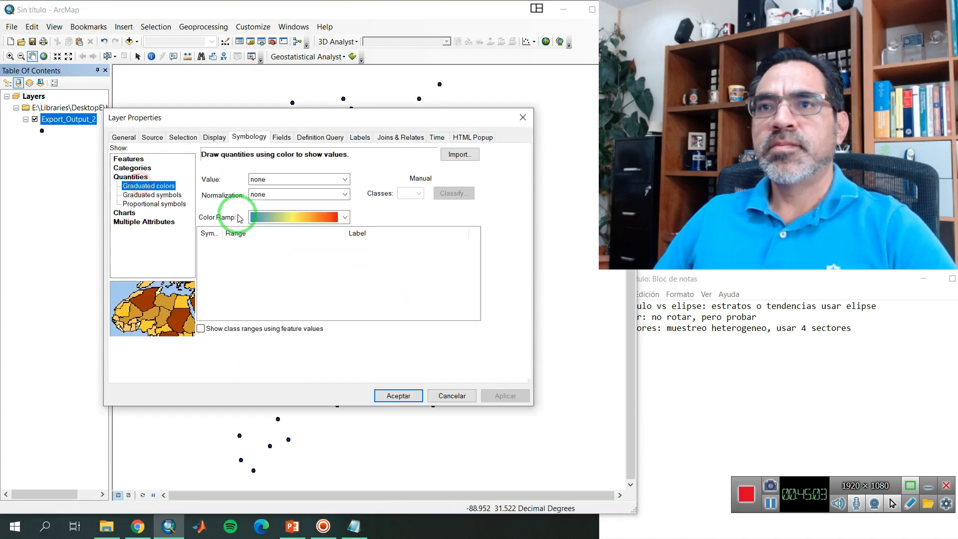
click(344, 179)
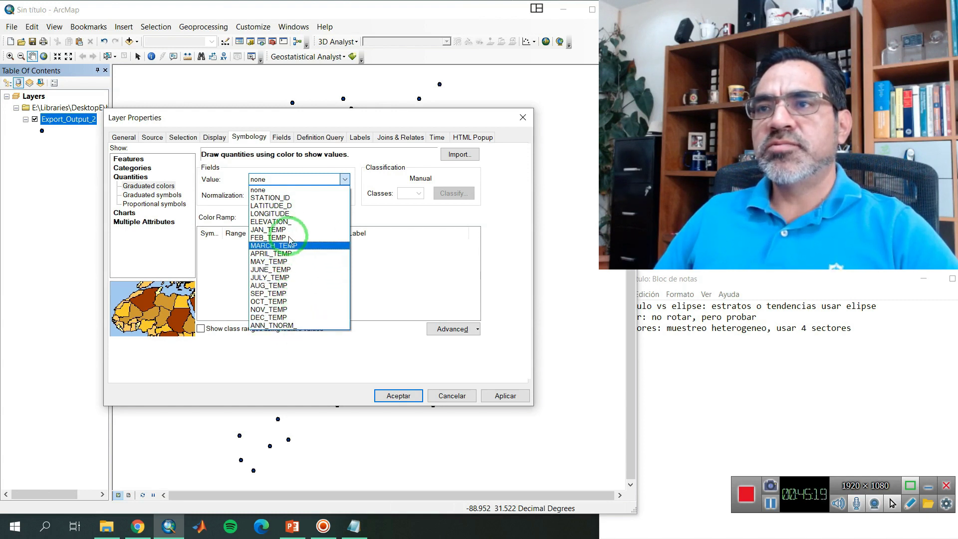
click(288, 262)
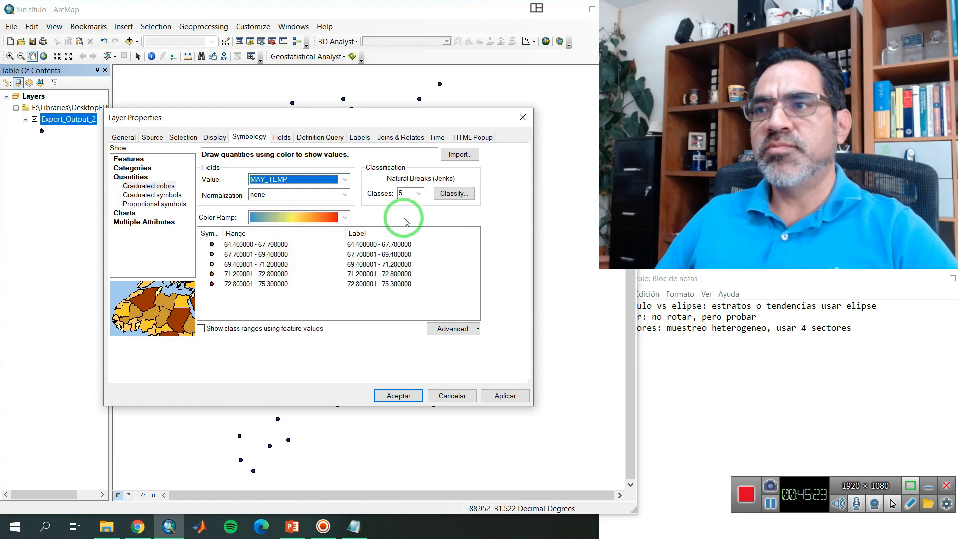
click(419, 193)
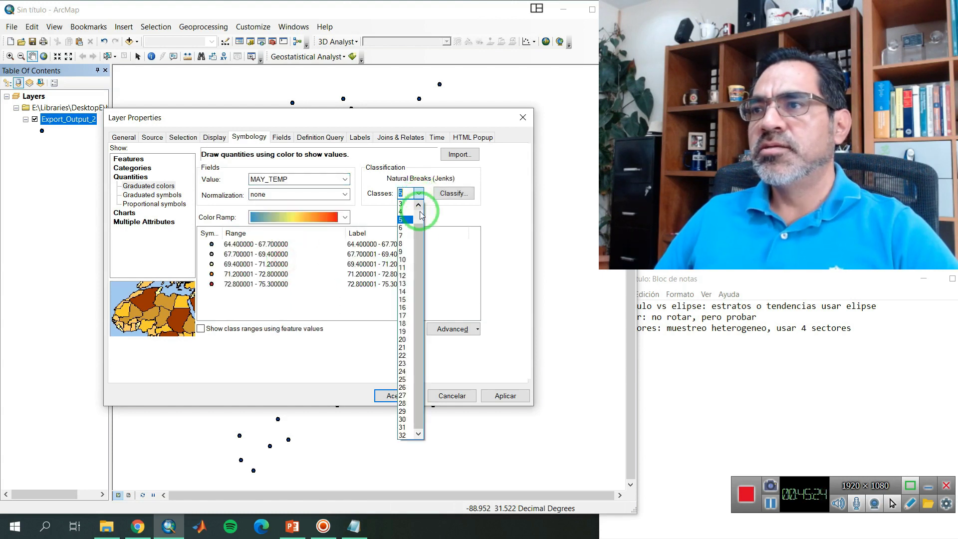
click(405, 259)
Enlarge the point symbols of all MAY_TEMP classes and apply the symbology to the layer.
click(441, 281)
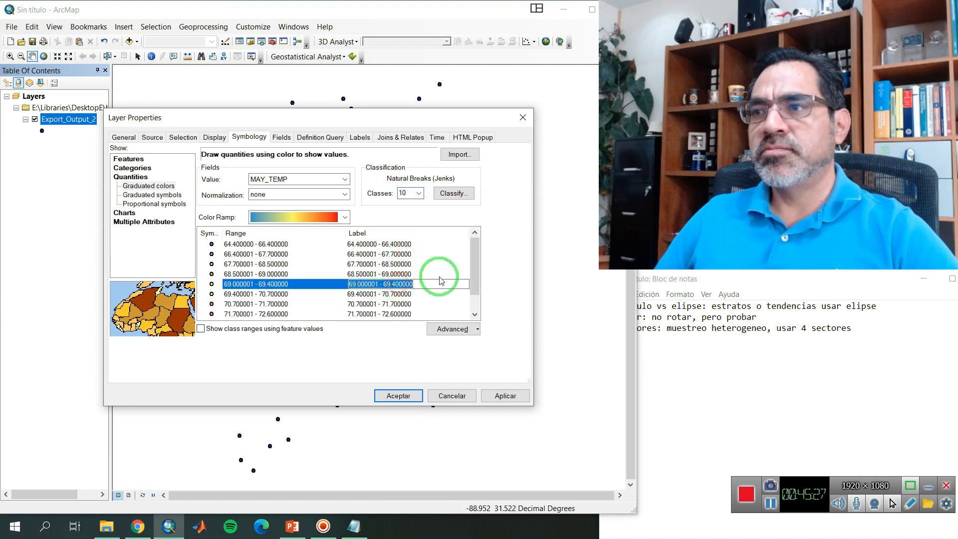
key(ctrl+a)
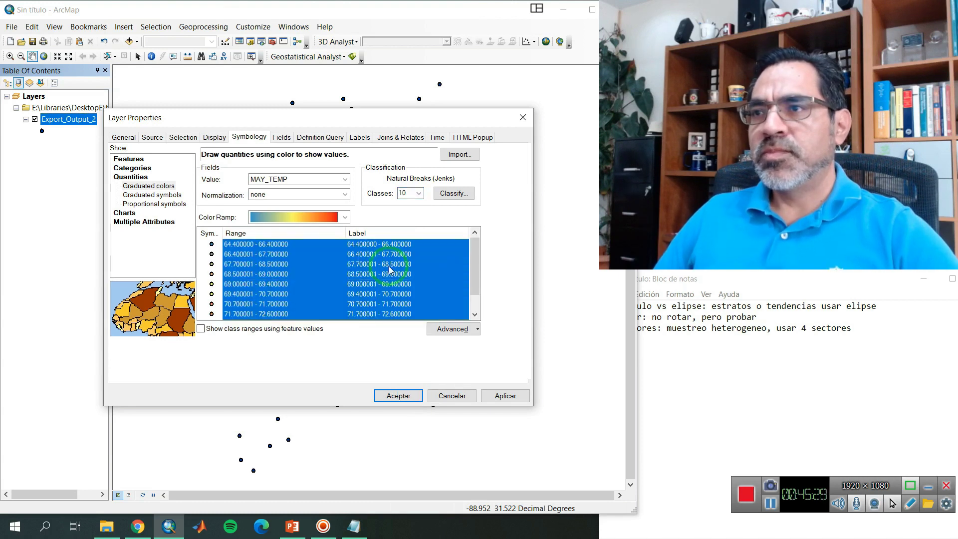
right_click(389, 267)
click(480, 297)
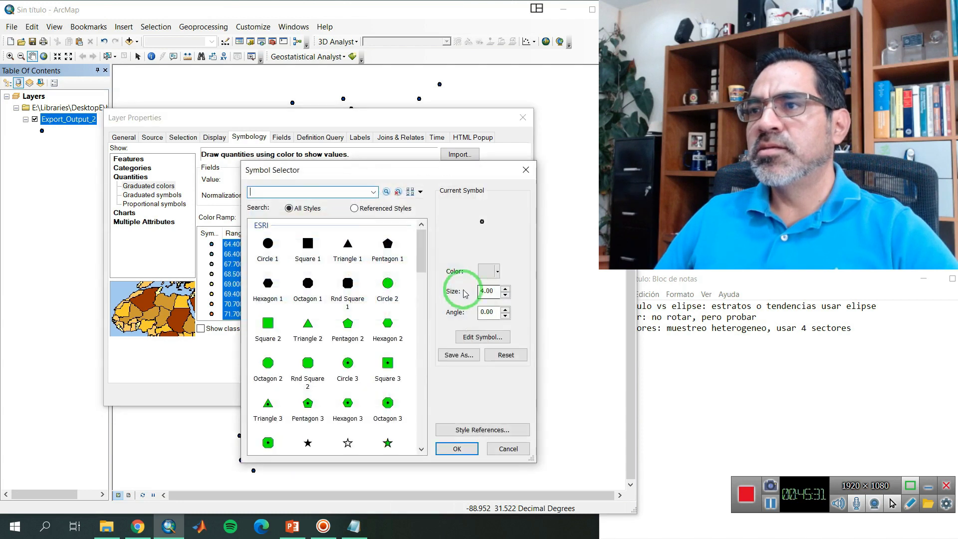
click(505, 289)
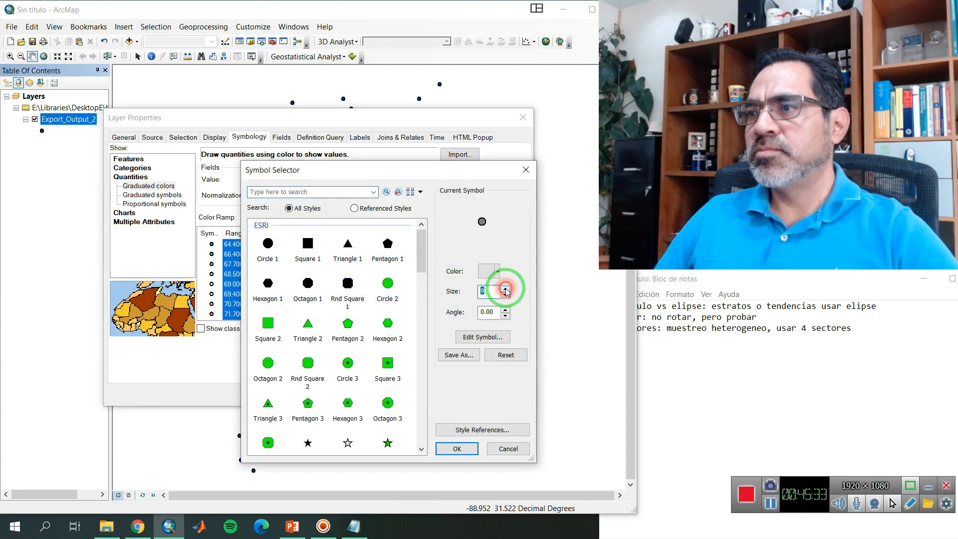
click(457, 448)
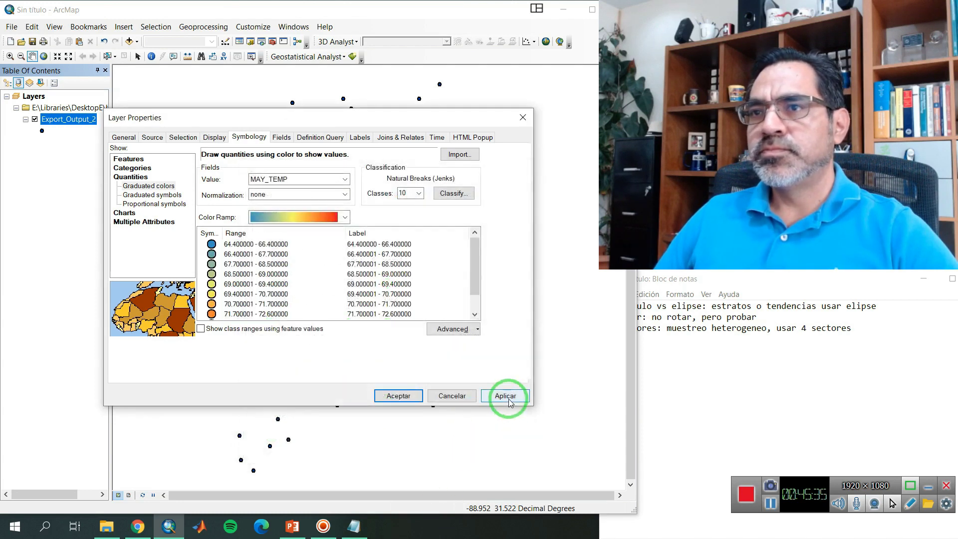
click(509, 399)
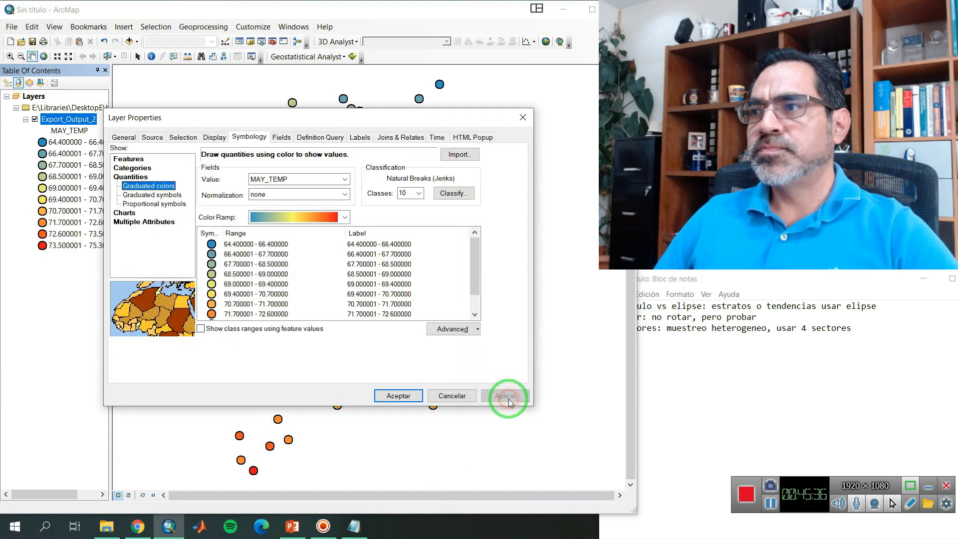
click(406, 396)
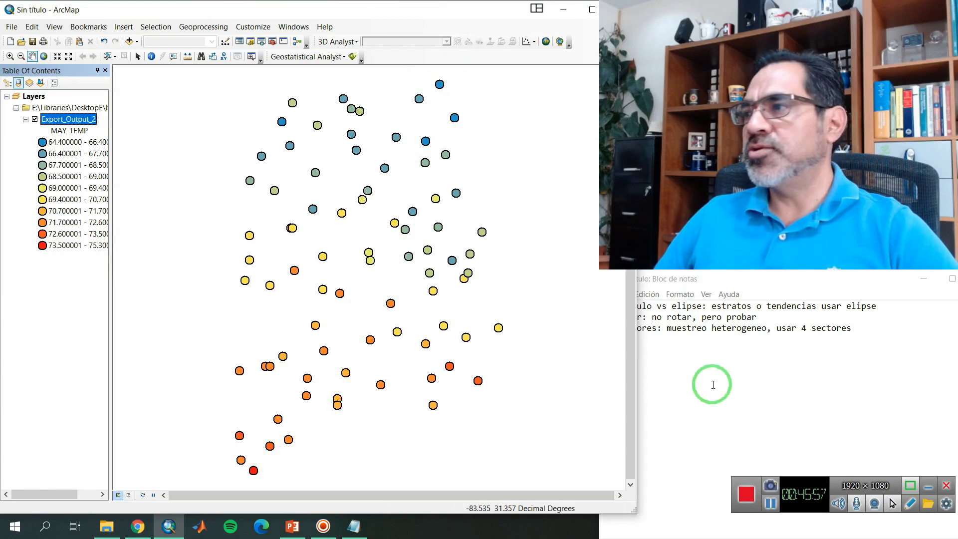
Switch to Notepad and replace the notes with "1. estratificación, elipse", "2. estratos inclinados, rotar" and "3. un sector".
click(749, 387)
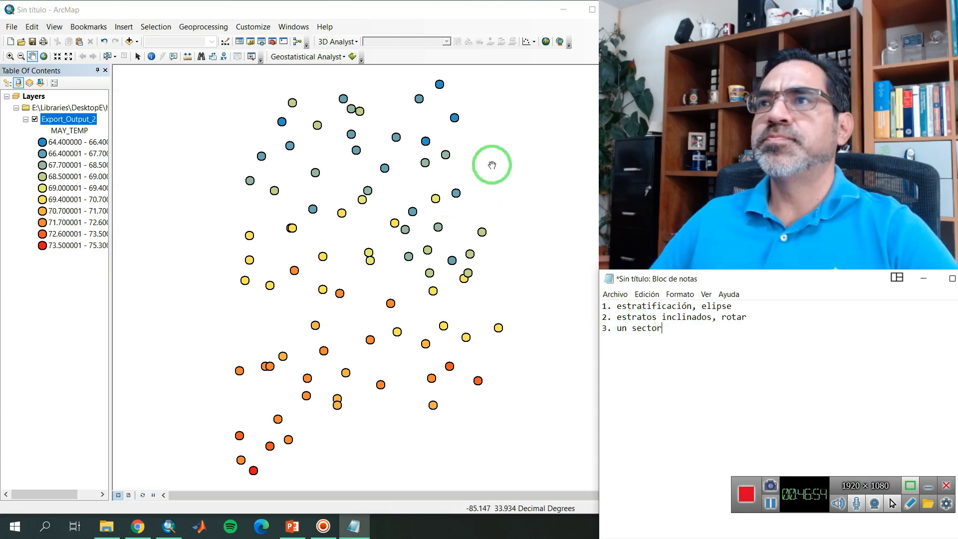
Explore Export_Output_2 in a simple Voronoi map of the MAY_TEMP attribute and examine how the temperatures are stratified.
click(344, 56)
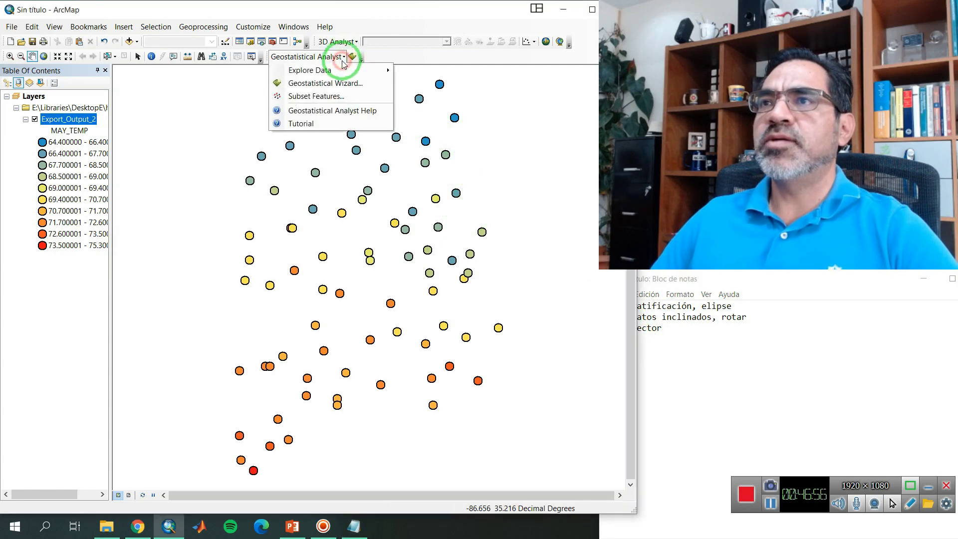
mouse_move(361, 72)
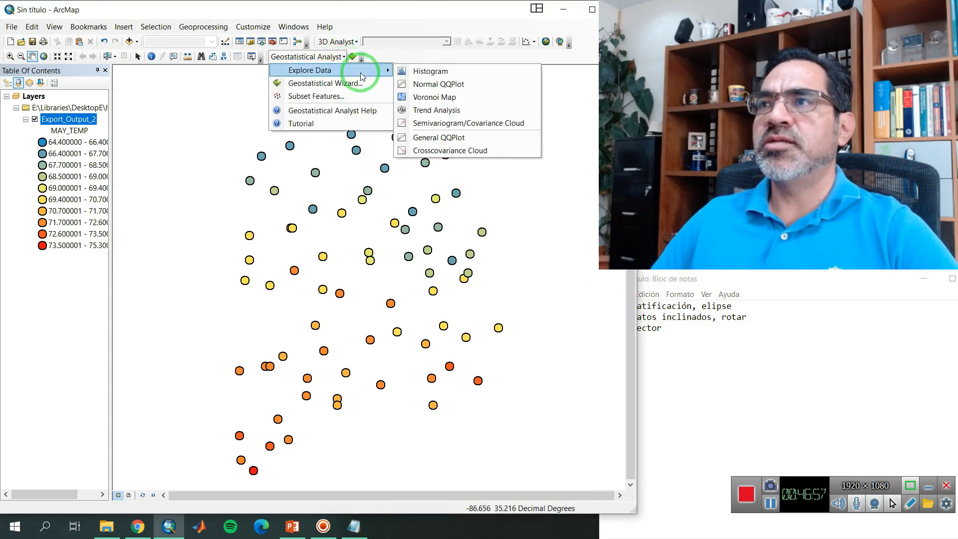
click(450, 96)
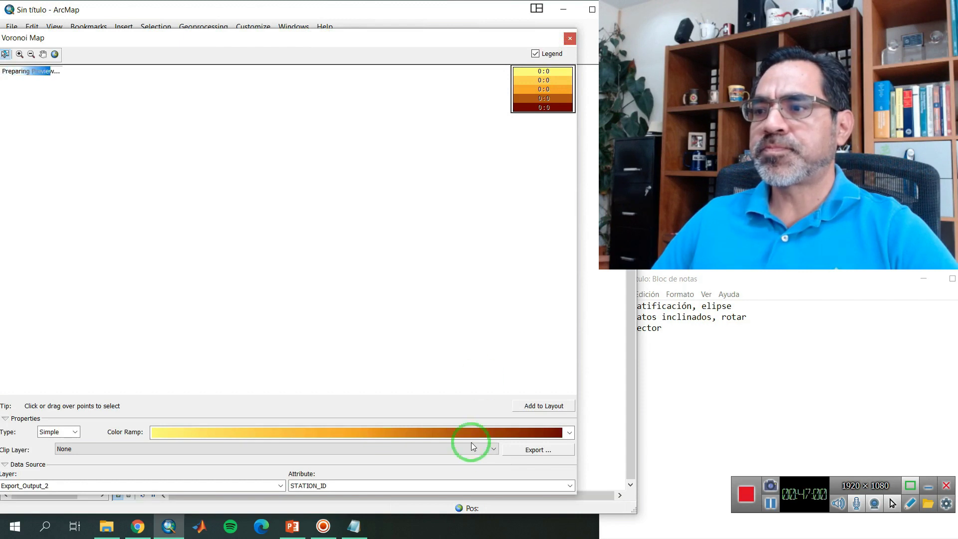
click(570, 487)
scroll(423, 459, up, 3)
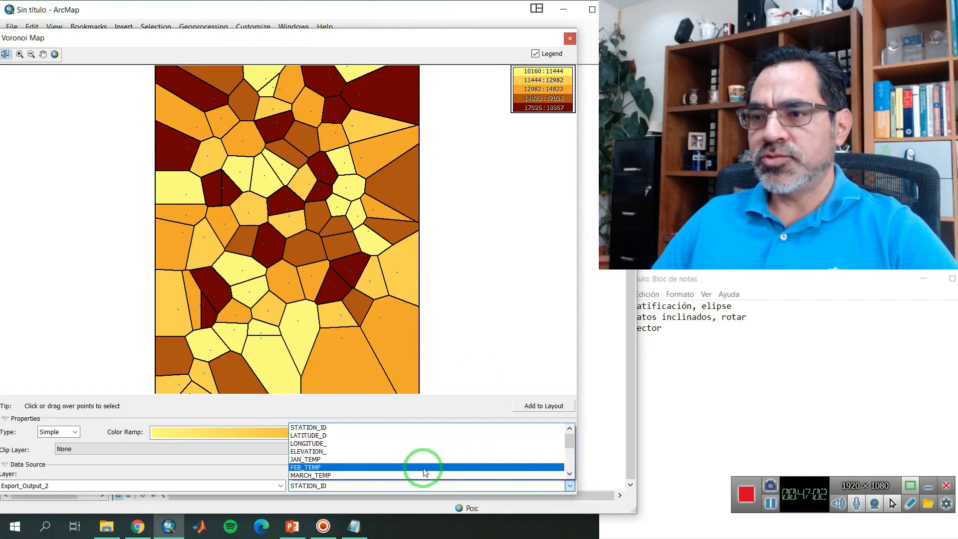
click(329, 467)
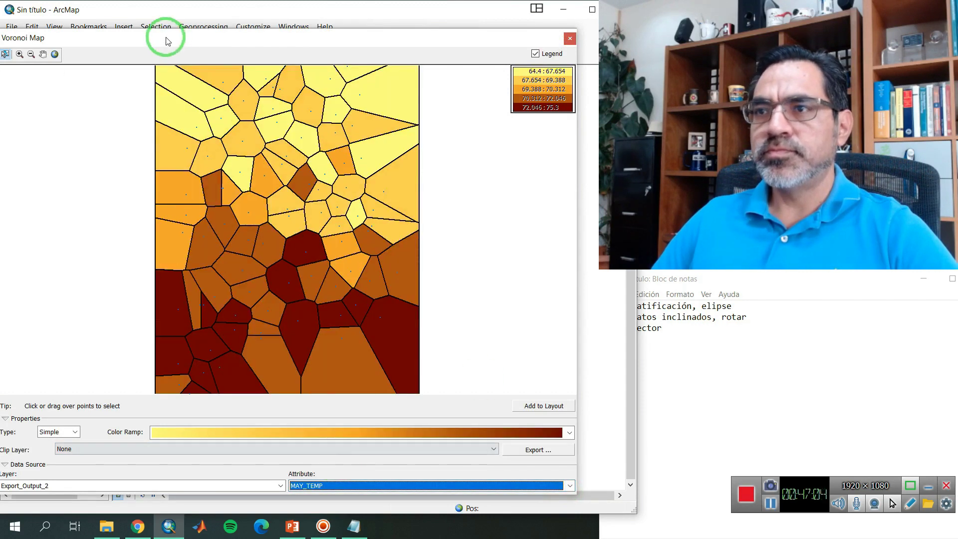
mouse_move(155, 37)
mouse_down()
mouse_move(453, 120)
mouse_move(145, 49)
mouse_up()
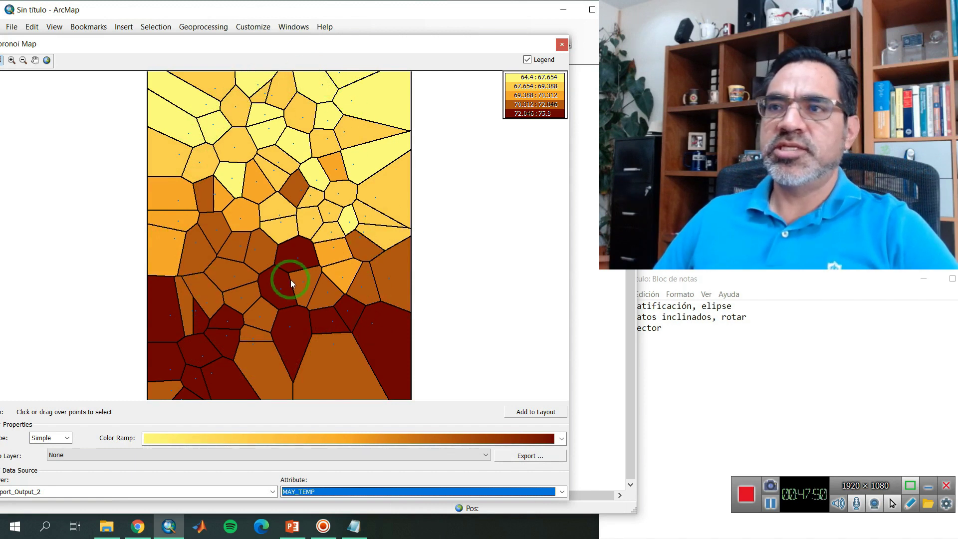
Switch to Notepad and expand the third note to read "3. muestreo homogéneo: un sector".
click(728, 334)
click(616, 327)
text(muestreo homogéneo: un s)
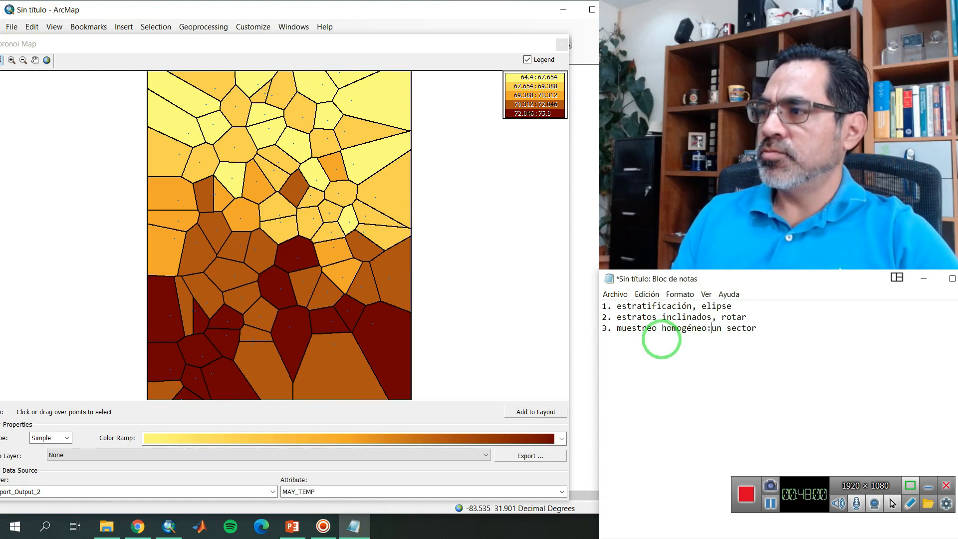
Close the Voronoi map in ArcMap and start an Inverse Distance Weighting interpolation of Export_Output_2 with MAY_TEMP as the data field.
click(562, 45)
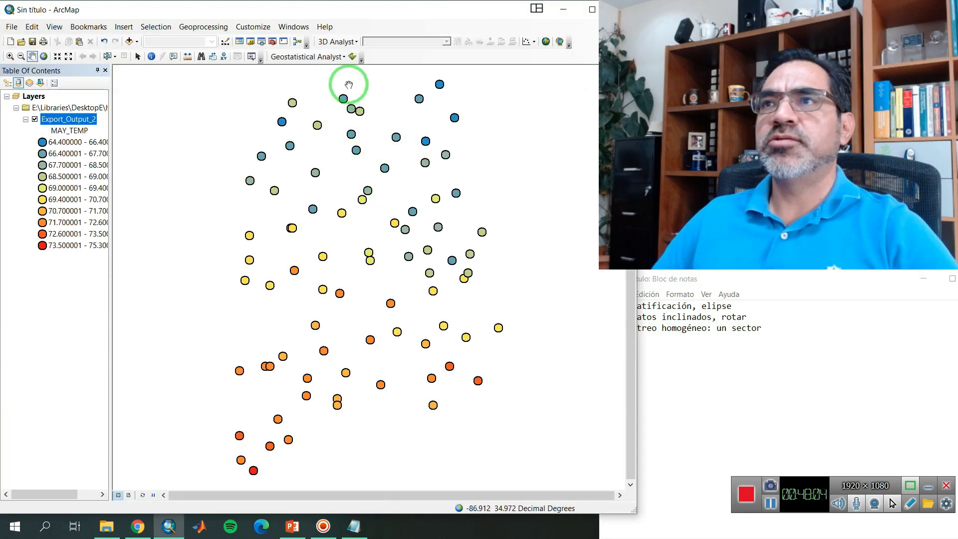
click(330, 57)
click(335, 84)
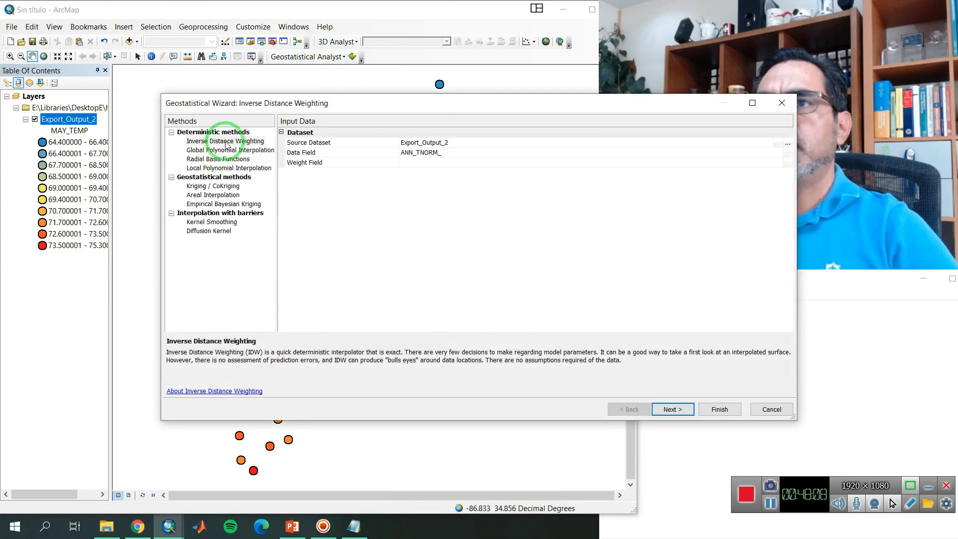
click(456, 152)
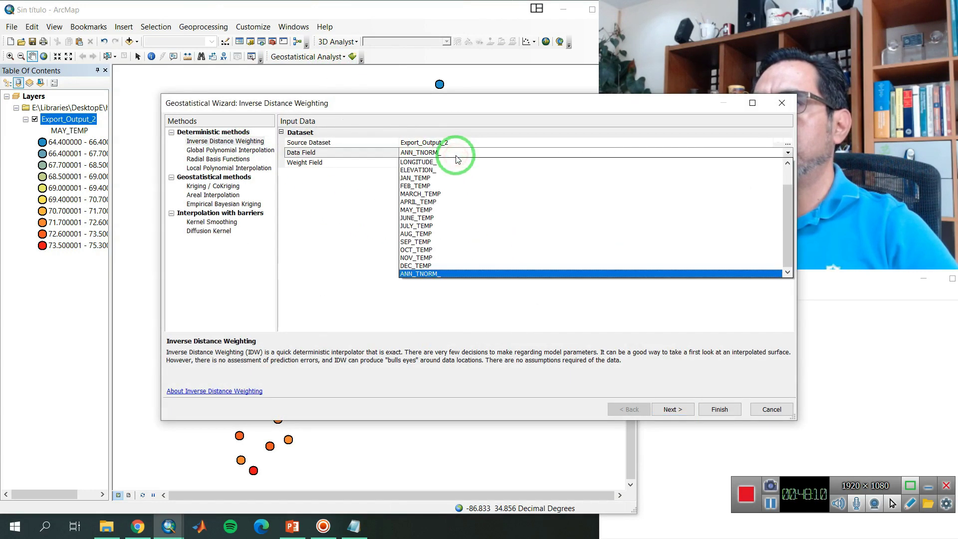
click(421, 210)
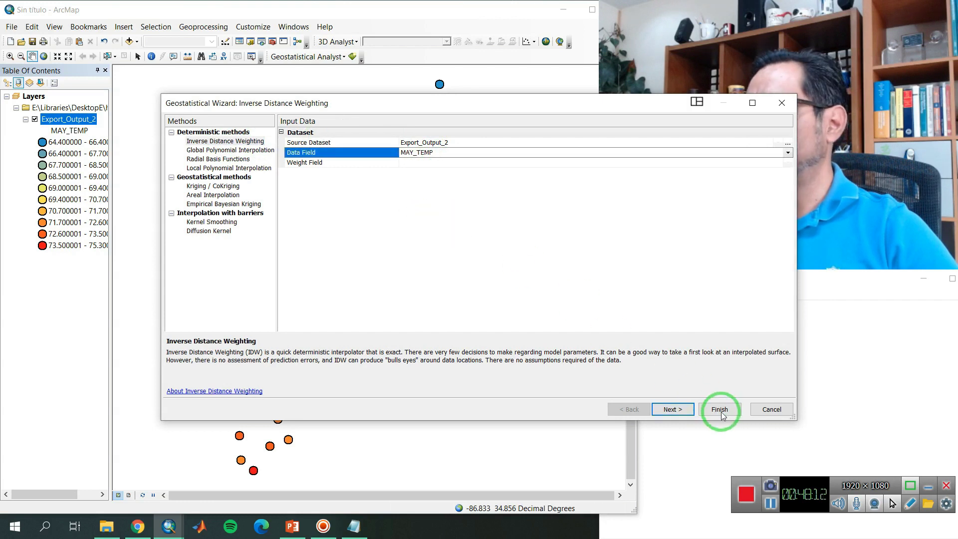
click(674, 409)
Enlarge the wizard window and set the search neighborhood's minor semiaxis to 0.7, keeping one sector.
drag(485, 104, 323, 21)
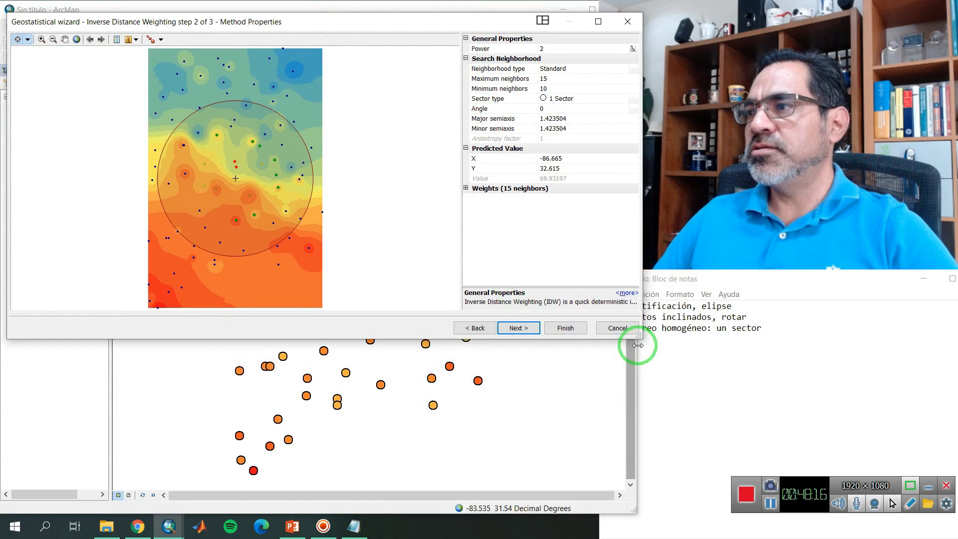
drag(633, 338, 586, 433)
click(535, 70)
click(534, 97)
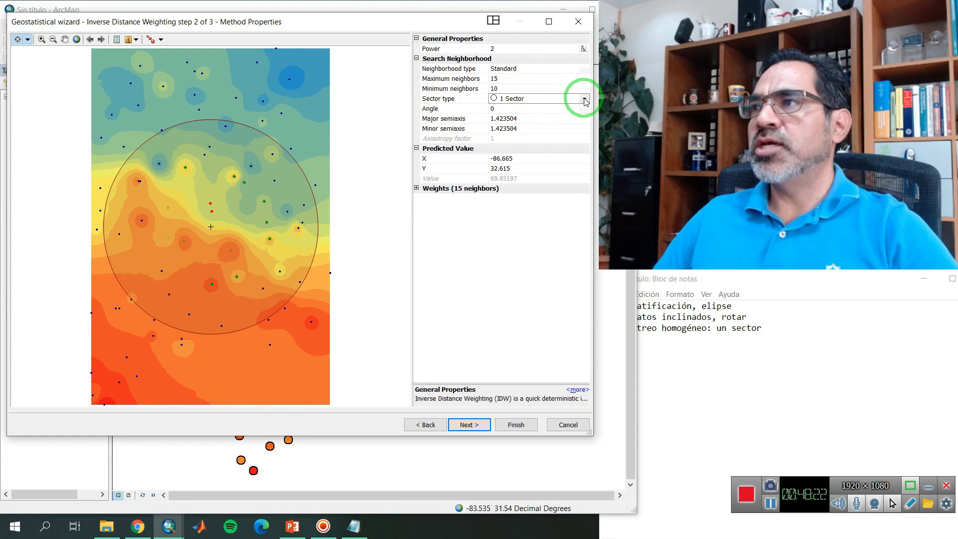
click(584, 120)
click(552, 129)
click(471, 128)
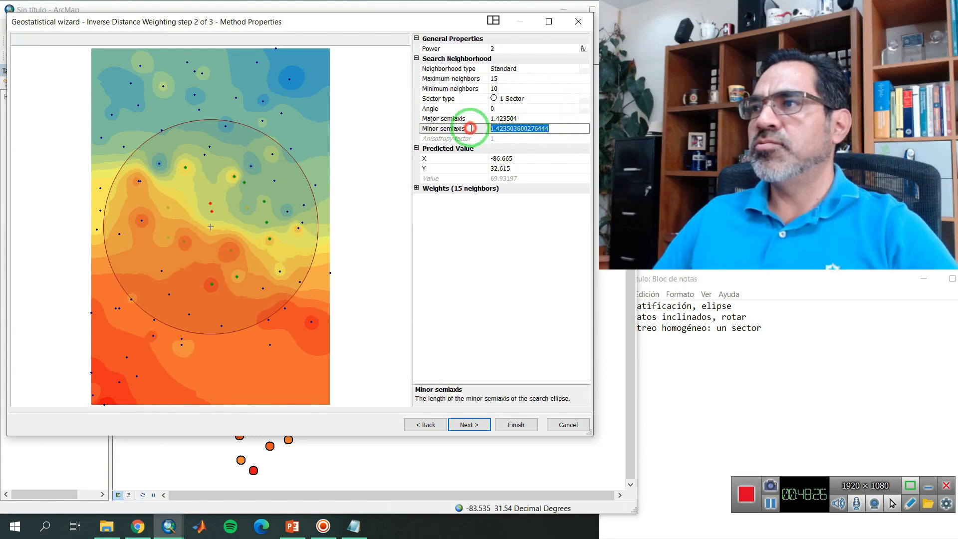
text(.)
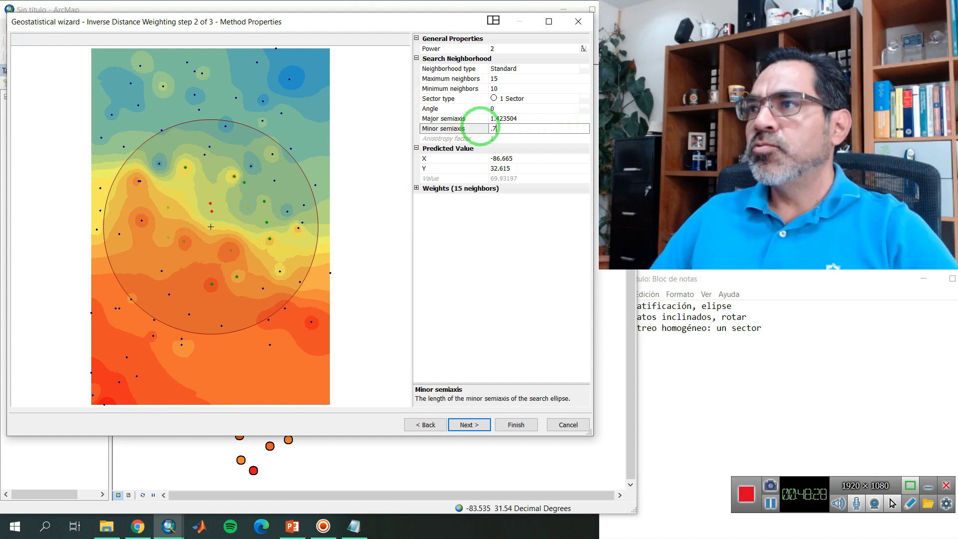
text(7)
Rotate the search ellipse by setting its angle to 90 degrees.
click(531, 120)
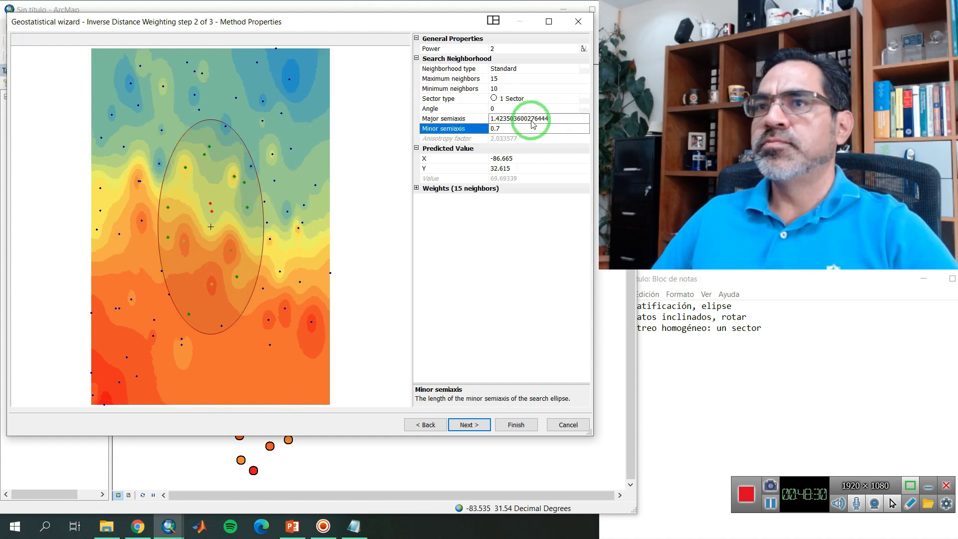
click(549, 108)
click(584, 108)
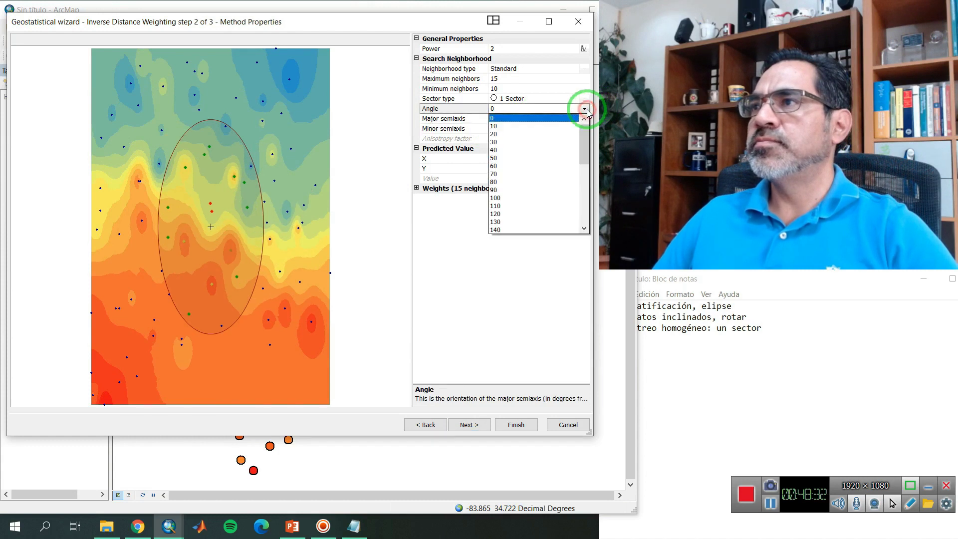
click(507, 189)
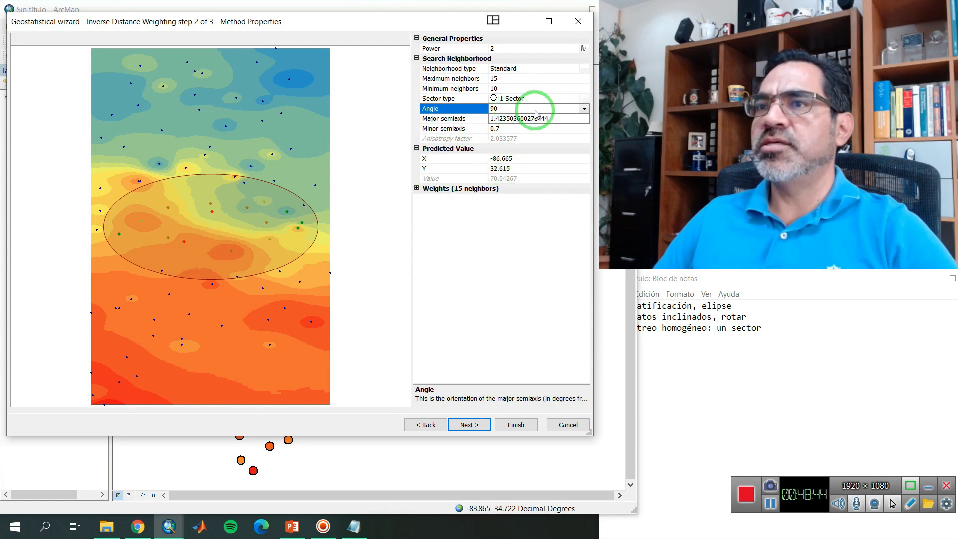
Optimize the power value of the IDW model and examine its cross-validation errors.
click(582, 48)
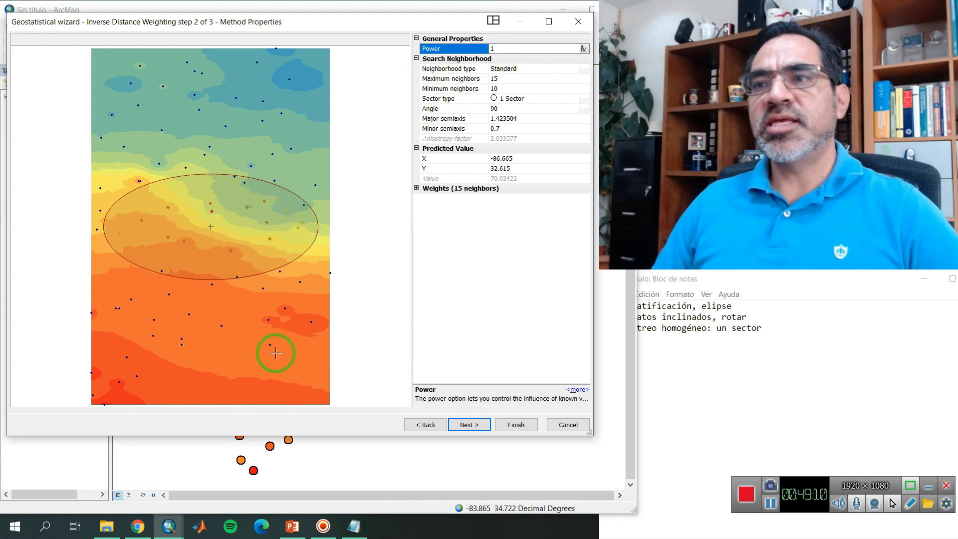
click(487, 425)
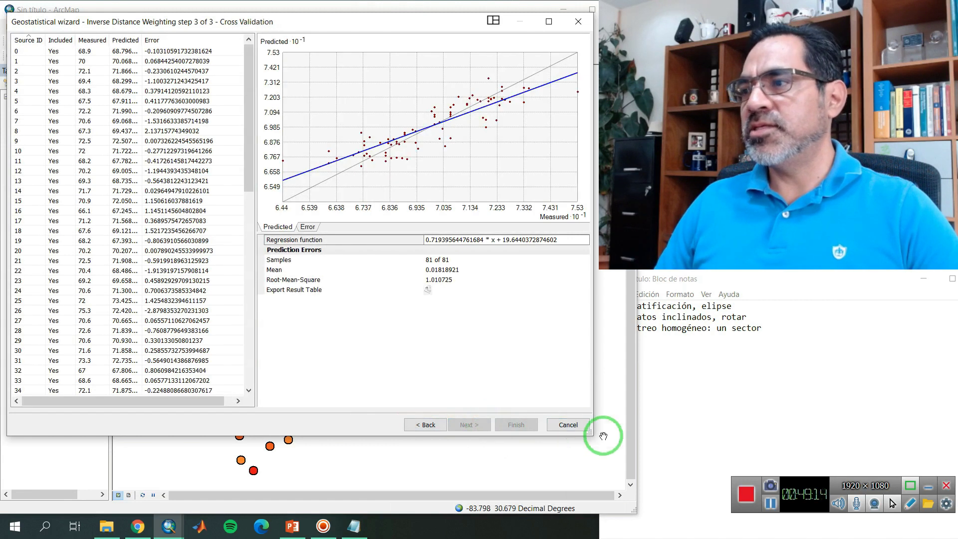
drag(588, 432, 591, 511)
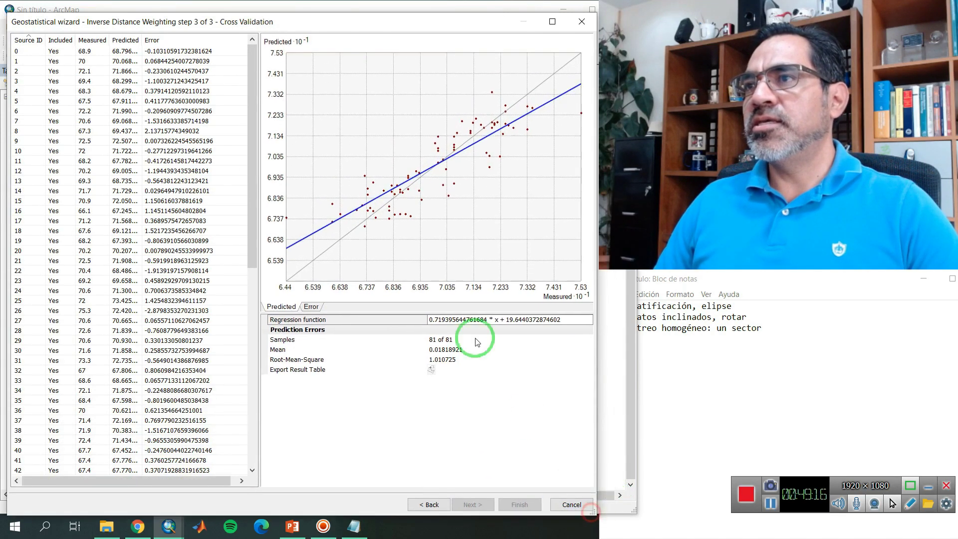
drag(348, 15, 343, 3)
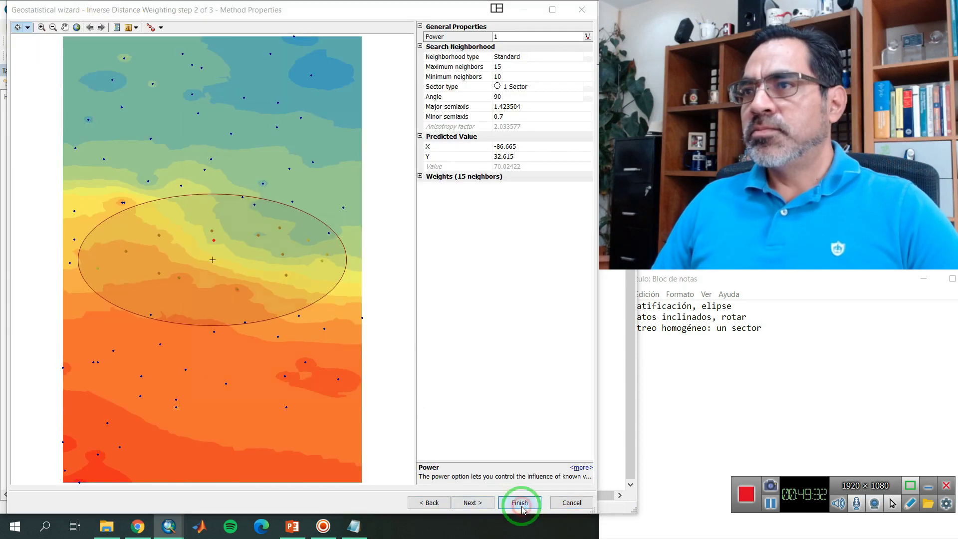
Generate the tuned IDW prediction map and place the Export_Output_2 layer above it in the drawing order.
click(519, 502)
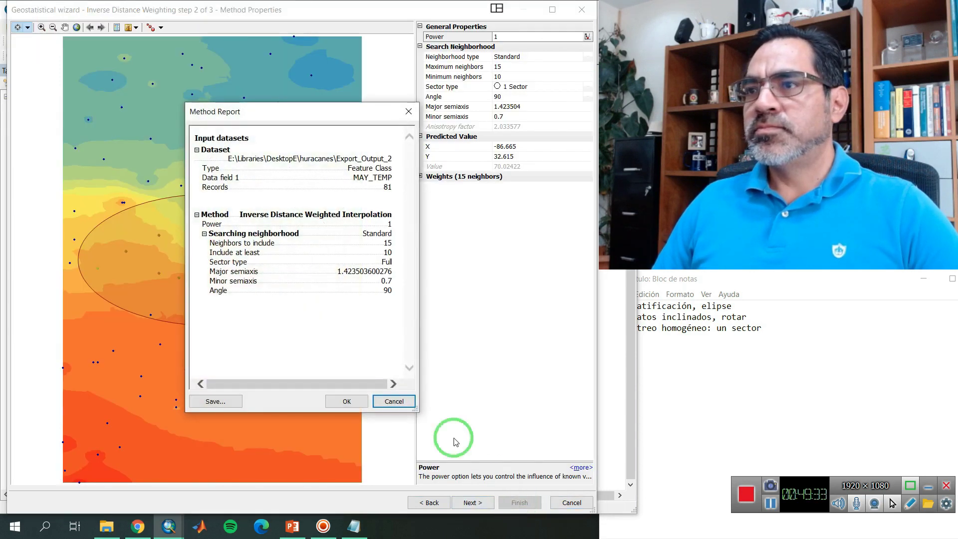
click(347, 400)
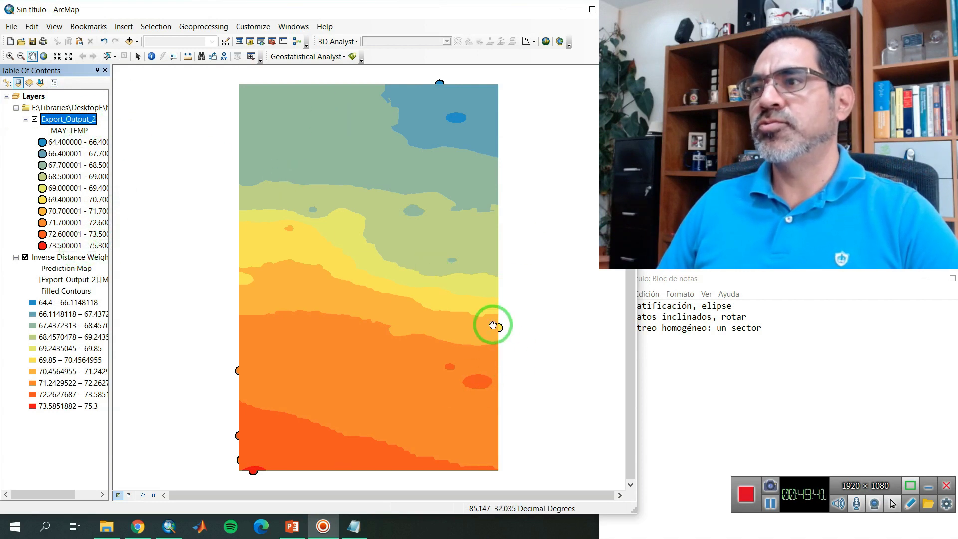
click(7, 83)
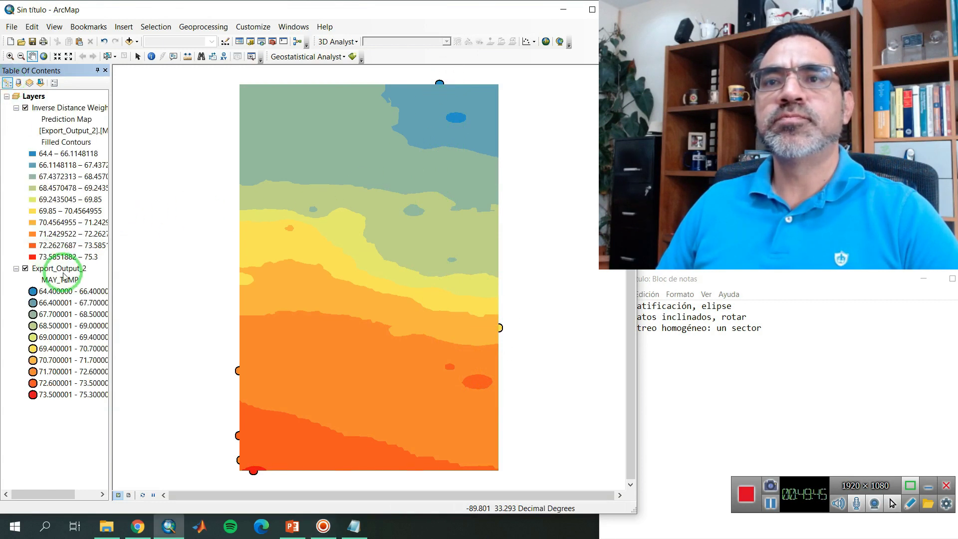
drag(64, 270, 68, 102)
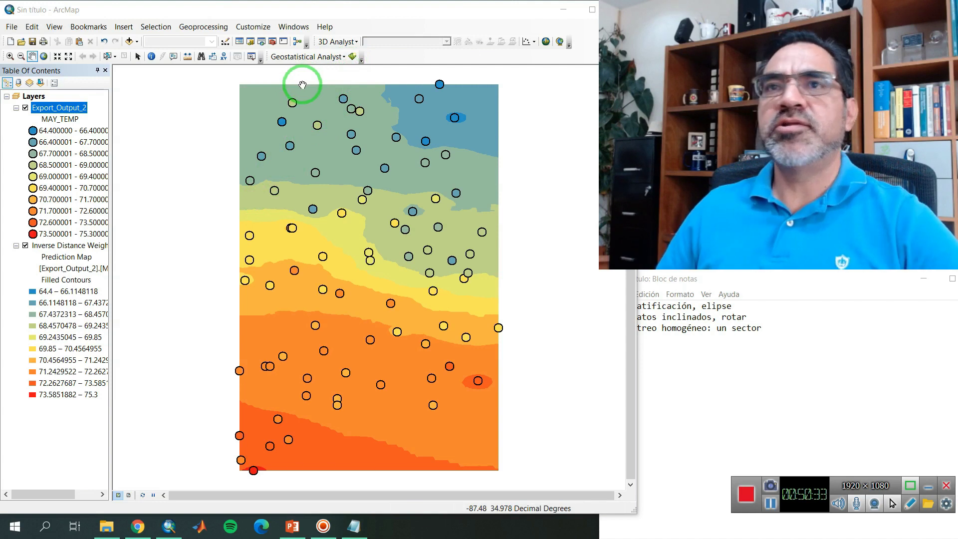
Generate a second Inverse Distance Weighting surface of Export_Output_2 from the MAY_TEMP field with all default settings.
click(352, 57)
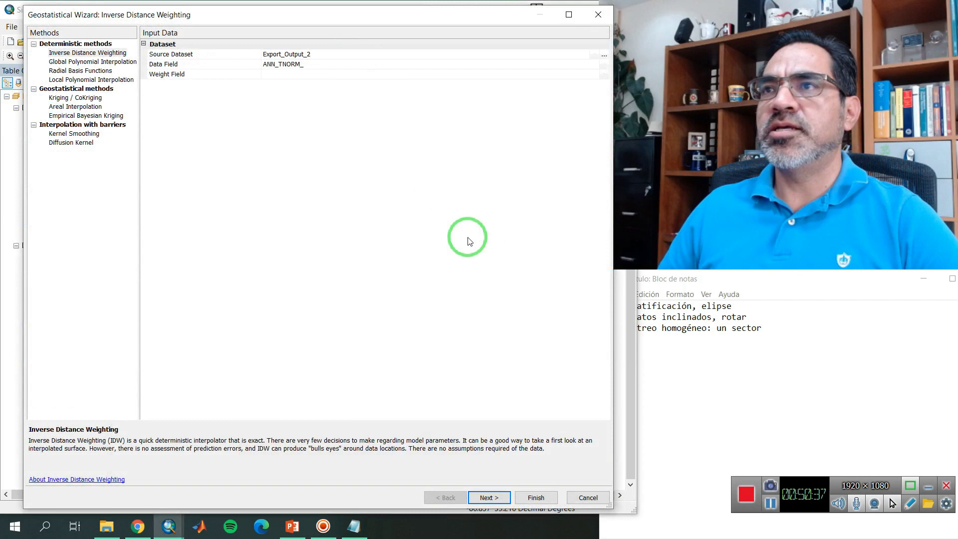
click(401, 64)
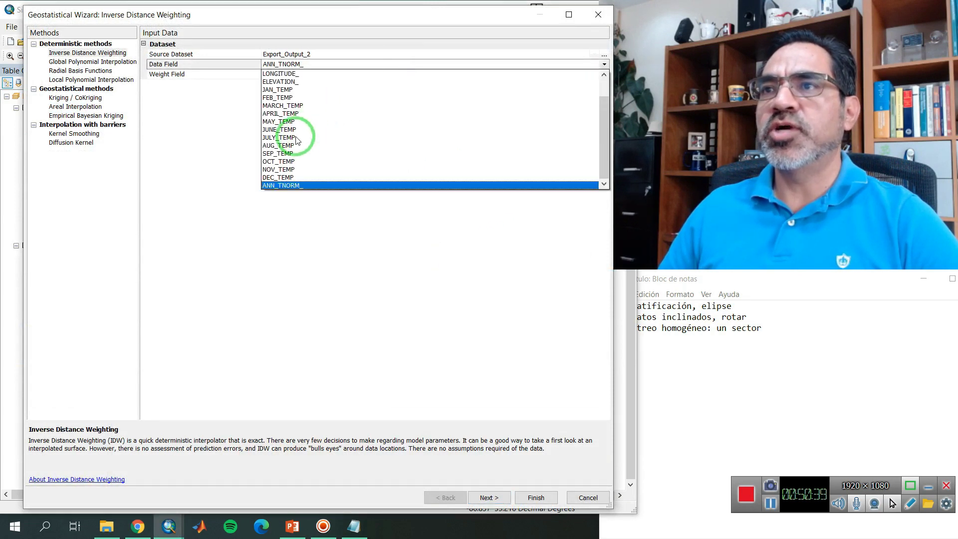
click(288, 121)
click(493, 499)
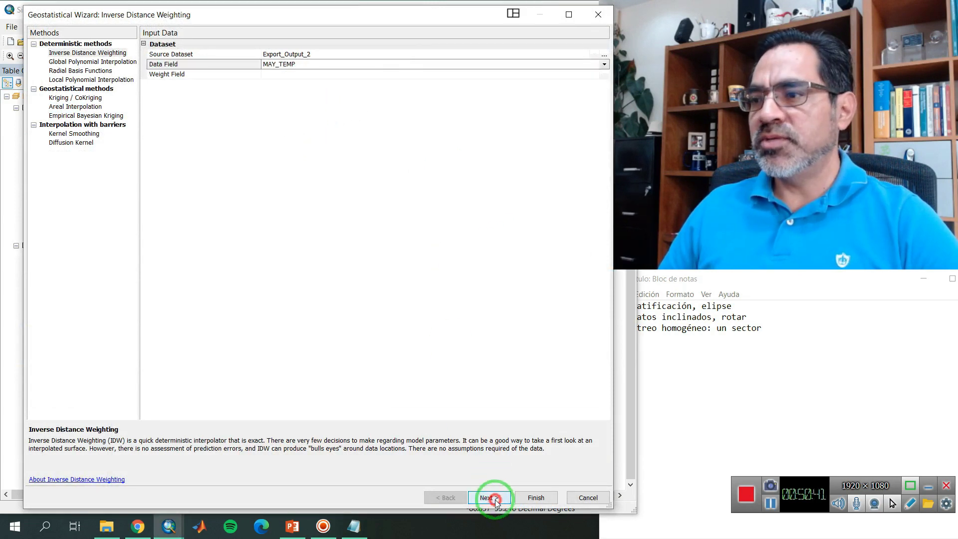
click(496, 501)
click(536, 497)
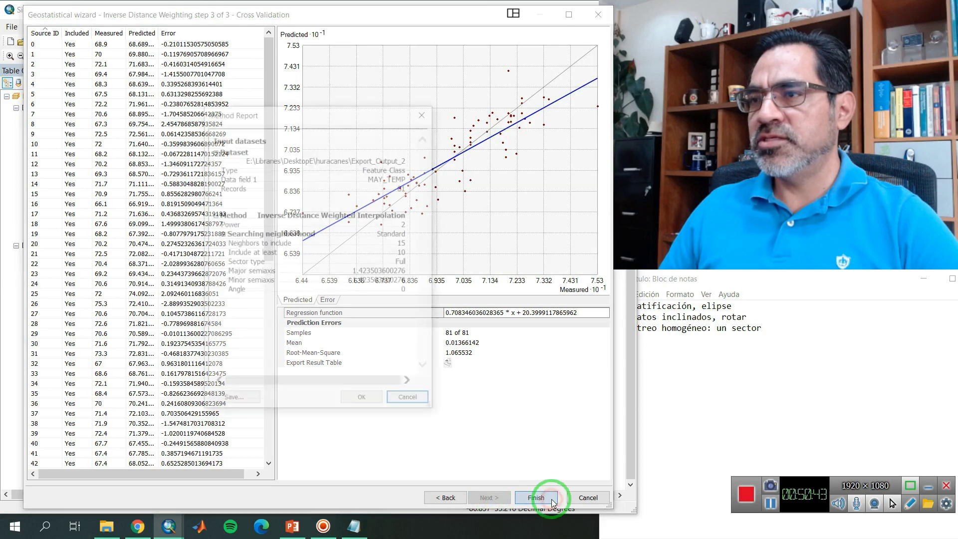
click(365, 402)
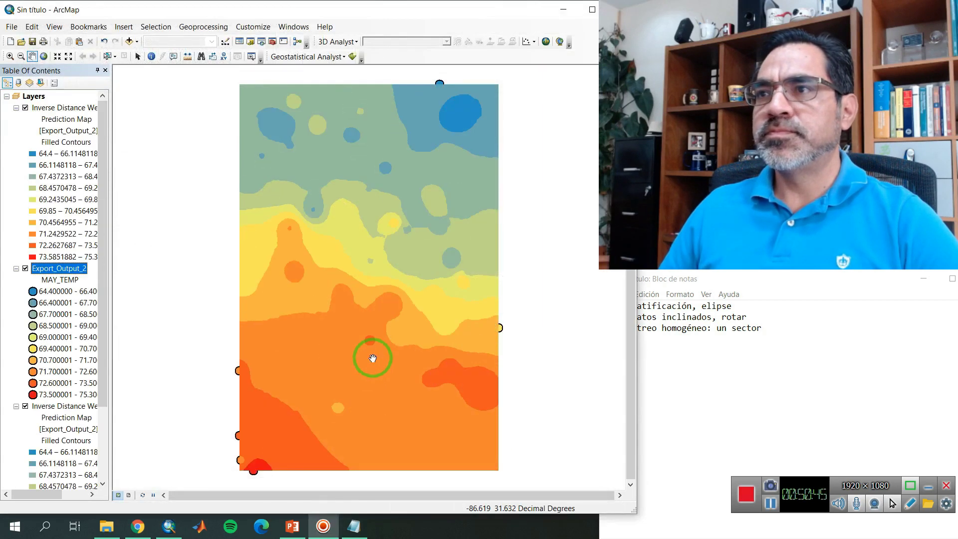
Collapse the legends of all three layers and move Export_Output_2 above both IDW surfaces.
click(77, 272)
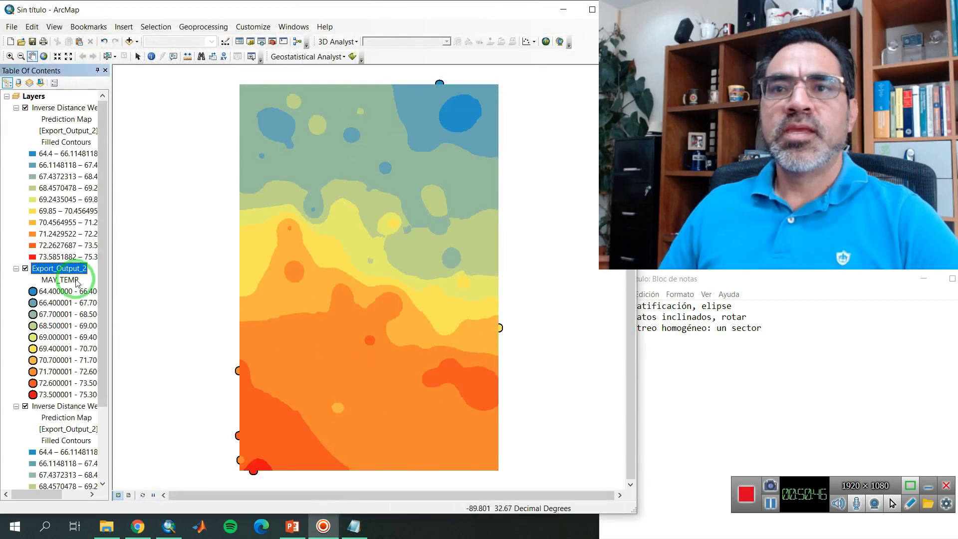
click(16, 107)
click(16, 119)
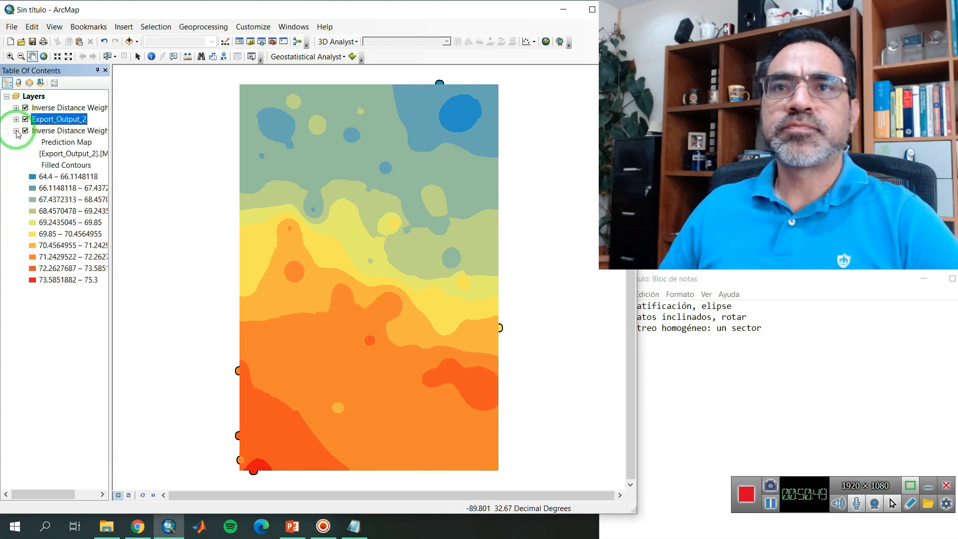
click(16, 131)
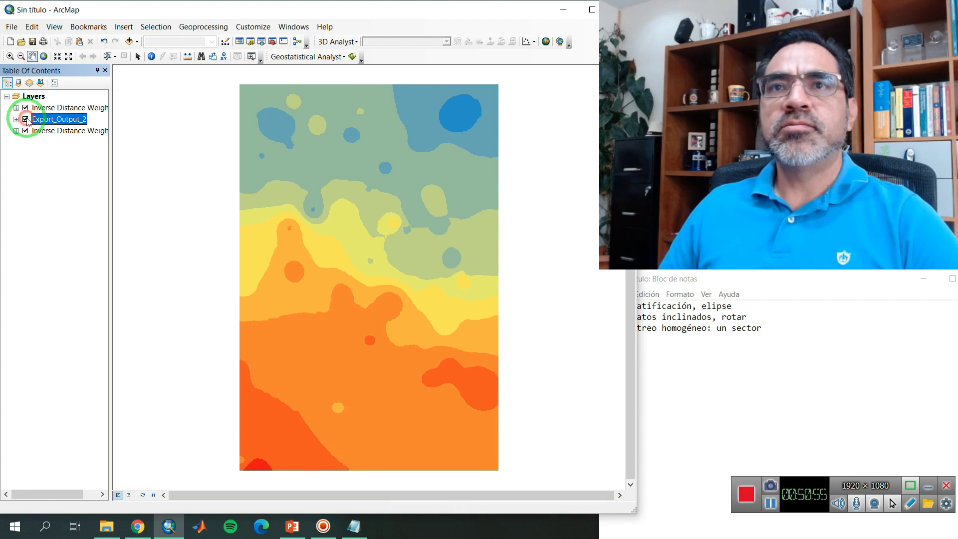
drag(27, 121, 30, 102)
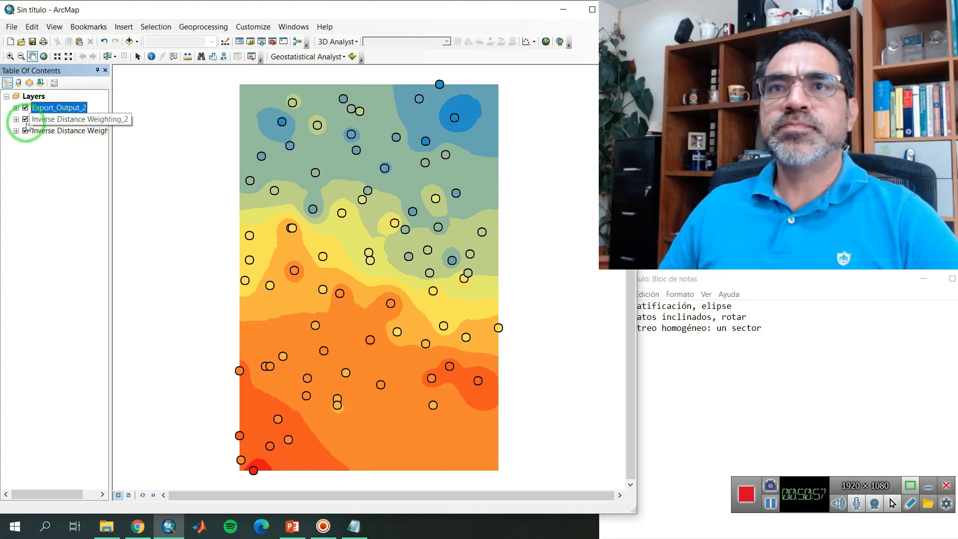
Toggle the visibility of Inverse Distance Weighting_2 repeatedly to compare the default surface with the tuned one beneath the points.
click(25, 120)
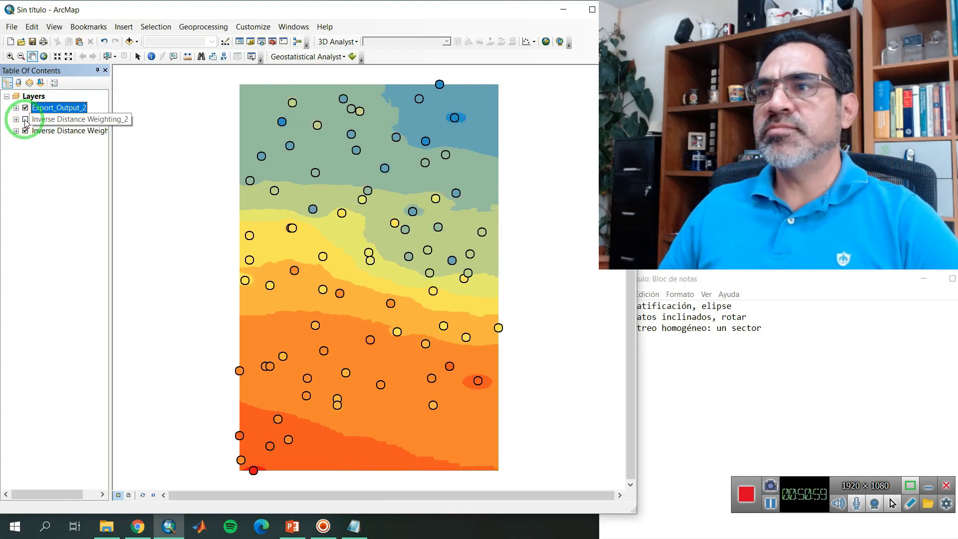
click(25, 119)
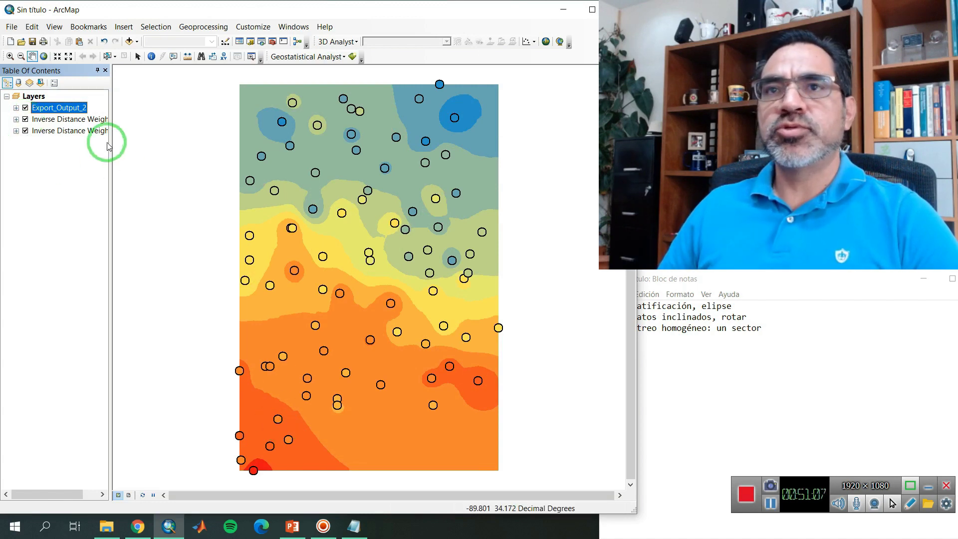
click(25, 119)
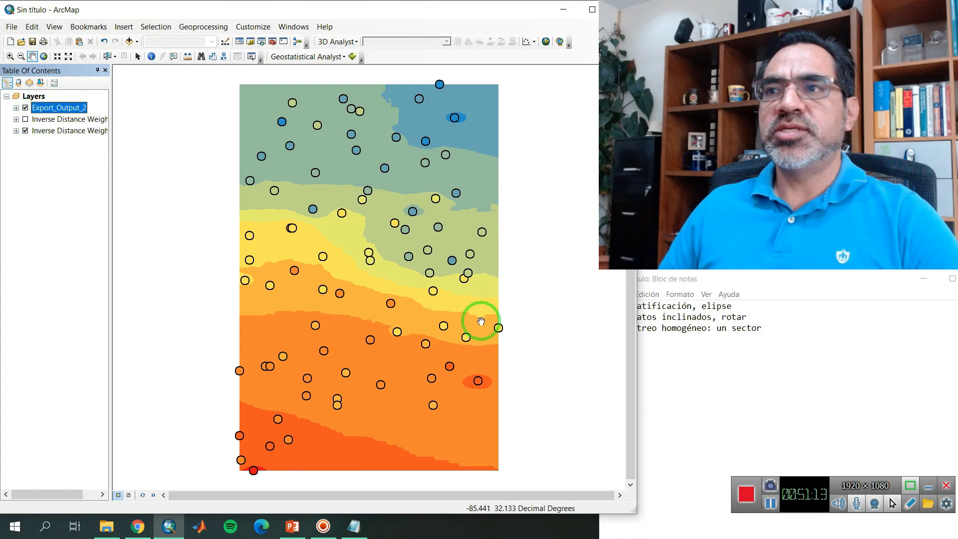
click(26, 120)
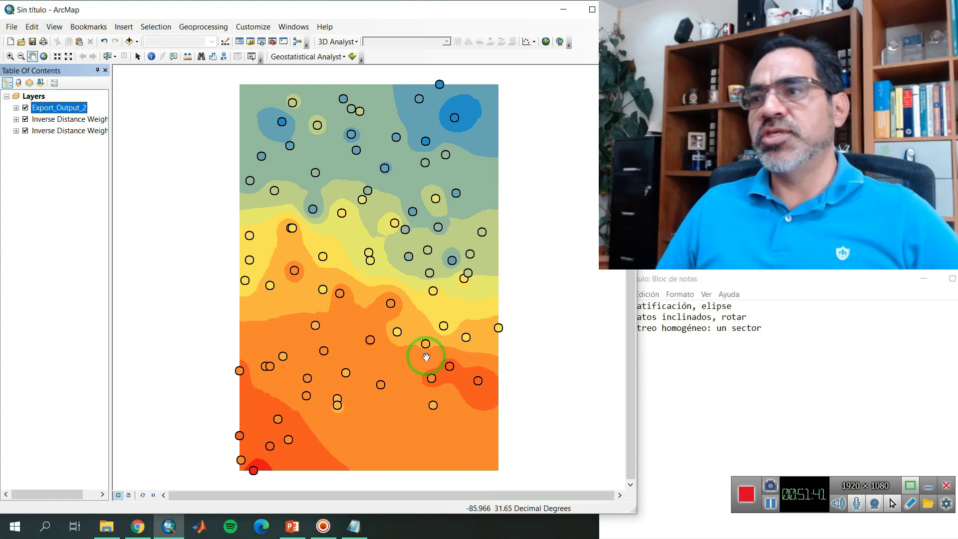
click(25, 120)
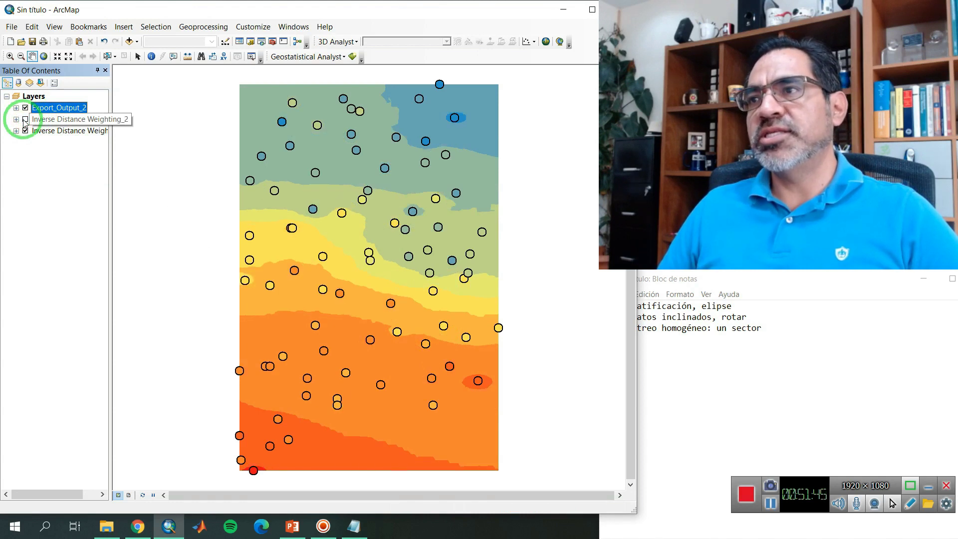
click(24, 119)
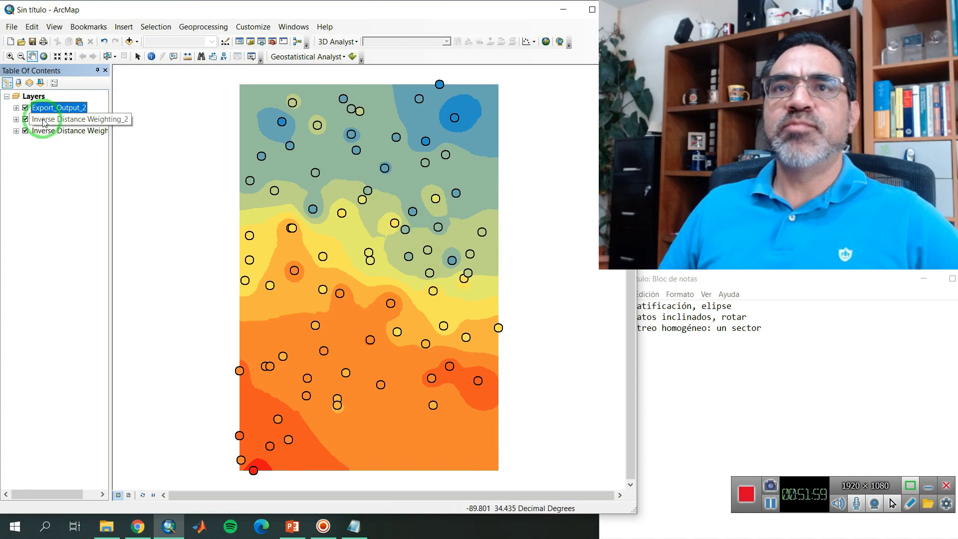
click(26, 120)
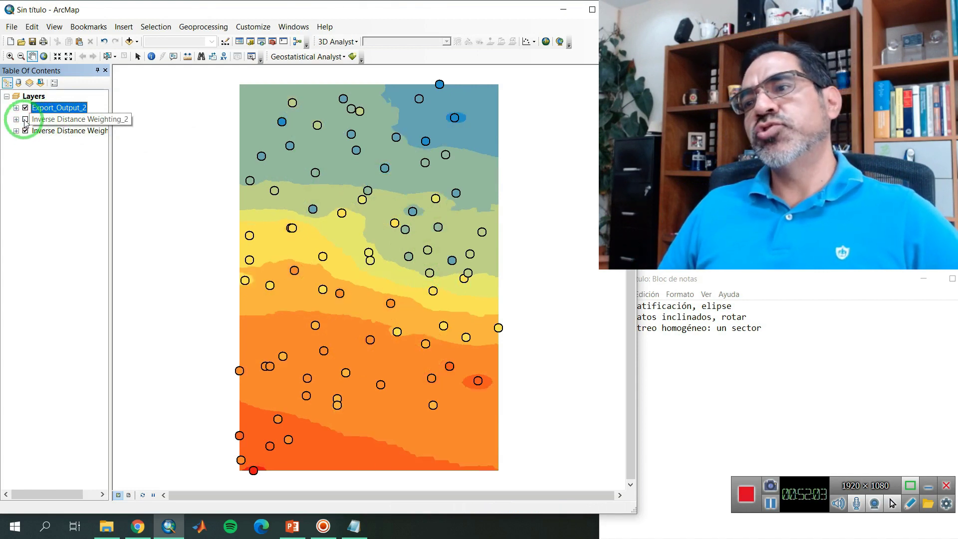
click(26, 120)
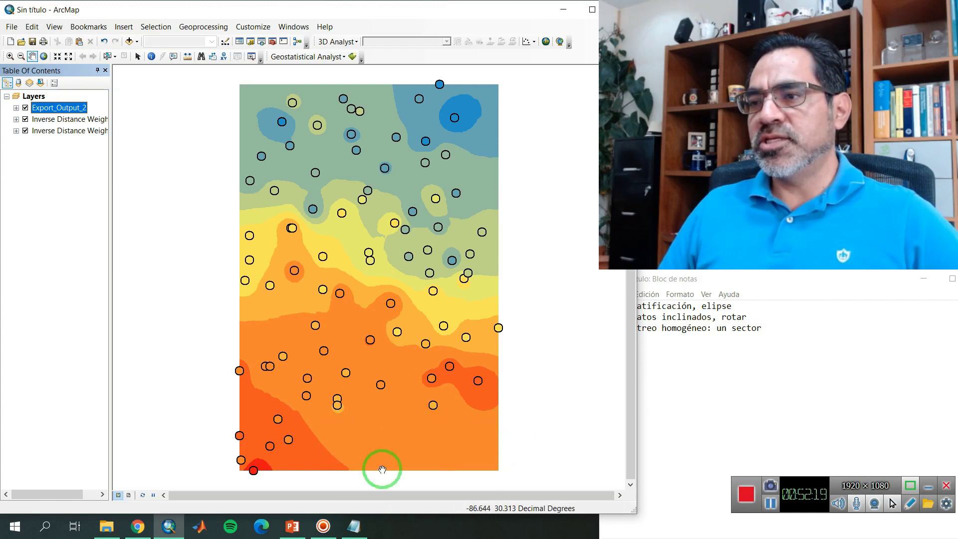
click(25, 119)
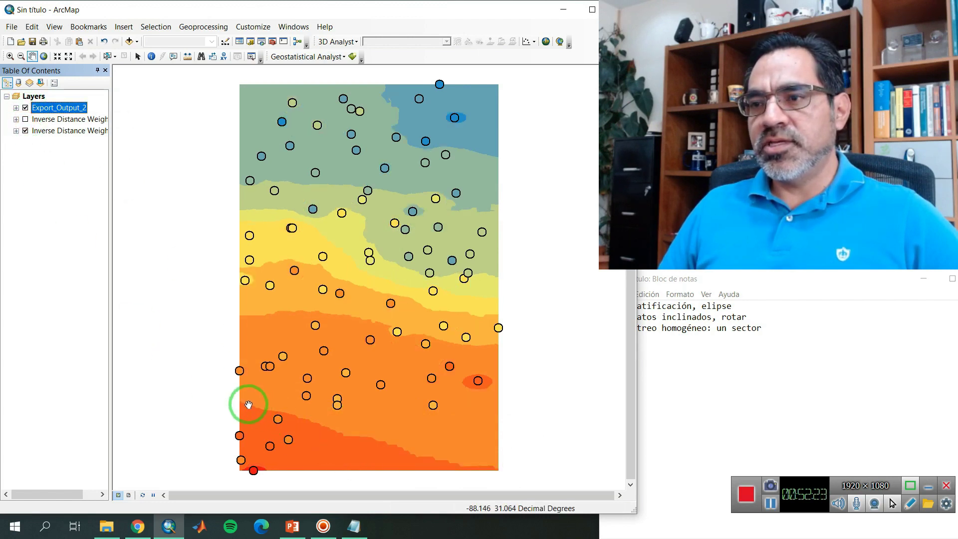